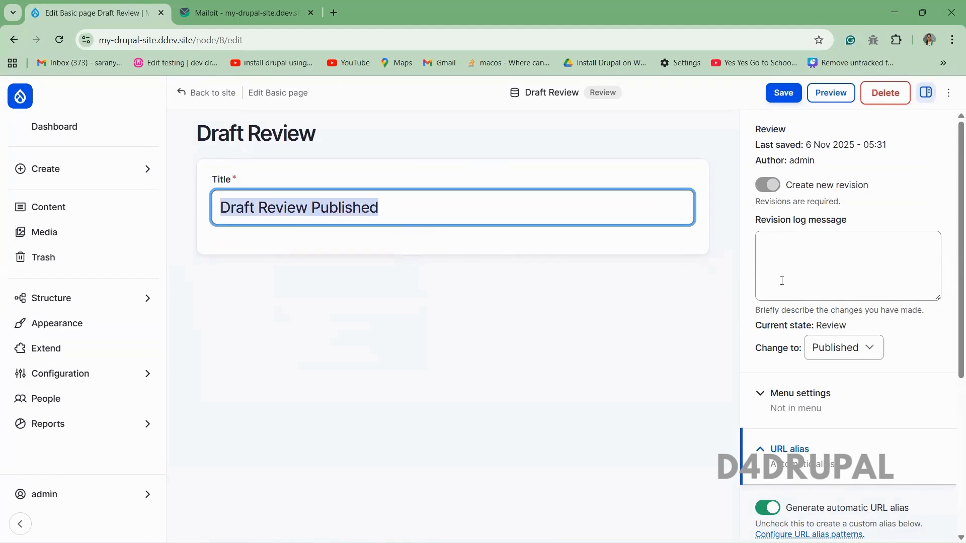
Enter "Draft Review Published" as the revision log message and save the page with its state changed to Published
left_click(781, 277)
type("Draft Review Published")
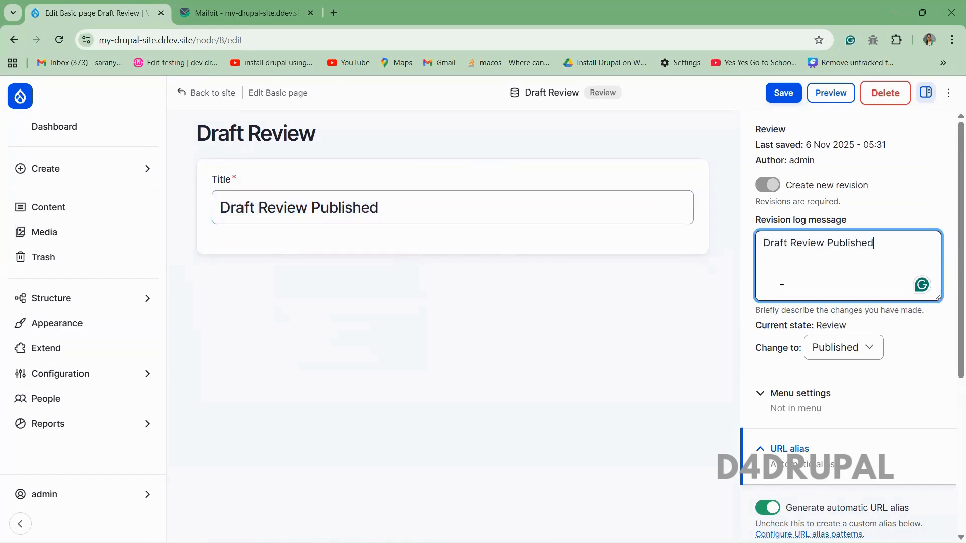
left_click(869, 343)
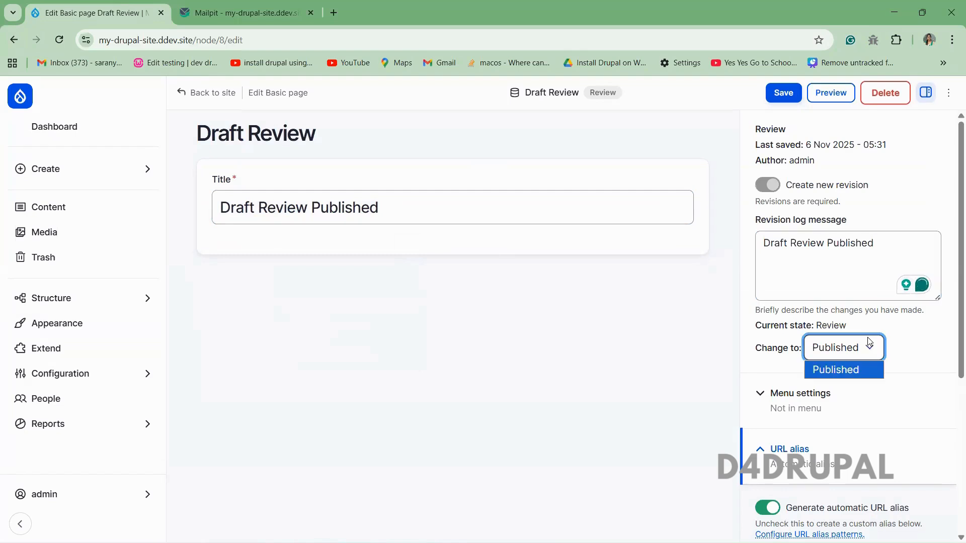
left_click(783, 93)
left_click(783, 93)
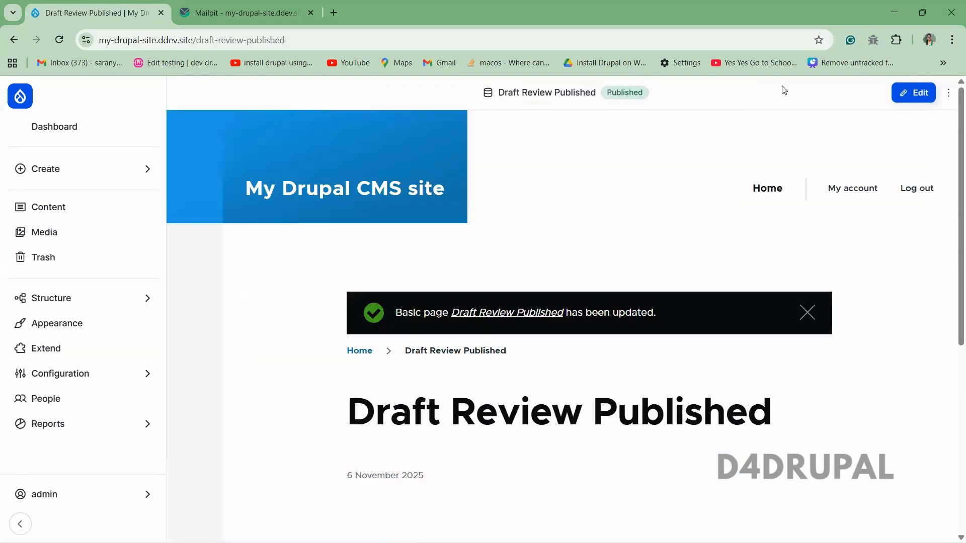
Review the revision history of the Draft Review Published page and return to the published page to check its title
left_click(948, 93)
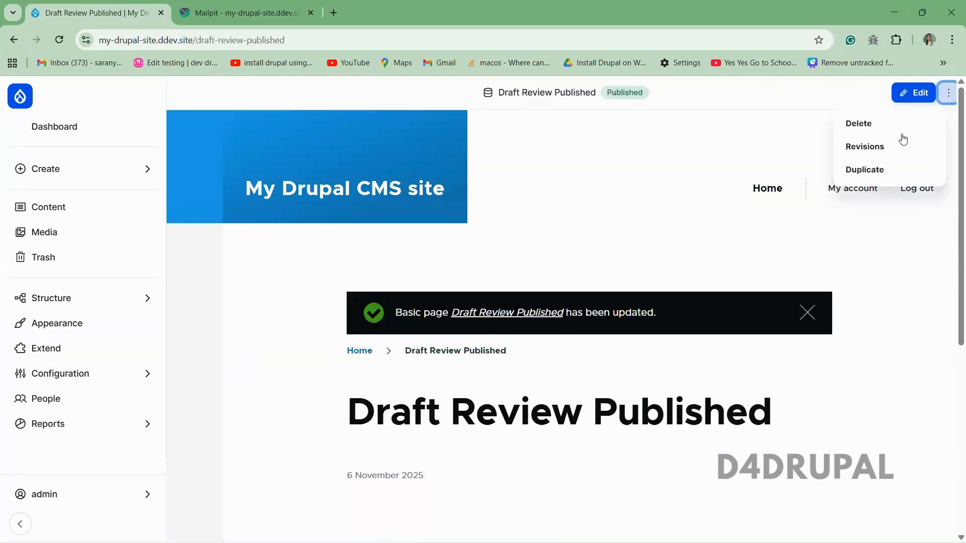
left_click(901, 144)
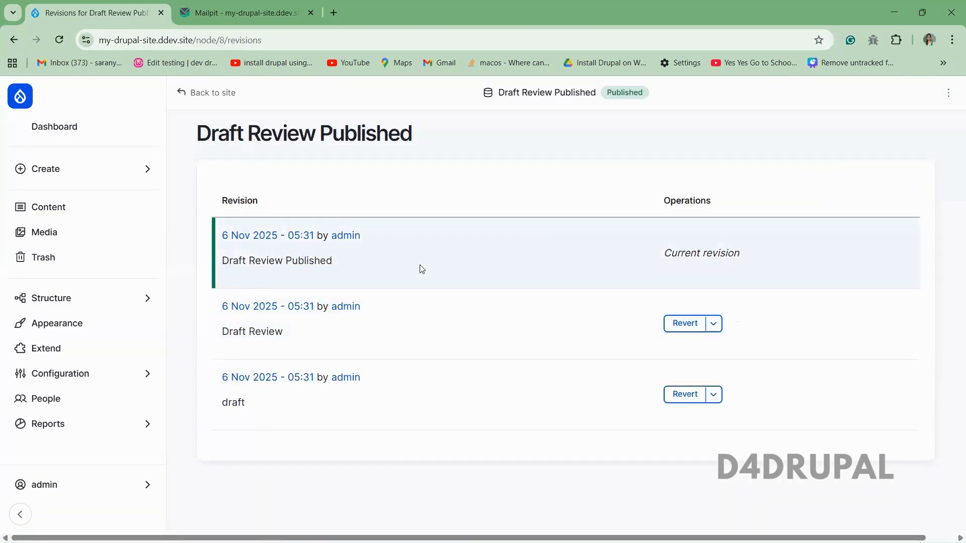
triple_click(451, 258)
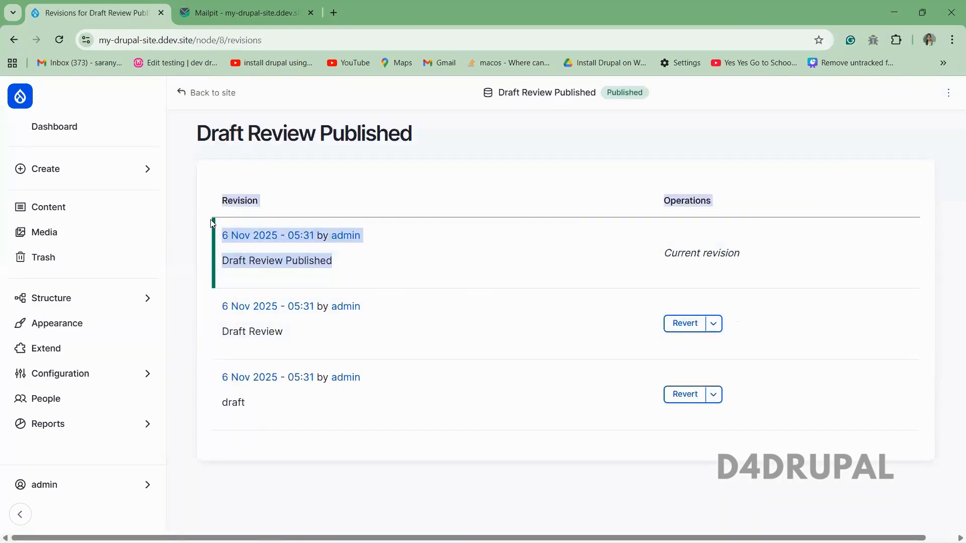
left_click(451, 257)
left_click(14, 39)
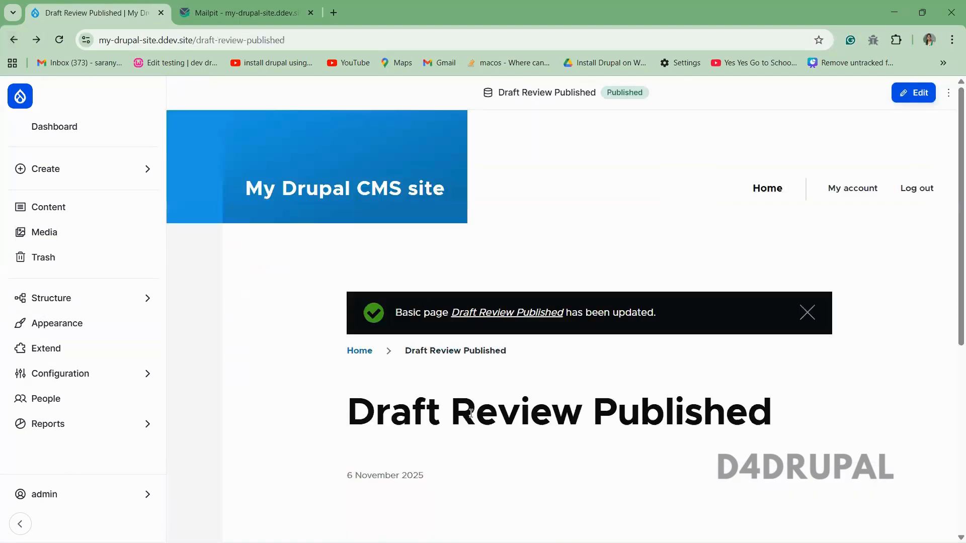
triple_click(450, 416)
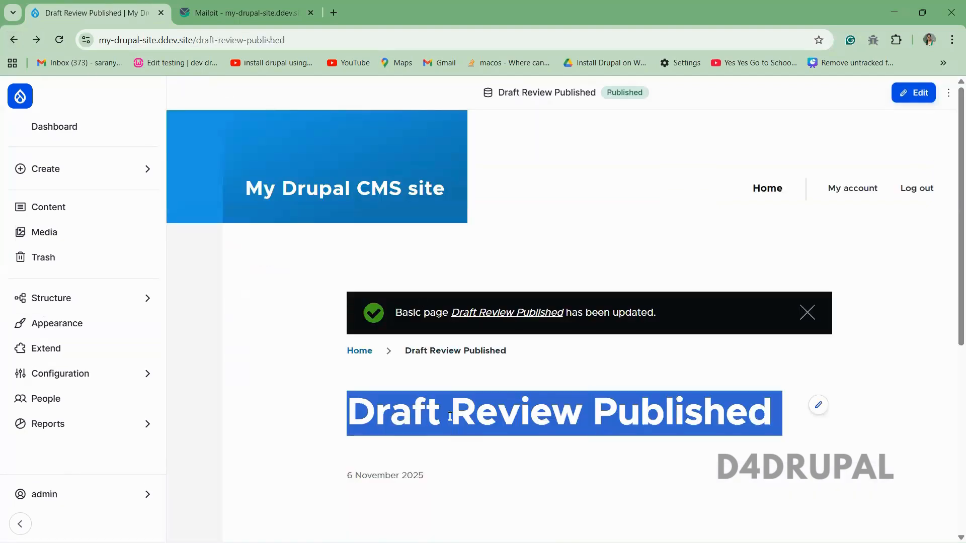
left_click(571, 379)
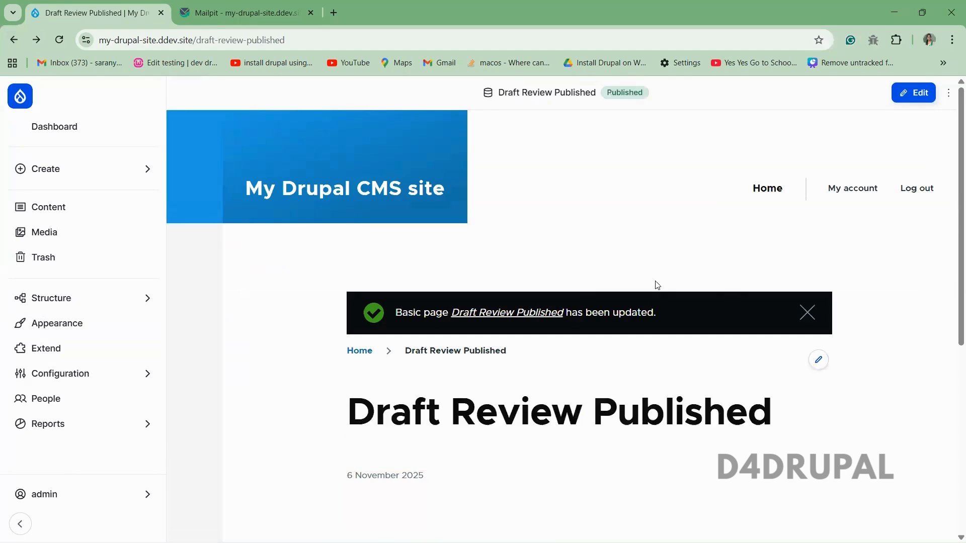
Open the Draft Review Published page for editing and check which moderation states it can change to
left_click(923, 98)
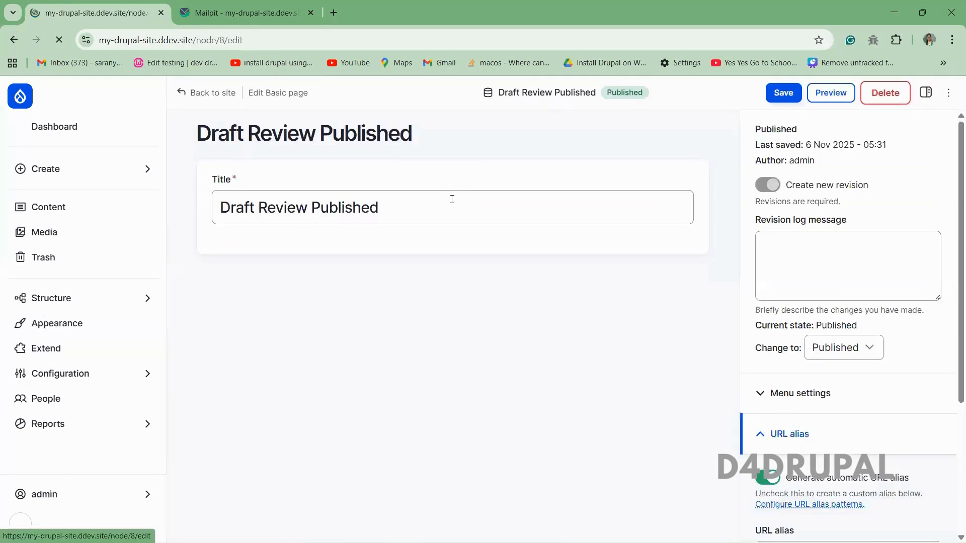
left_click(876, 346)
left_click(593, 400)
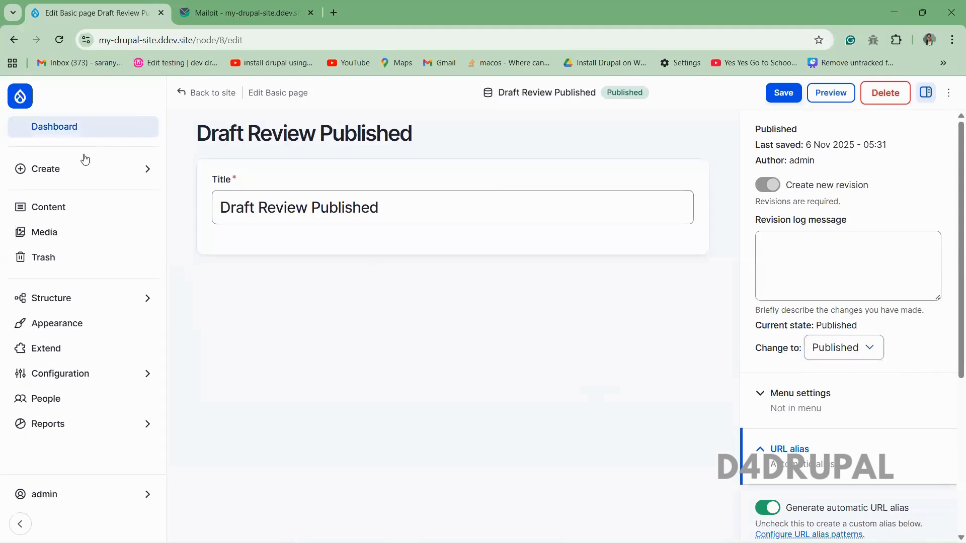
Open the Workflows configuration in a new browser tab and start editing the Basic page workflow
left_click(116, 373)
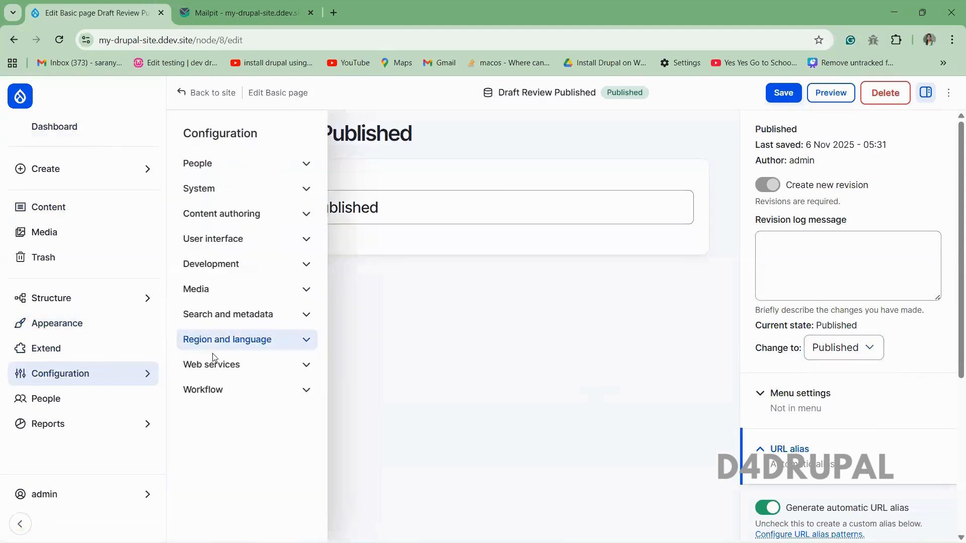
left_click(214, 388)
right_click(250, 435)
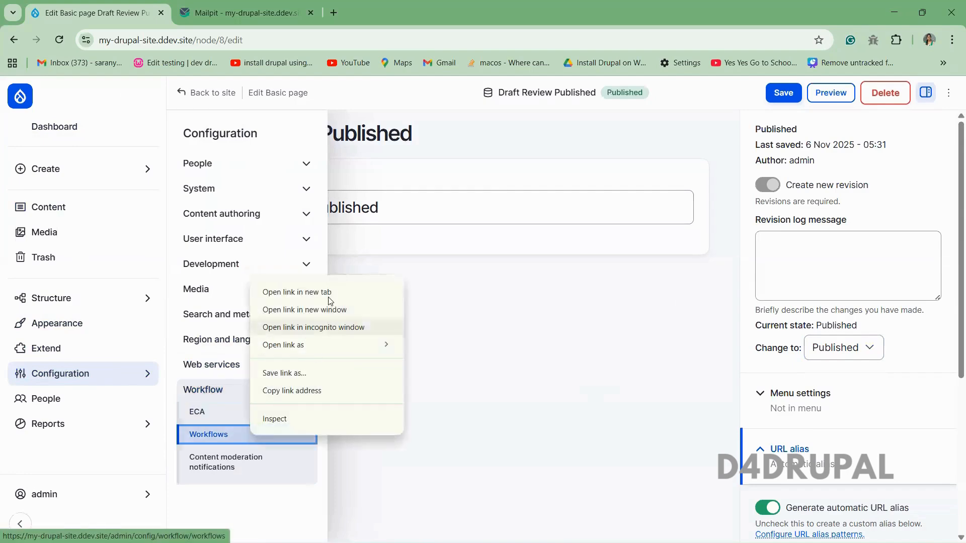
left_click(325, 295)
left_click(268, 10)
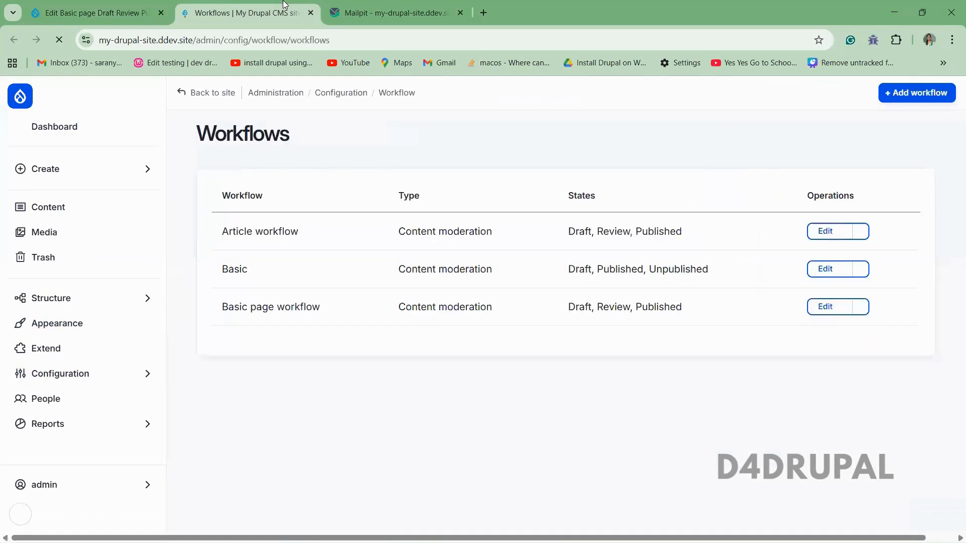
left_click(841, 308)
Allow the Create New Draft transition to start from Published as well, and save the transition
scroll(550, 330, "down", 8)
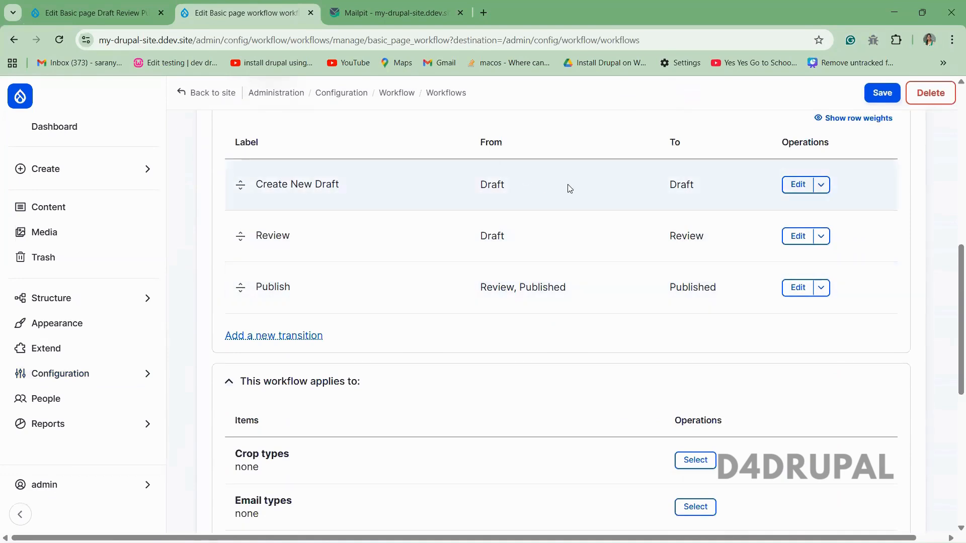
left_click(794, 185)
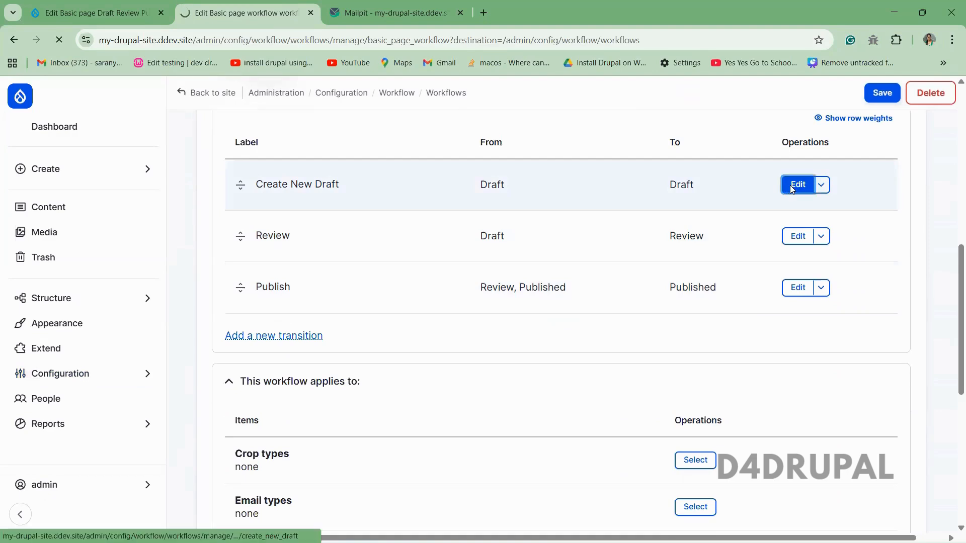
left_click(252, 305)
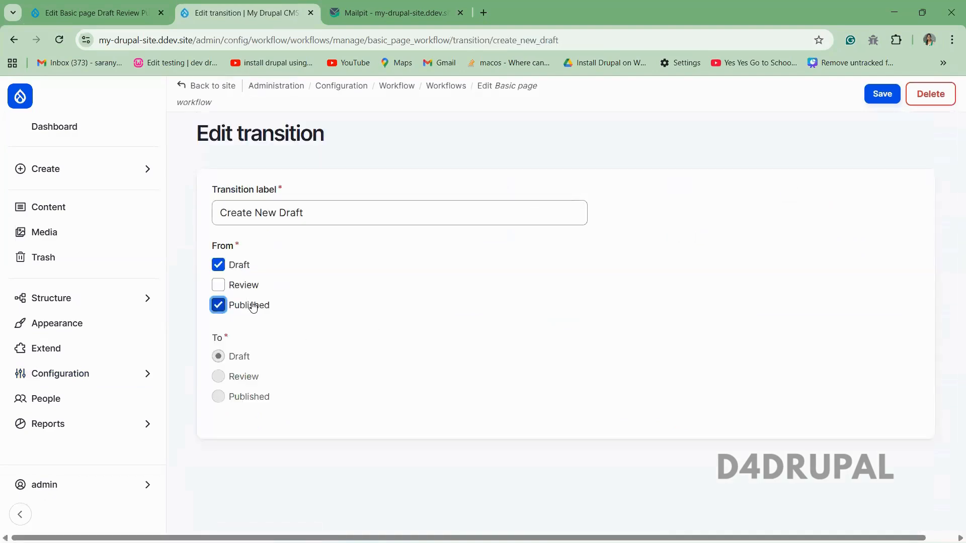
left_click(884, 96)
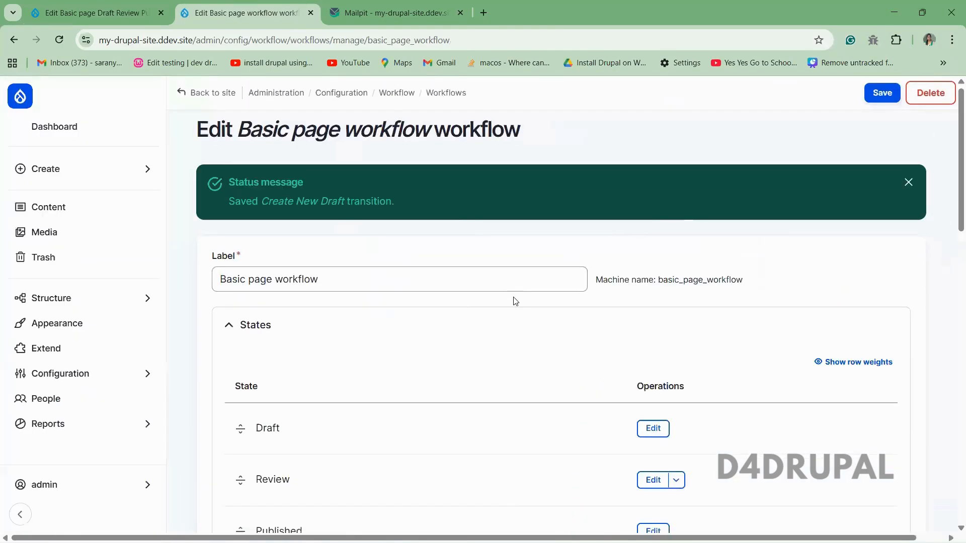
Check the workflow's transition list, then return to the page's edit form and check its available moderation states
scroll(514, 301, "down", 1)
scroll(514, 300, "down", 10)
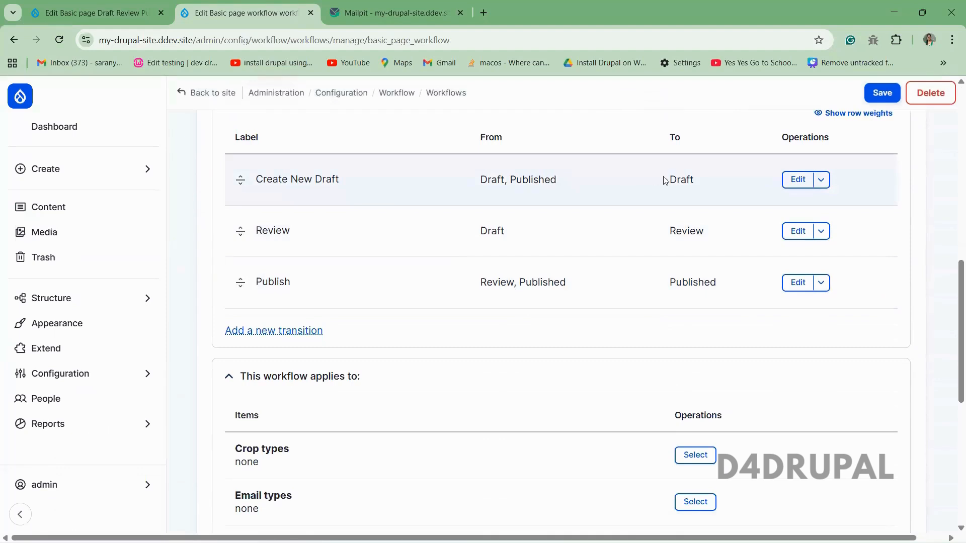
left_click(76, 12)
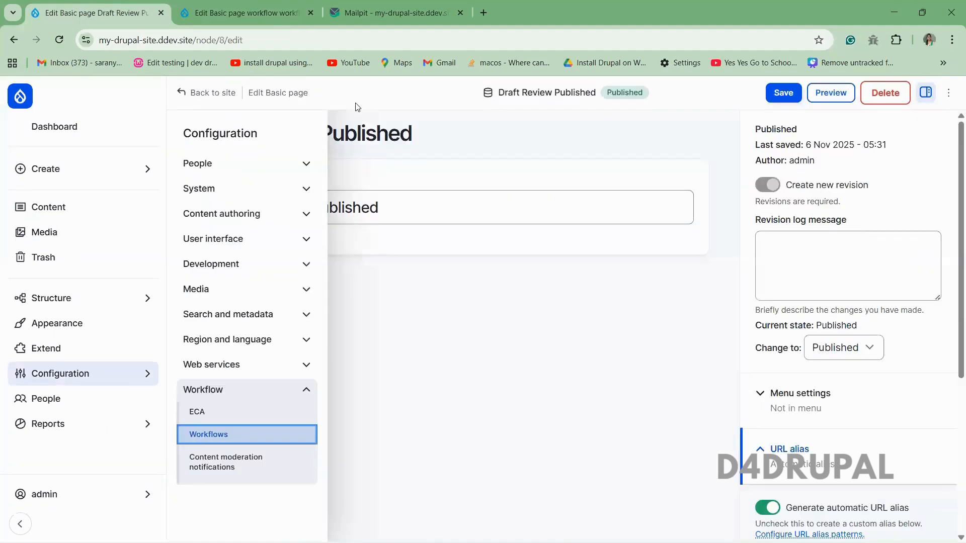
left_click(870, 349)
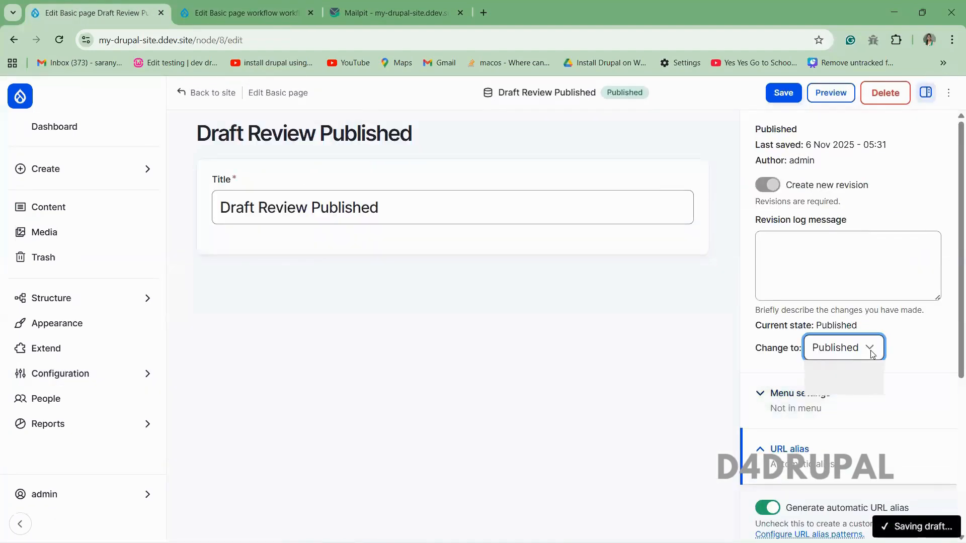
left_click(460, 416)
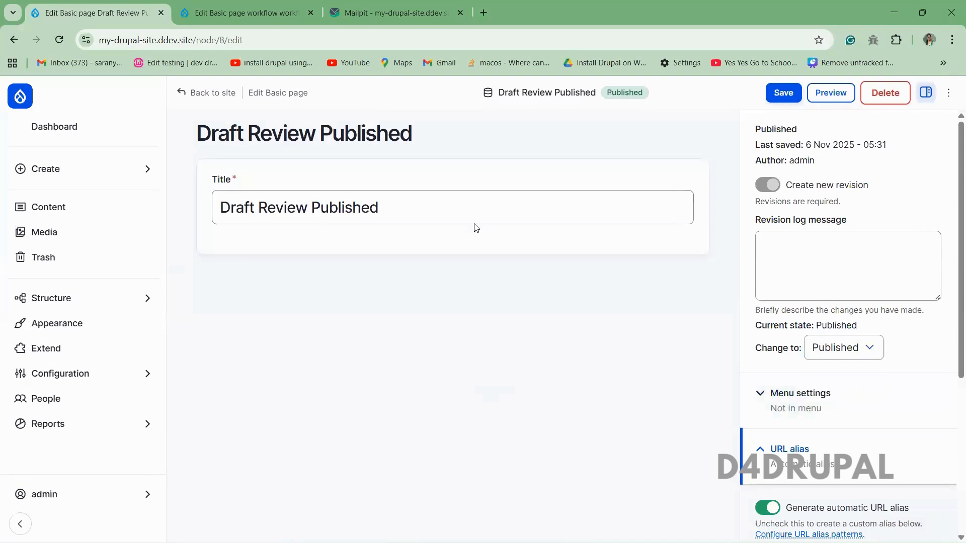
Change the page title to "Draft Review Published - Draft" and copy the whole title
left_click(412, 222)
type("- ")
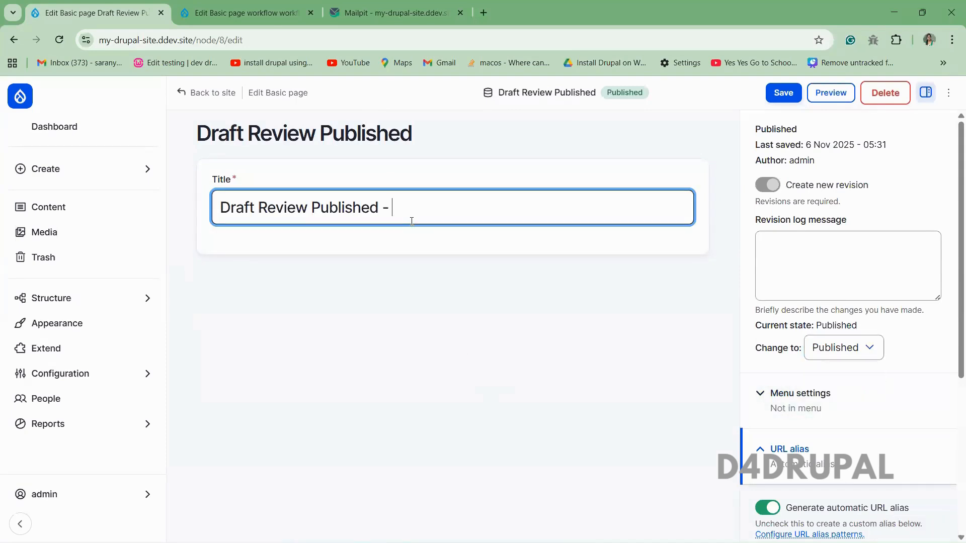
type("Draft")
key("ctrl+a")
key("ctrl+c")
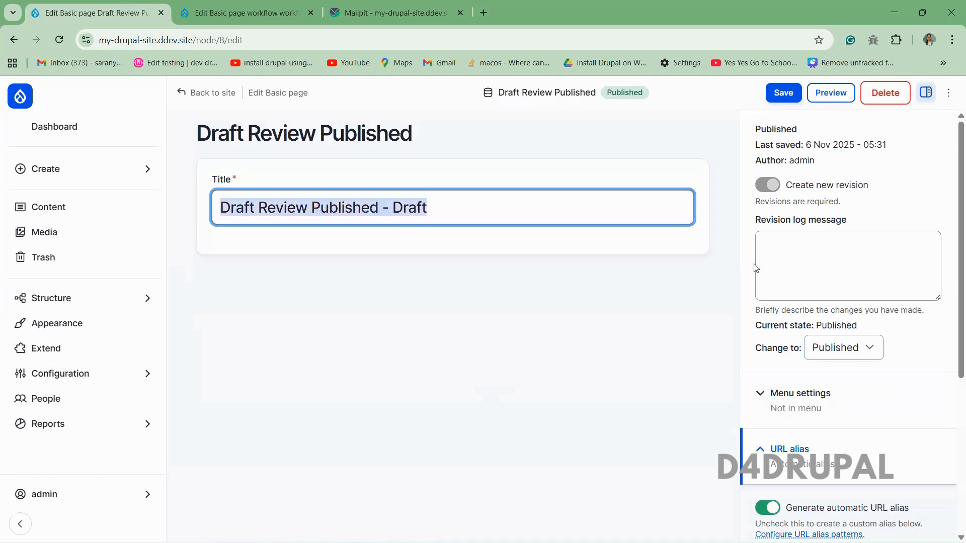
Paste "Draft Review Published - Draft" as the revision log message and save the page
left_click(808, 261)
key("ctrl+v")
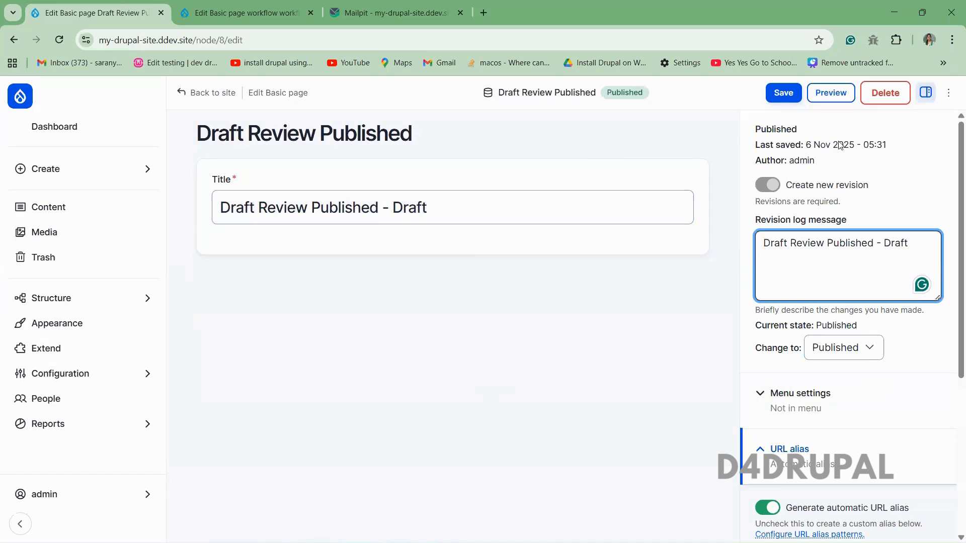
left_click(792, 99)
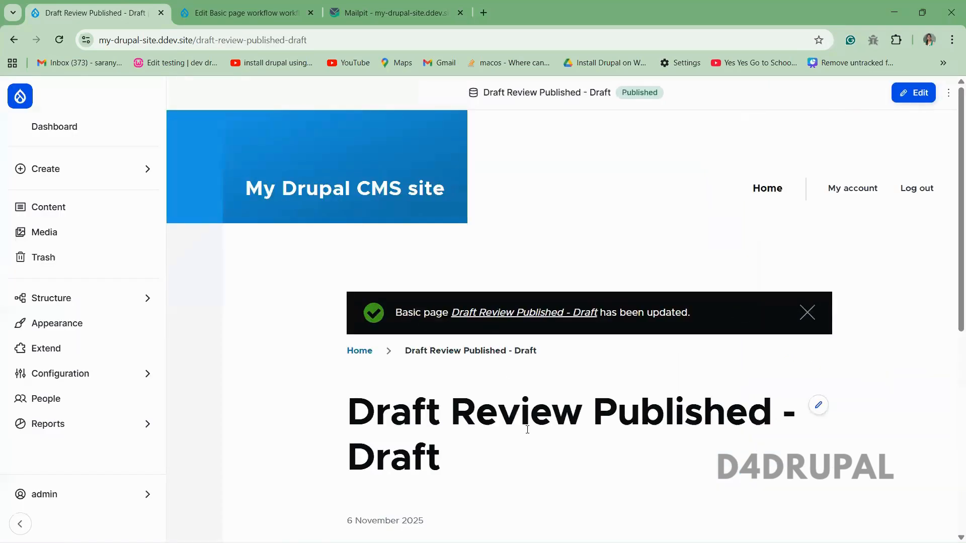
Examine the revision history of the Draft Review Published - Draft page, return to the page and look over its content
scroll(527, 430, "down", 1)
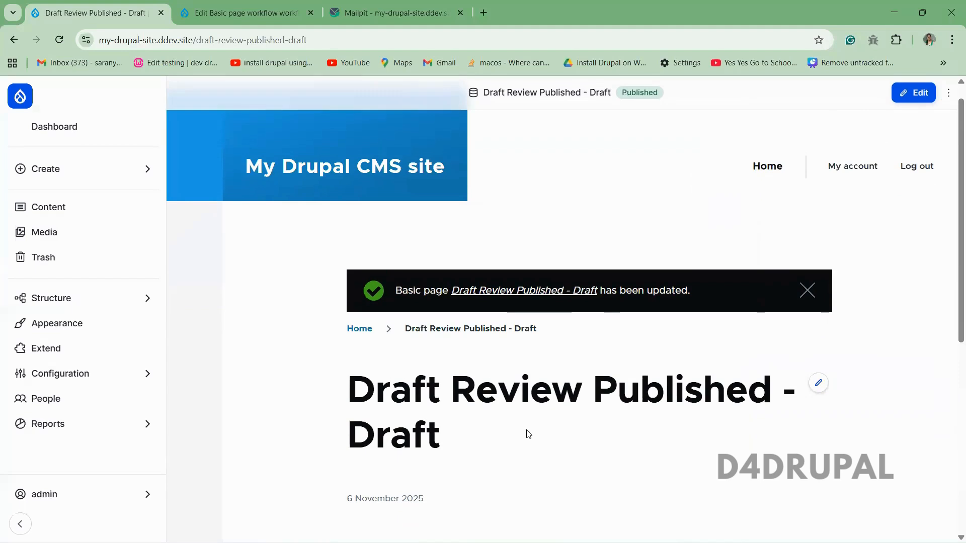
left_click(949, 93)
left_click(905, 147)
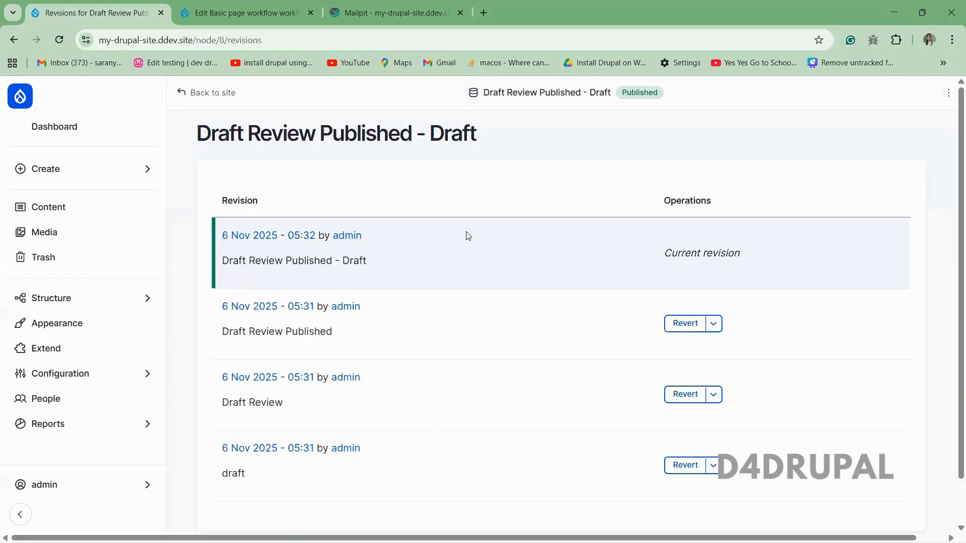
scroll(469, 234, "down", 2)
scroll(470, 234, "up", 1)
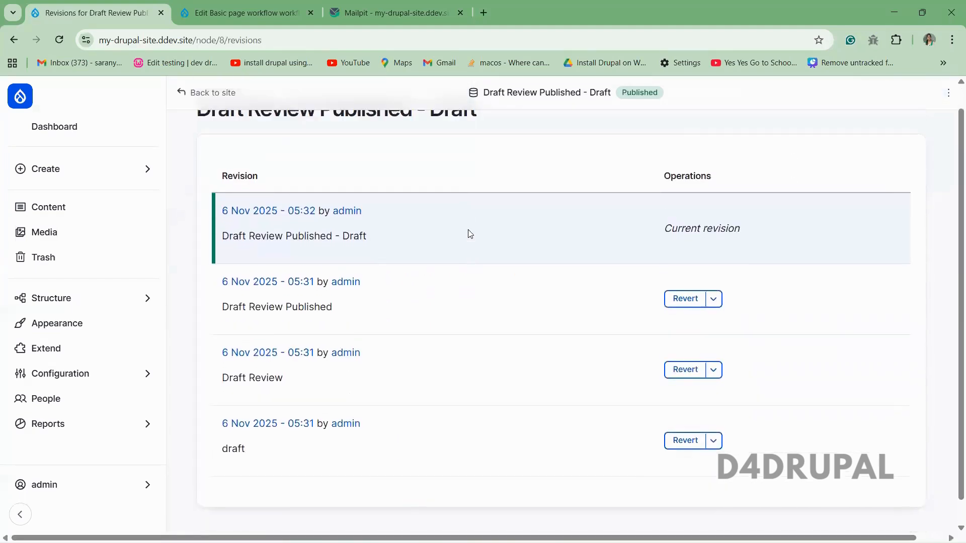
scroll(470, 233, "up", 1)
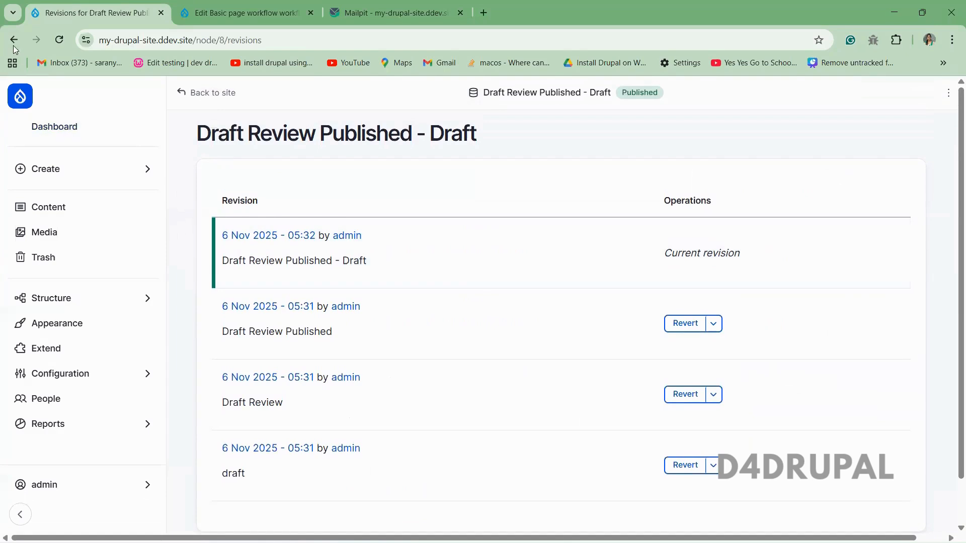
key("alt+Left")
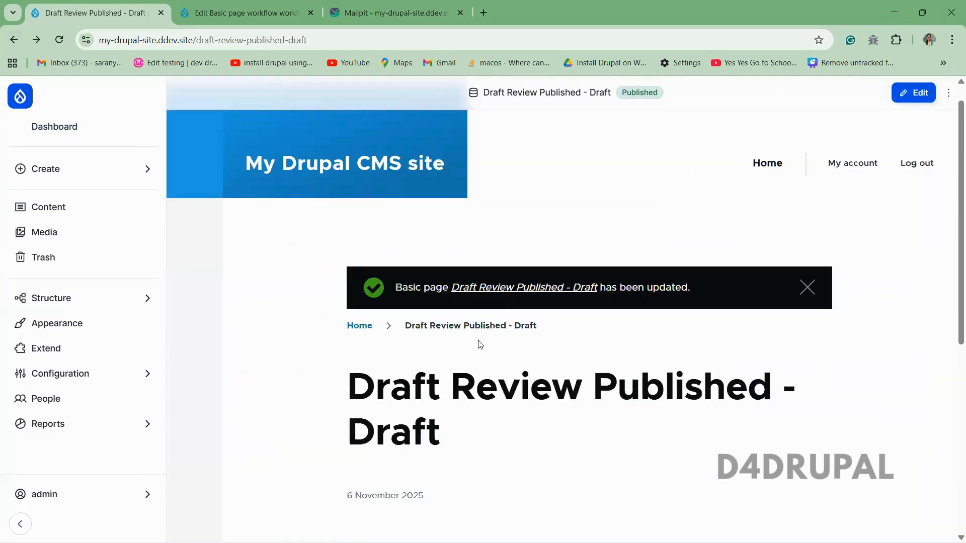
scroll(482, 325, "down", 6)
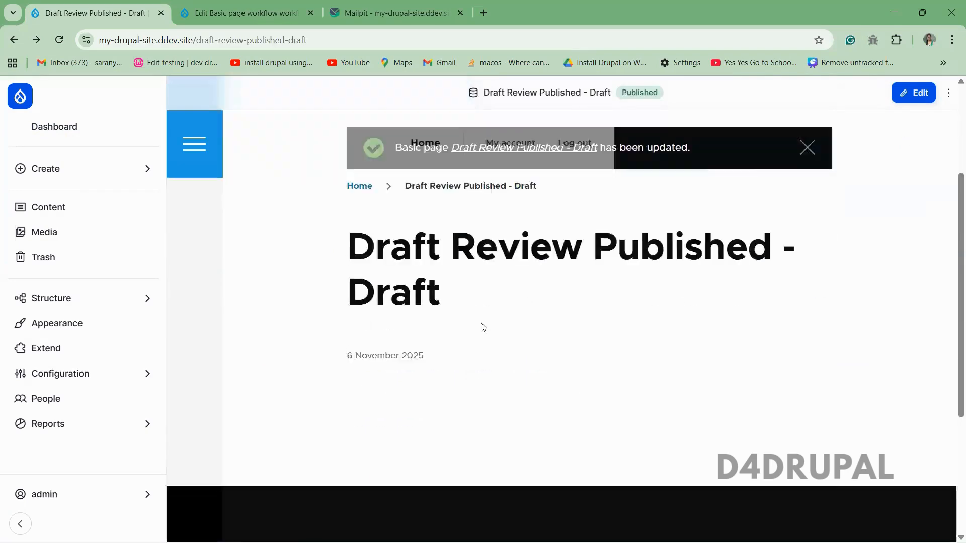
scroll(481, 328, "up", 6)
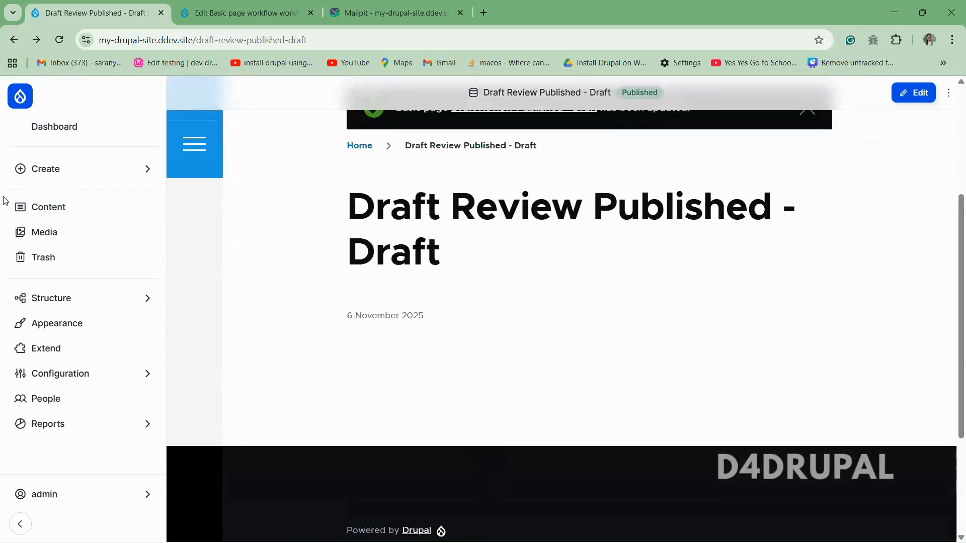
Open the Draft Review Published - Draft page from the site's content overview
left_click(50, 208)
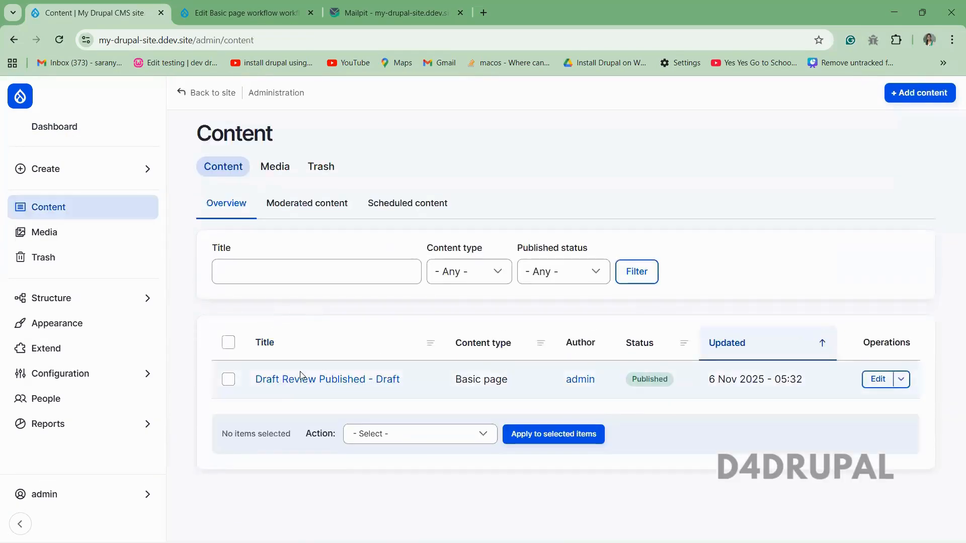
left_click(288, 381)
scroll(289, 382, "down", 2)
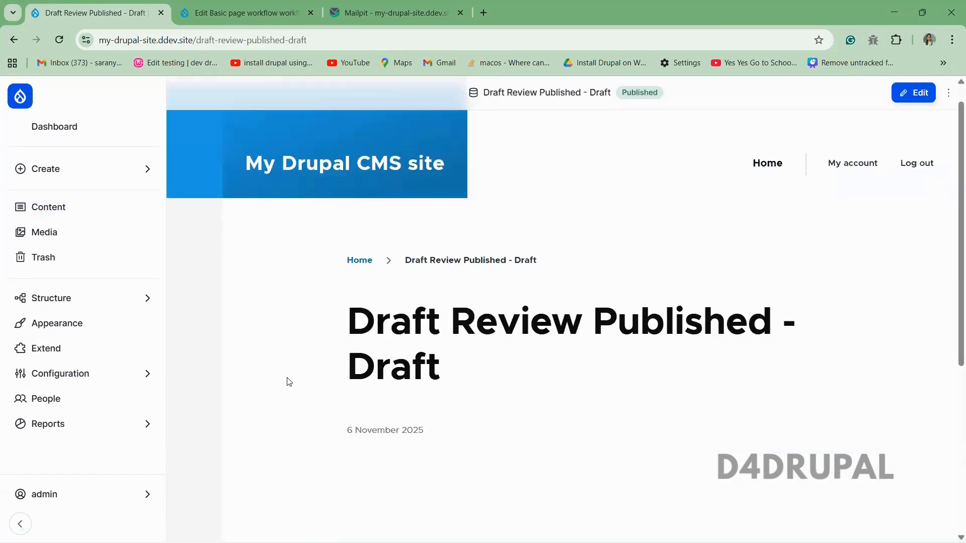
Edit the Draft Review Published - Draft page, change its moderation state to Draft and save it
scroll(289, 382, "up", 2)
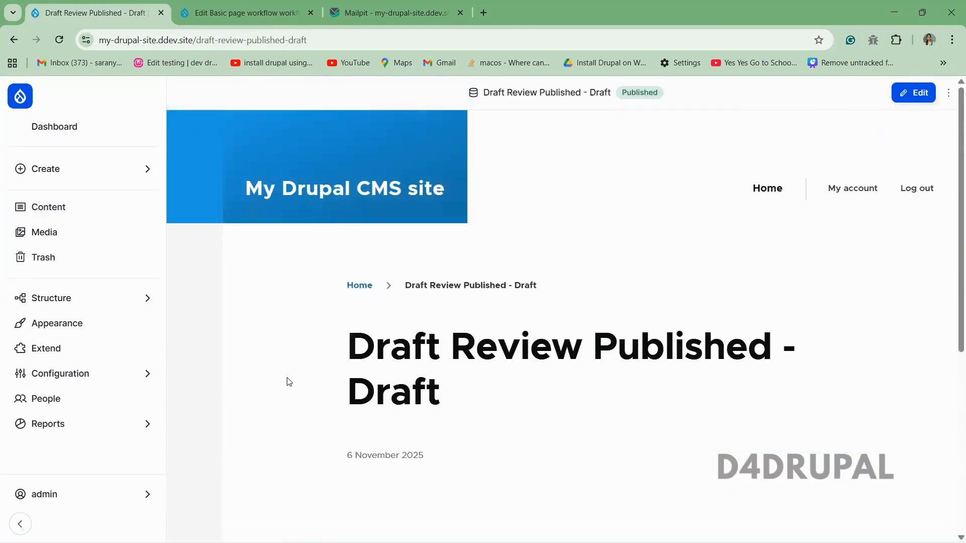
left_click(915, 93)
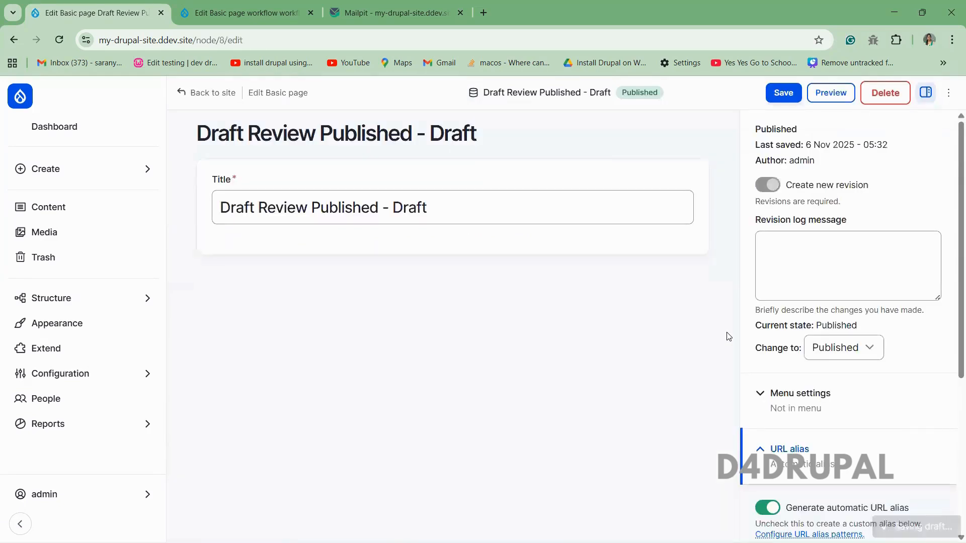
left_click(453, 201)
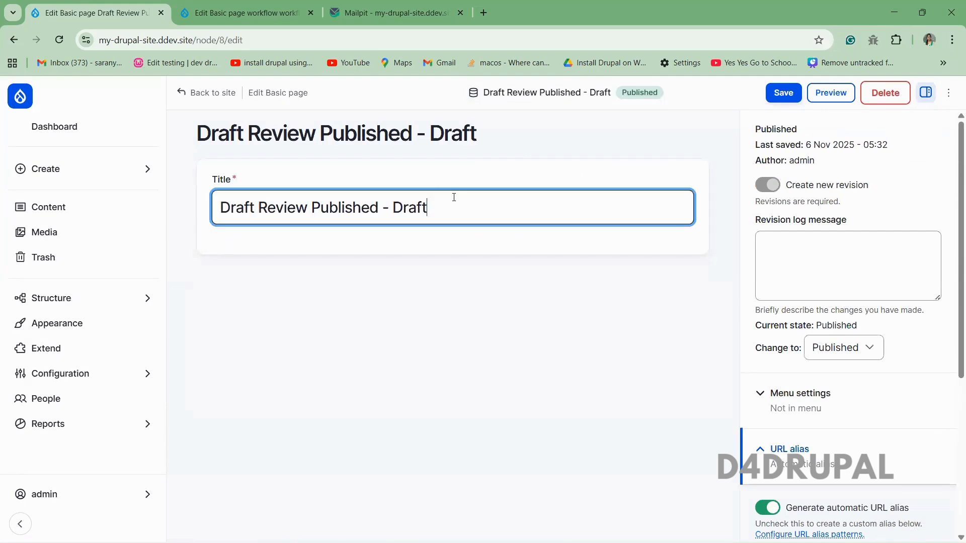
left_click(854, 351)
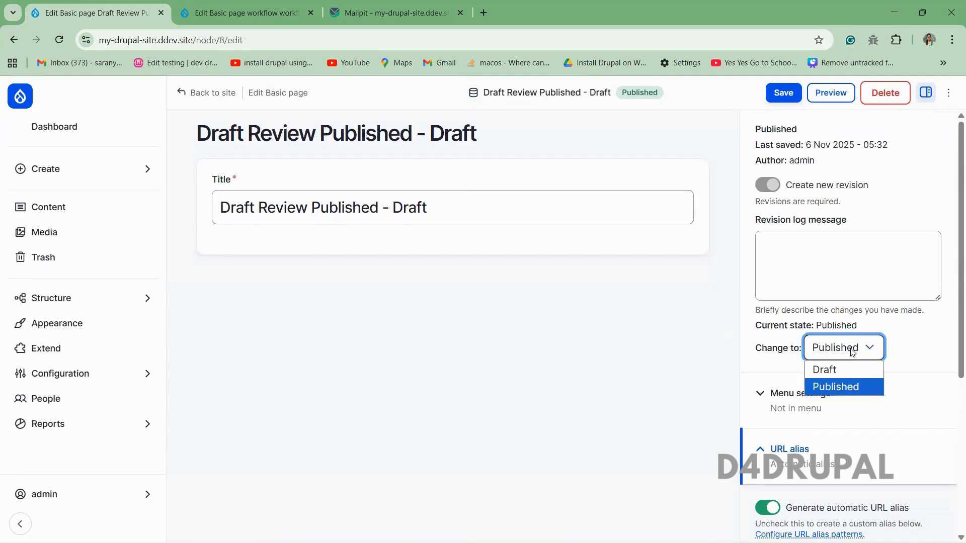
left_click(847, 369)
left_click(510, 394)
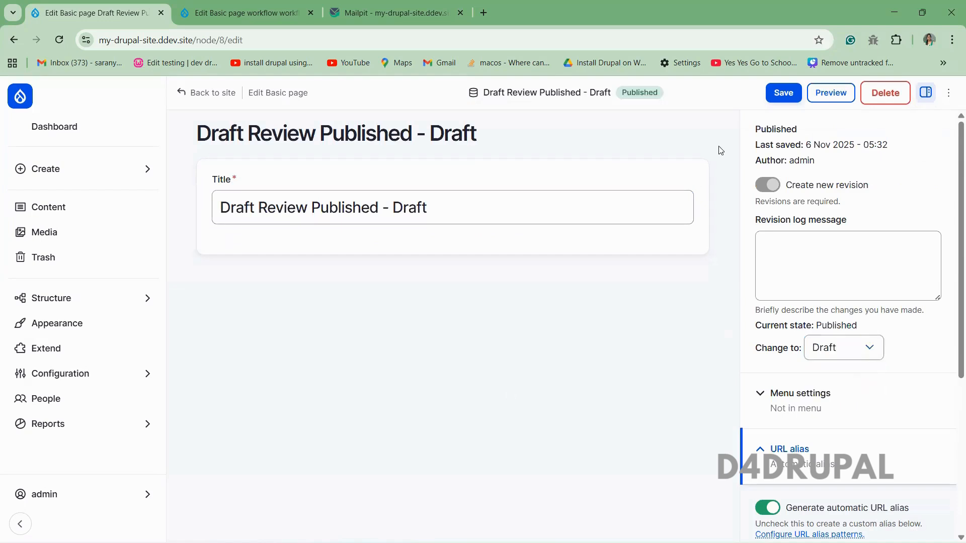
left_click(792, 96)
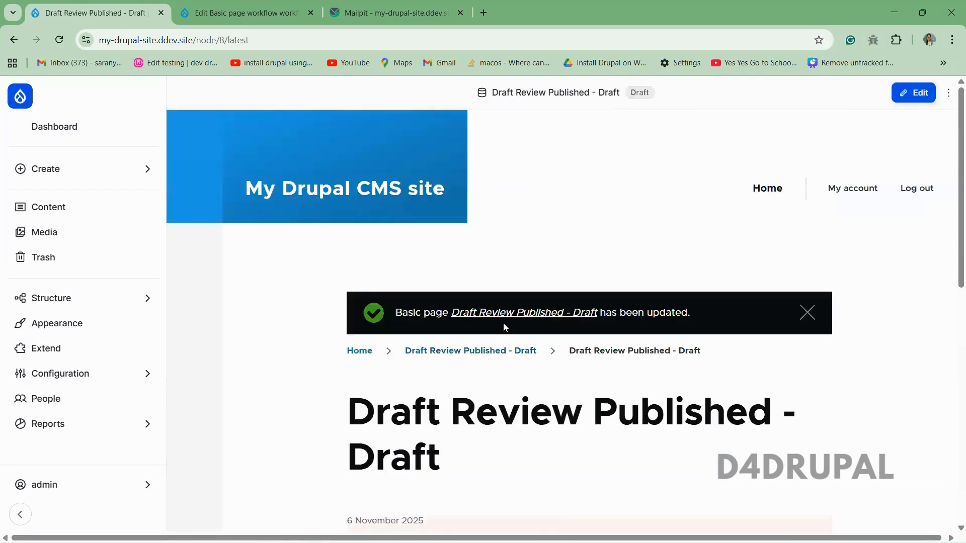
Open the page's revision history and compare the newest revision with the one marked as current
scroll(816, 380, "down", 4)
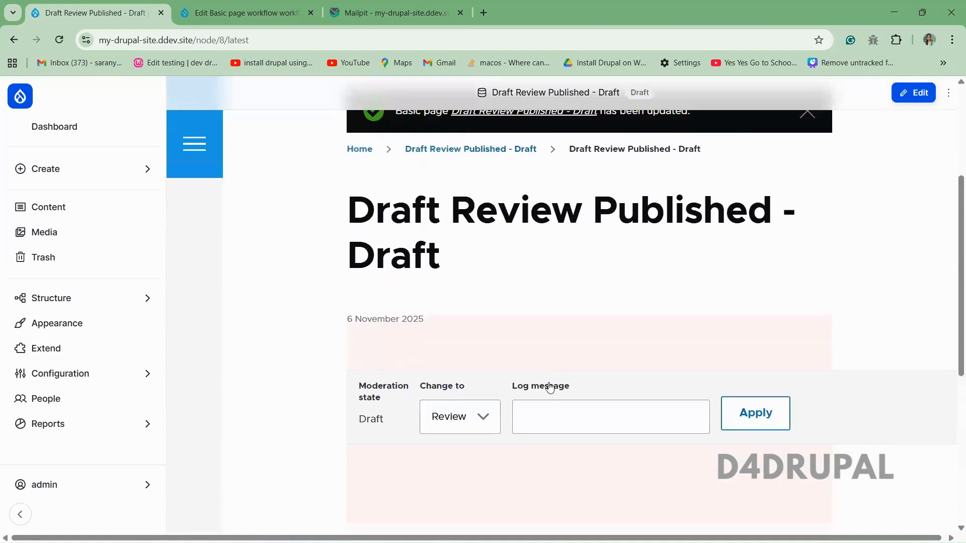
left_click(949, 94)
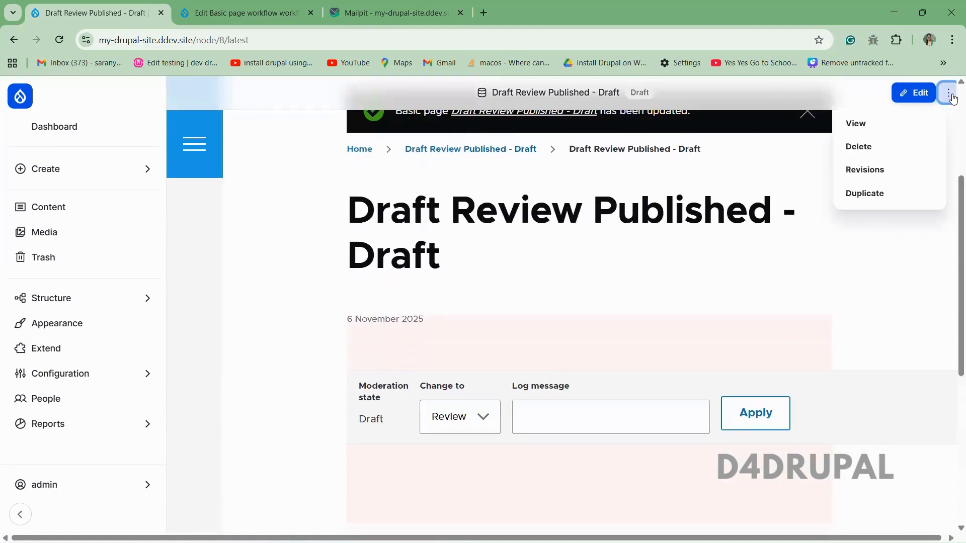
left_click(900, 171)
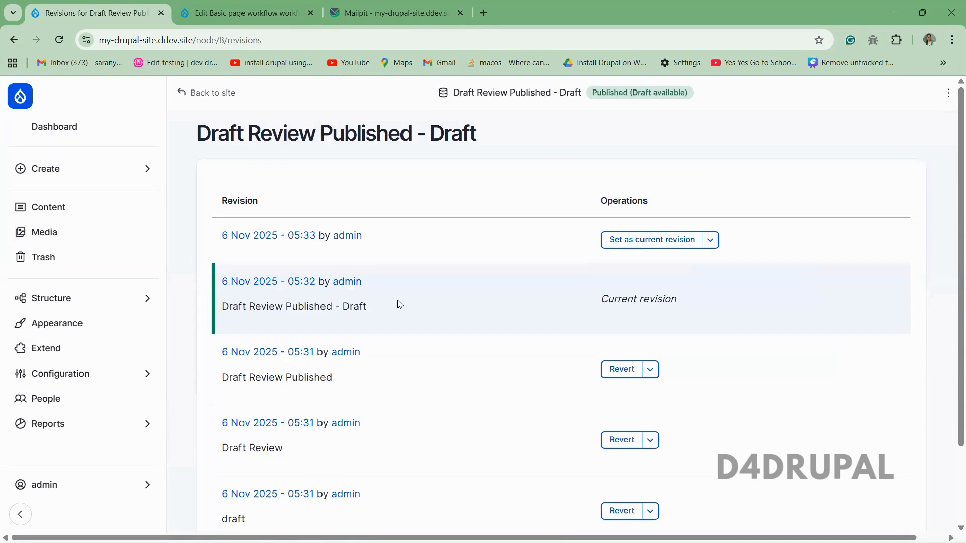
left_click_drag(400, 304, 371, 309)
left_click(346, 309)
triple_click(370, 309)
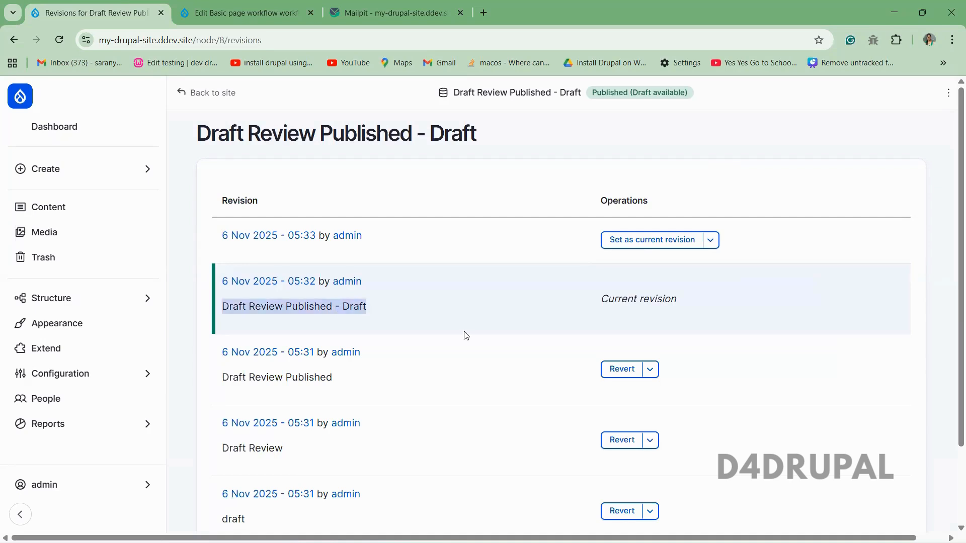
left_click_drag(362, 308, 342, 300)
triple_click(620, 300)
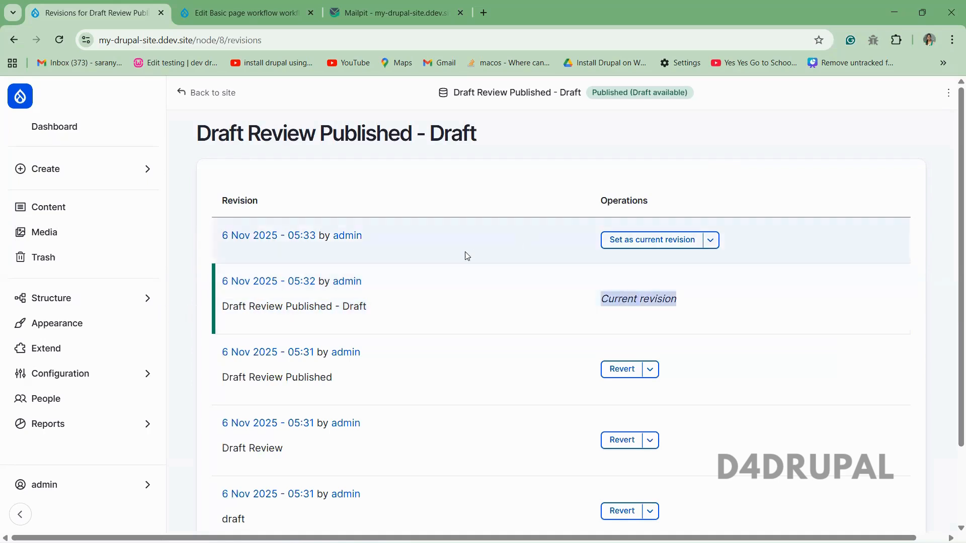
left_click(466, 257)
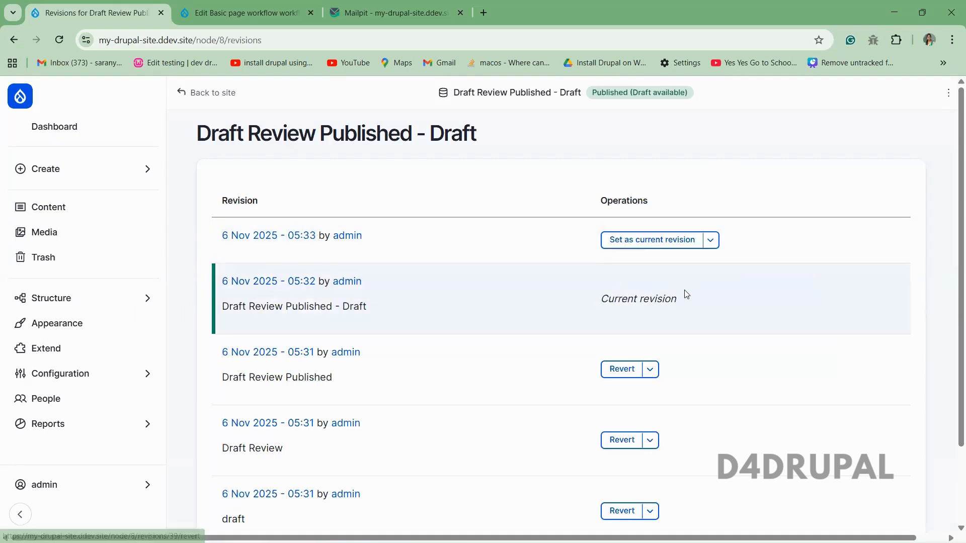
Check the settings of the Publish transition and the Published state in the Basic page workflow
left_click(247, 12)
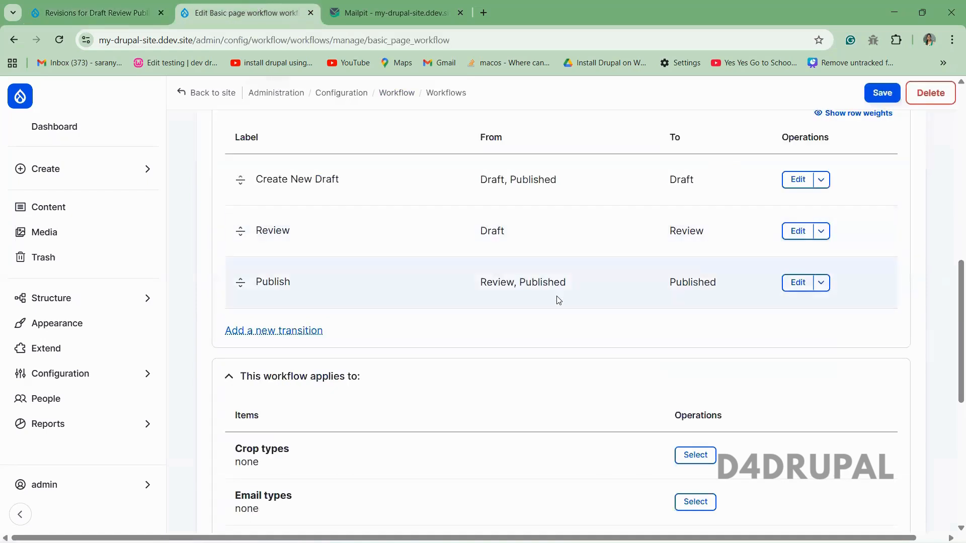
left_click(798, 282)
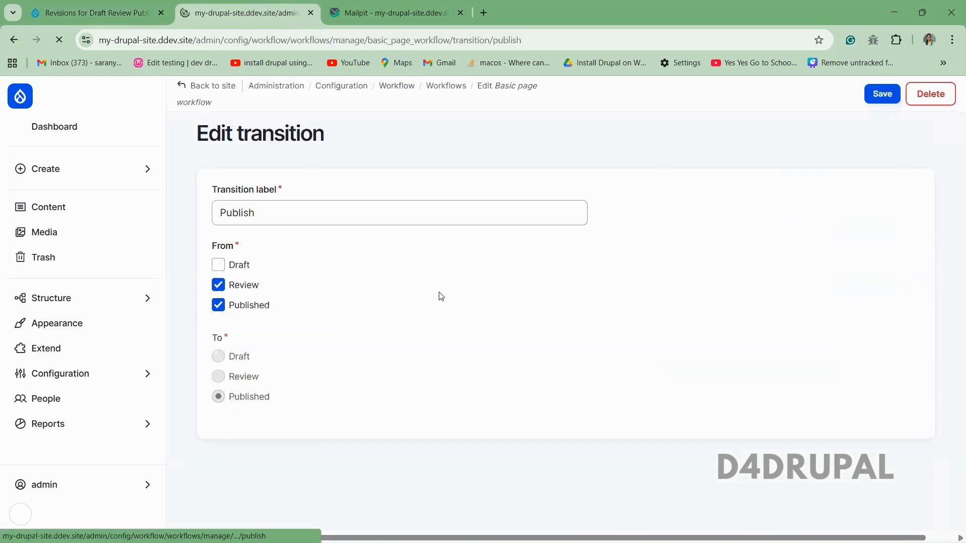
left_click(15, 40)
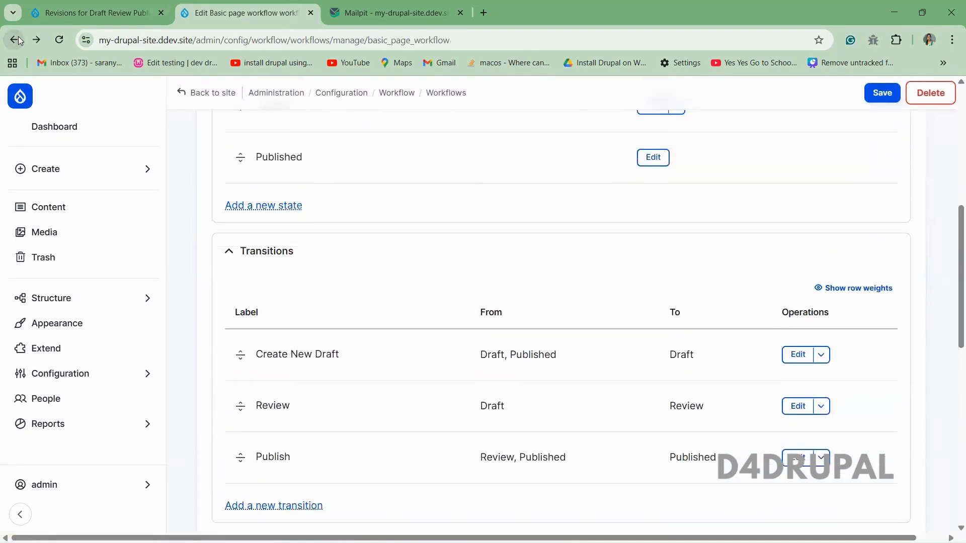
left_click(653, 208)
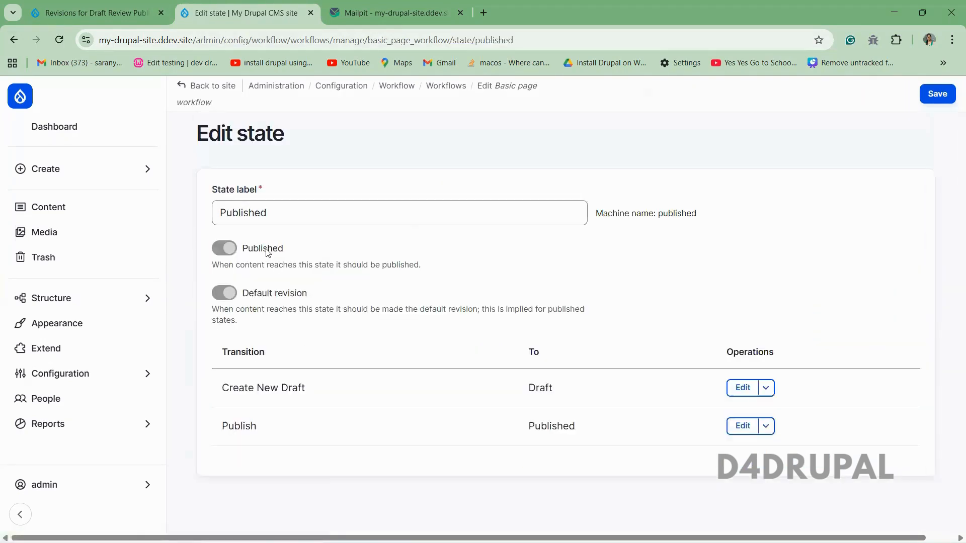
Return to the page's revision history and examine the current published revision against the newer draft revision
left_click(98, 12)
left_click_drag(423, 303, 219, 274)
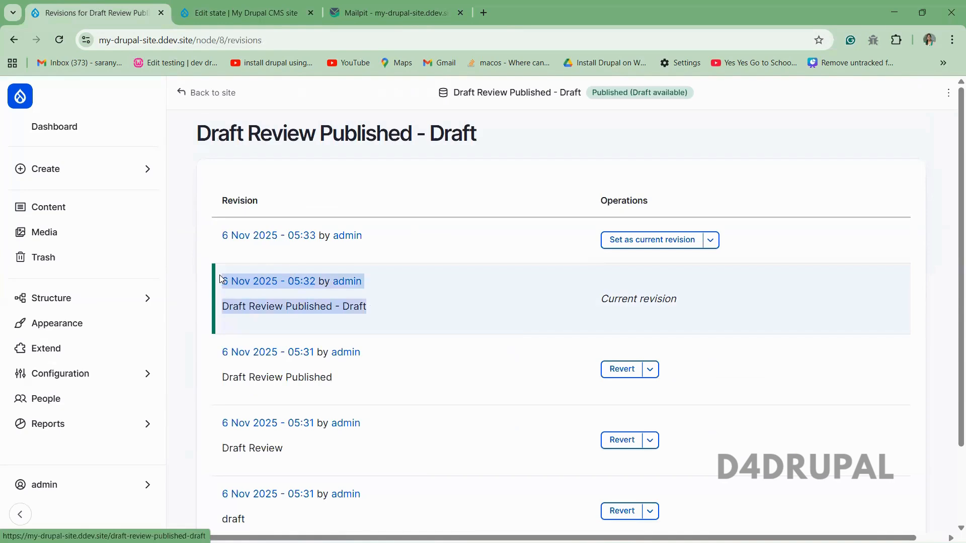
left_click(666, 296)
left_click_drag(666, 296, 551, 303)
left_click(550, 303)
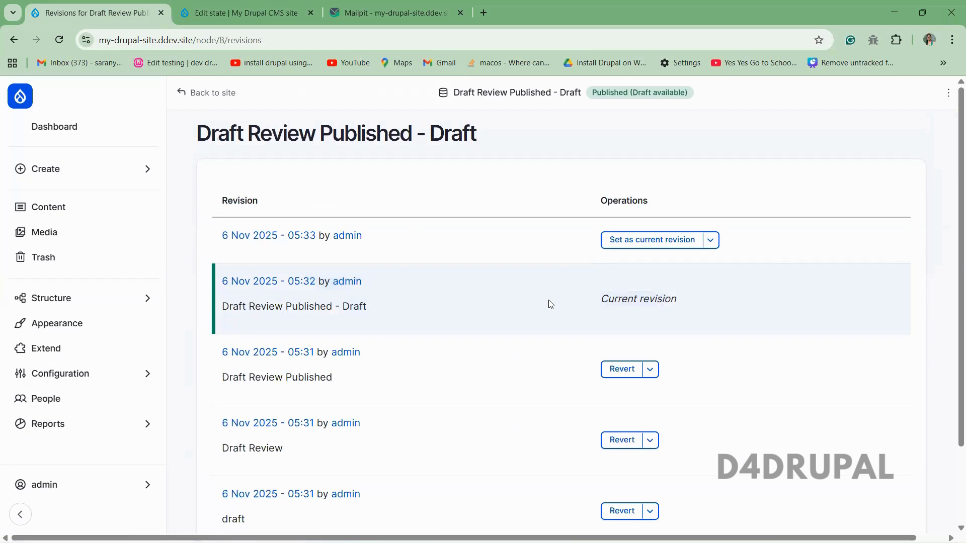
left_click_drag(367, 306, 231, 301)
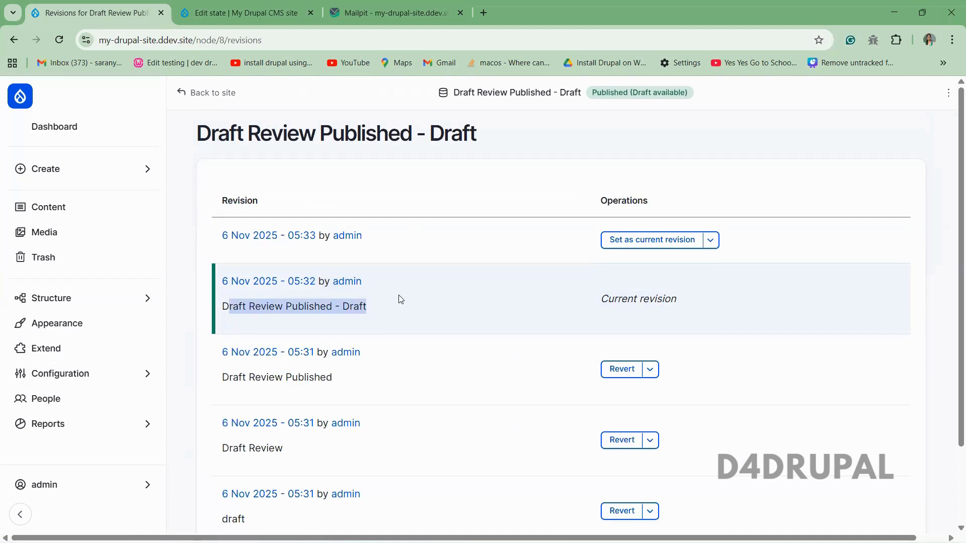
left_click(399, 300)
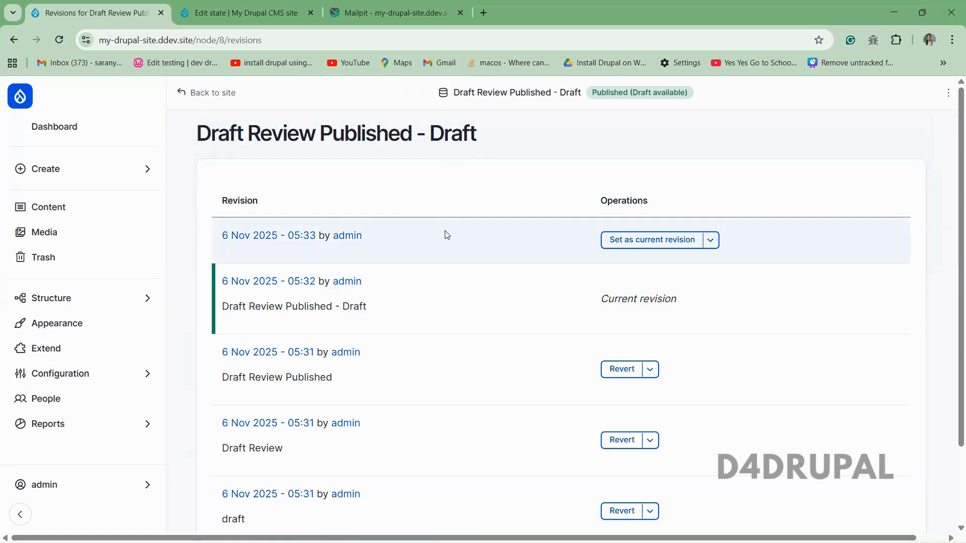
left_click_drag(444, 235, 433, 164)
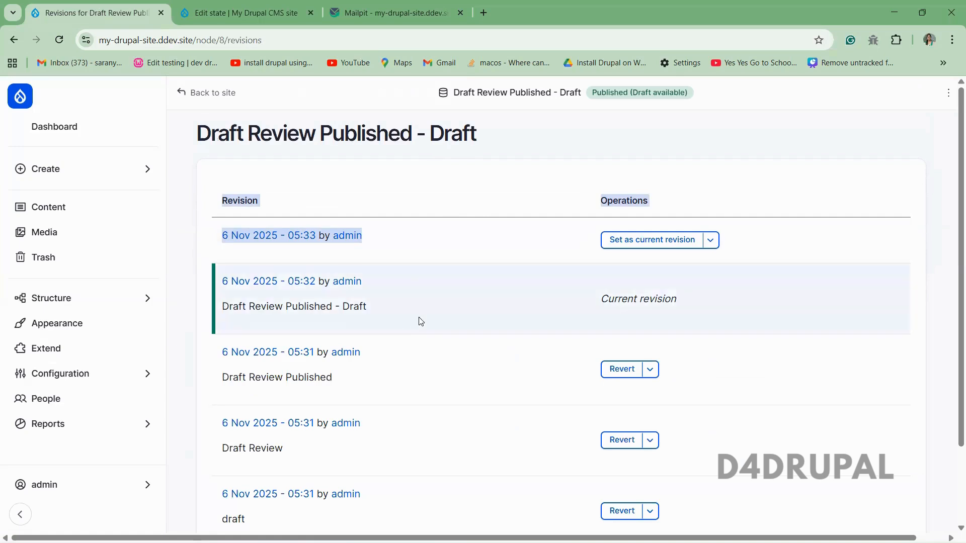
left_click_drag(369, 308, 275, 306)
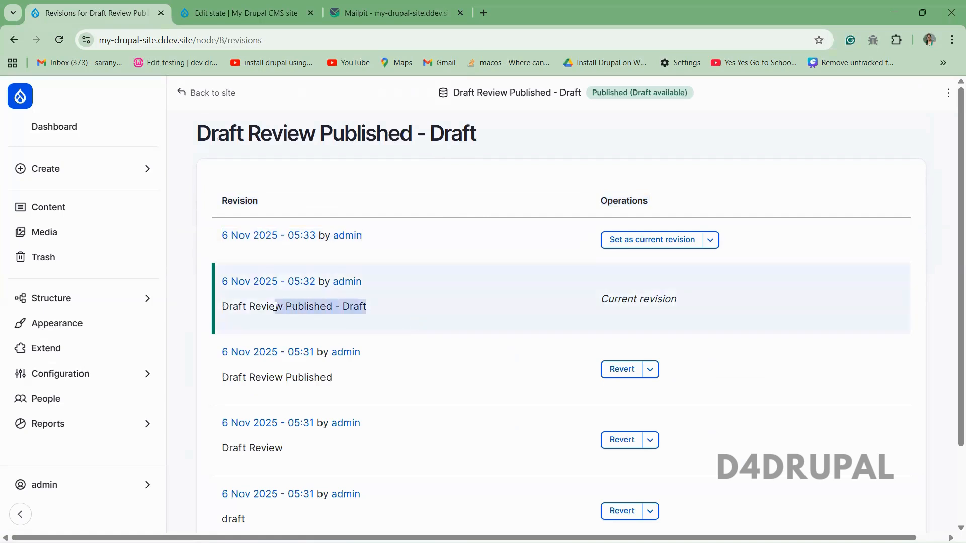
left_click(434, 310)
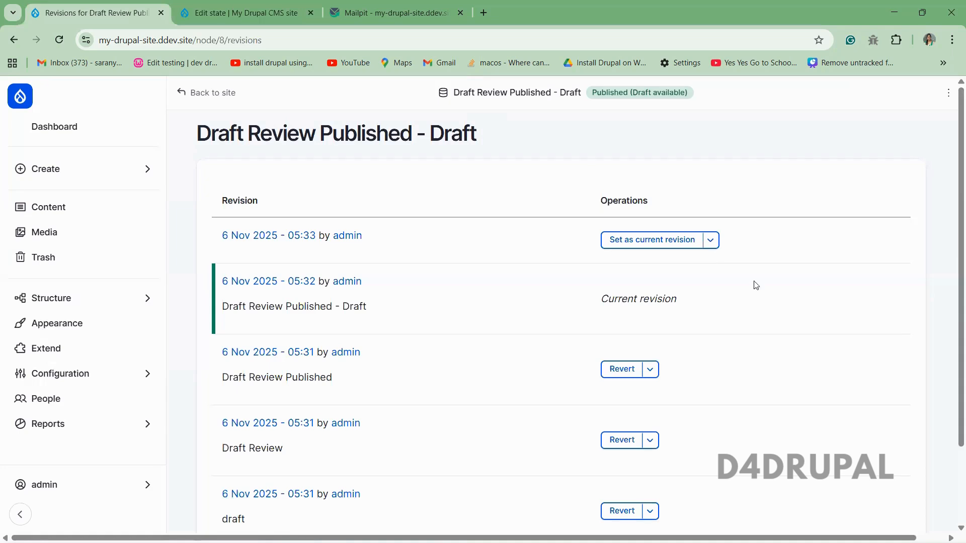
left_click_drag(676, 300, 614, 298)
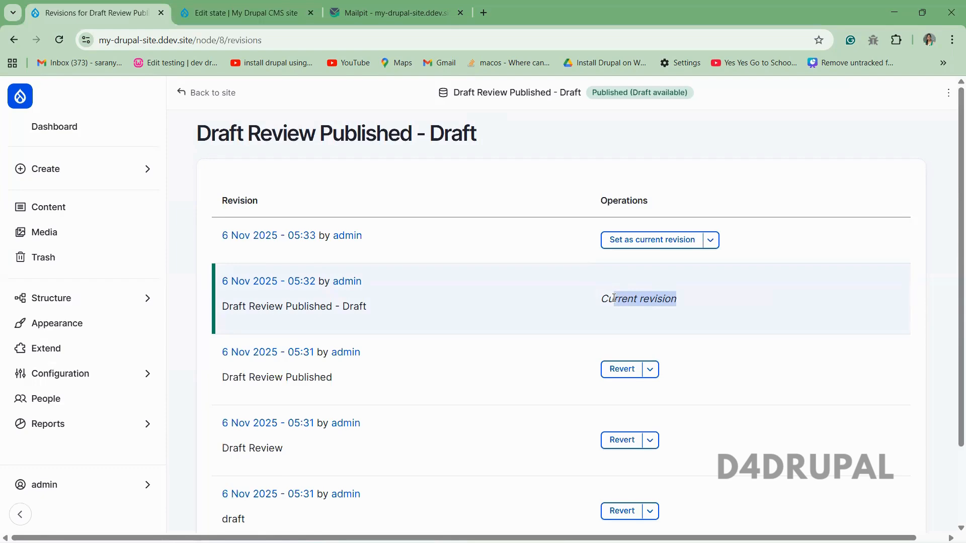
left_click(14, 39)
scroll(498, 229, "up", 4)
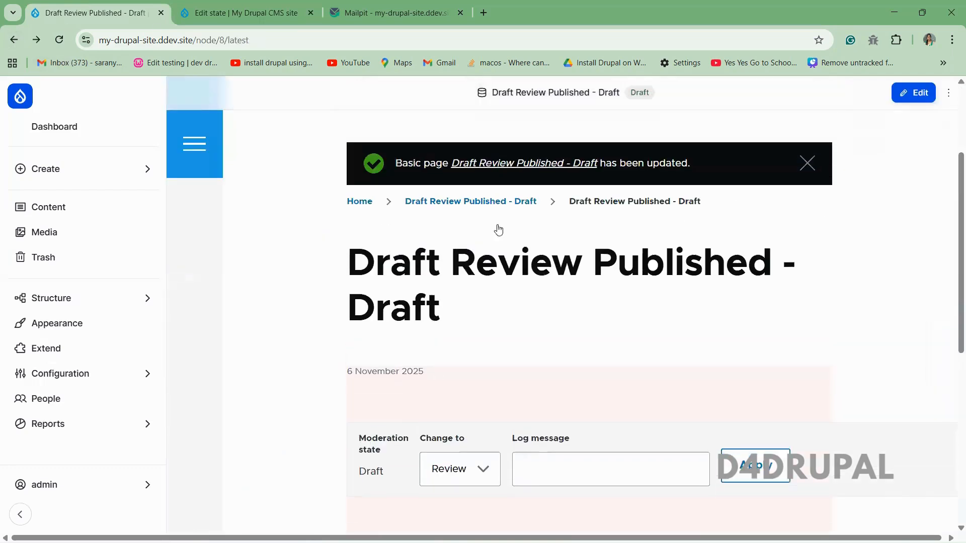
left_click(948, 92)
left_click(905, 149)
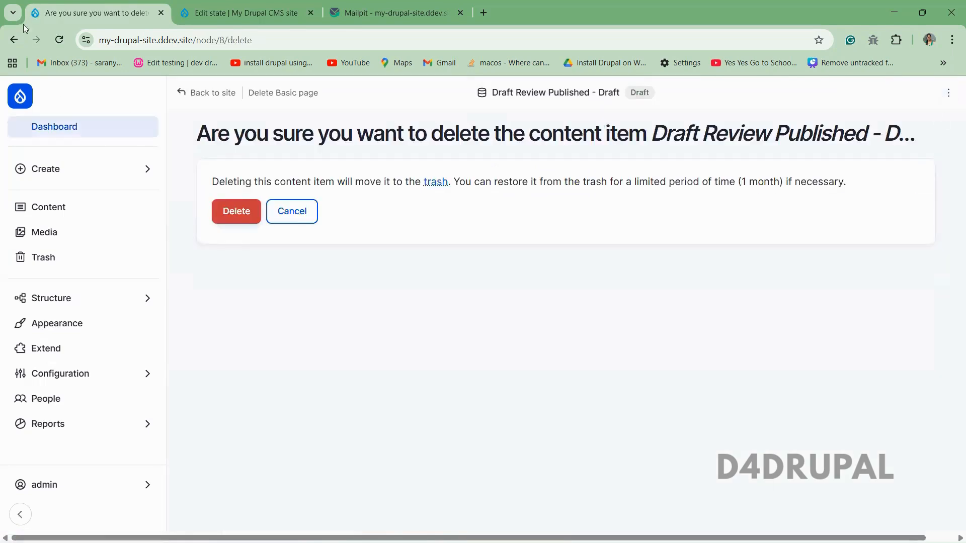
left_click(13, 43)
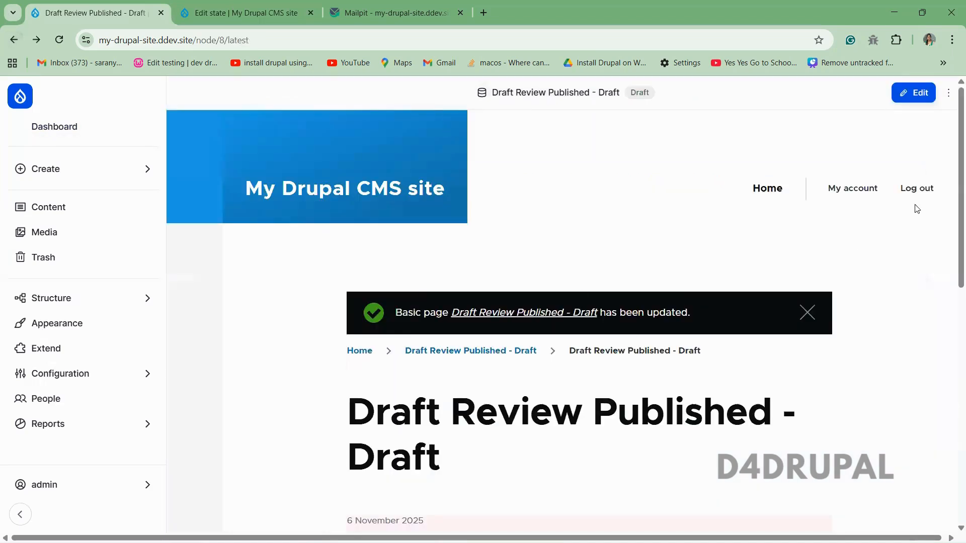
left_click(946, 99)
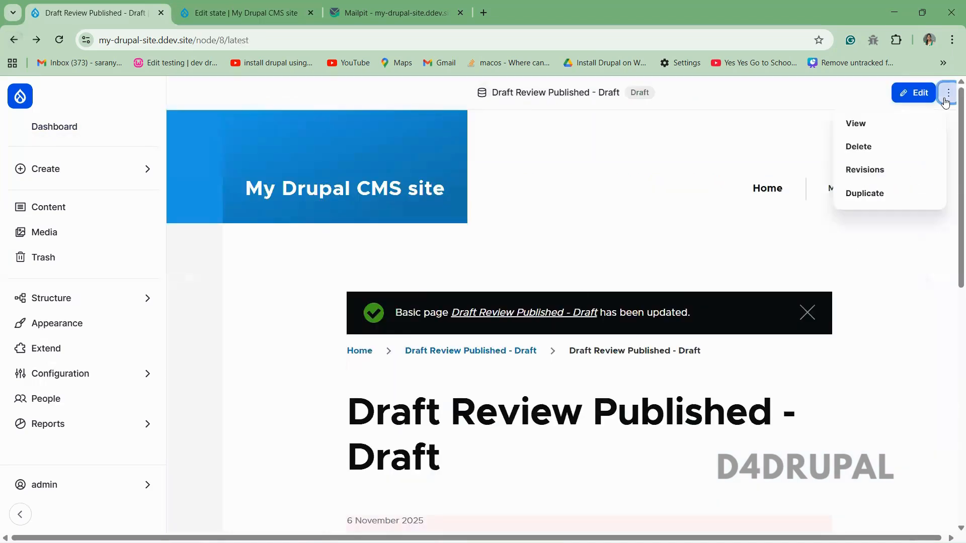
left_click(888, 172)
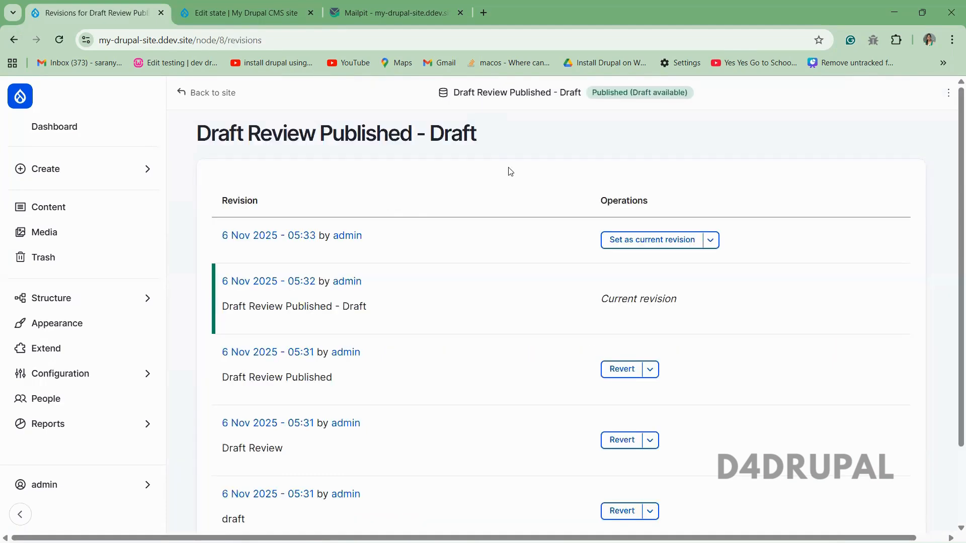
Open the published version of the page at node/8 and look over its title and content
left_click_drag(220, 40, 413, 39)
type("8")
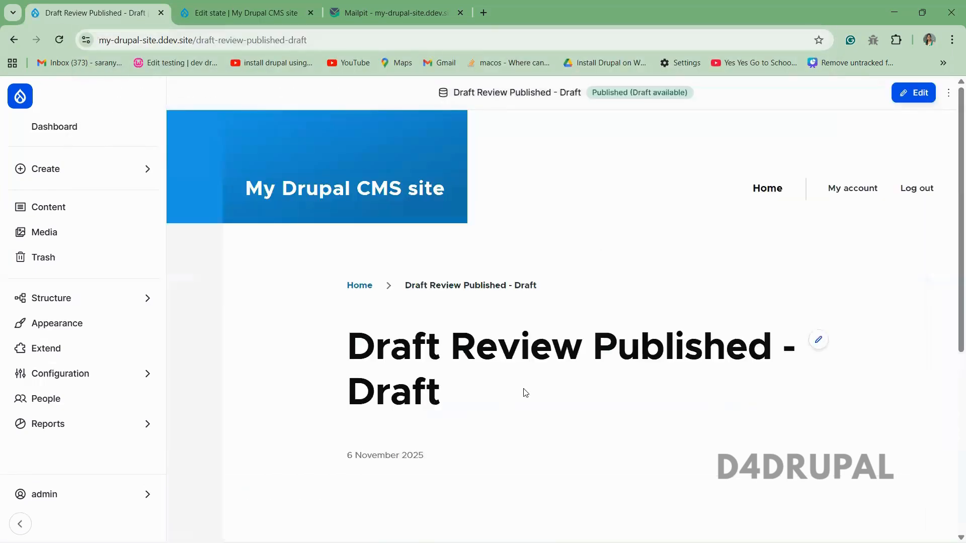
left_click_drag(481, 392, 358, 338)
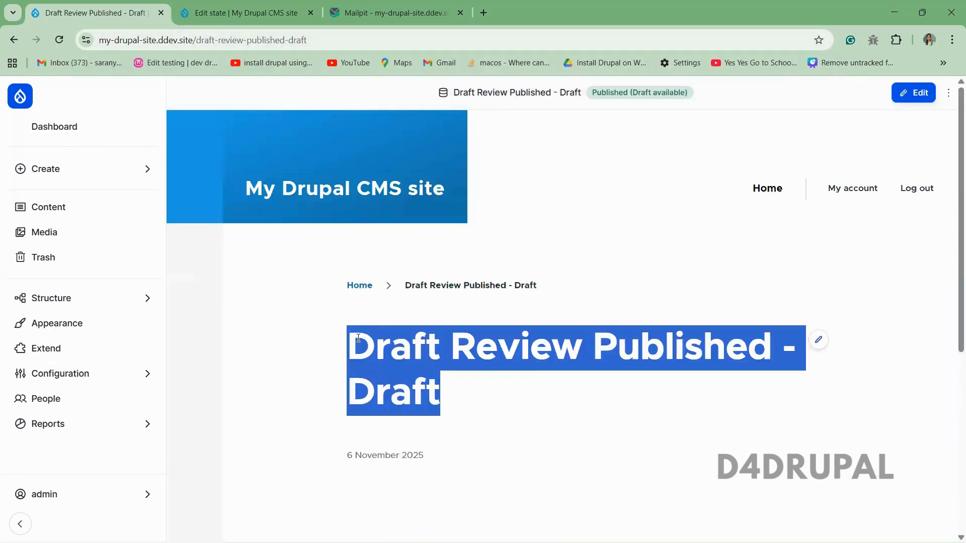
left_click(540, 382)
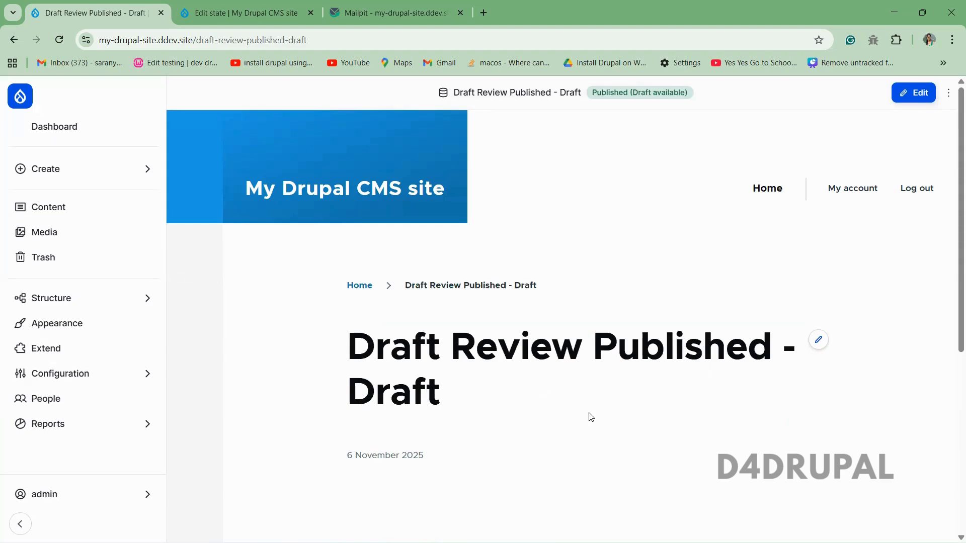
scroll(589, 417, "down", 2)
scroll(591, 416, "up", 2)
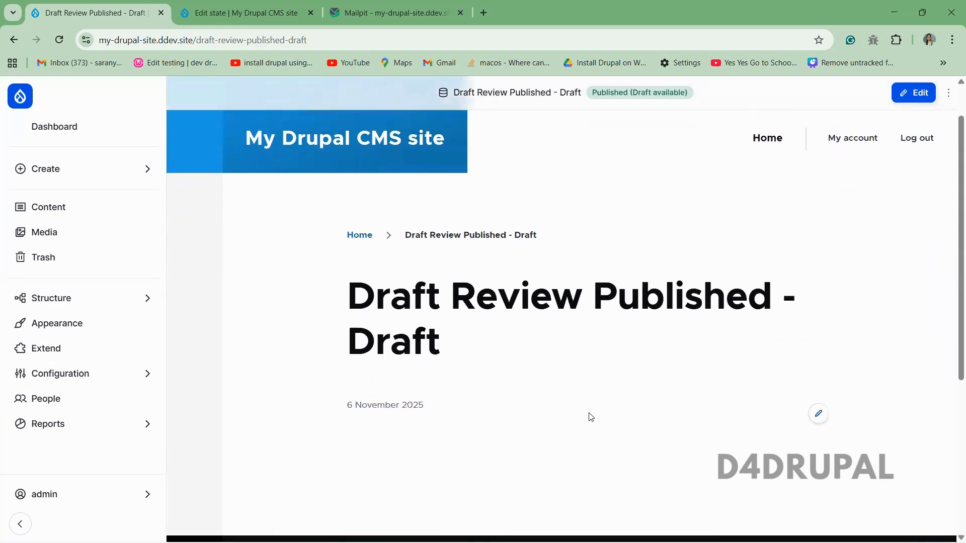
Open the draft page for editing, change its moderation state to Review and save it
left_click(918, 92)
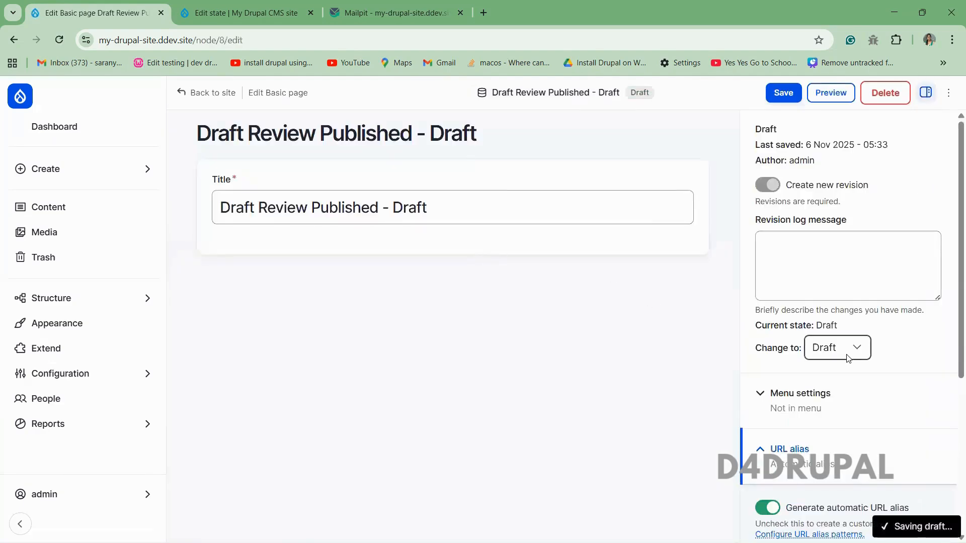
left_click(848, 355)
left_click(843, 386)
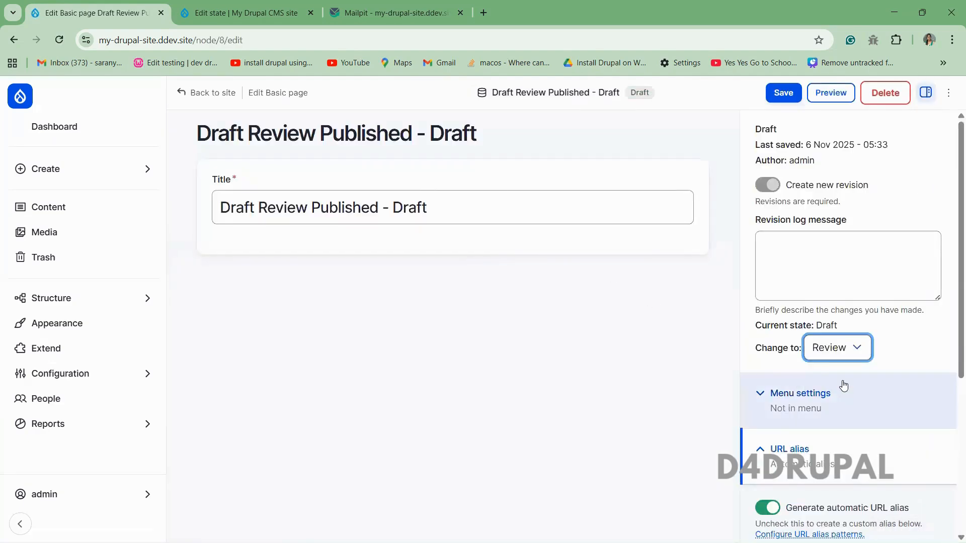
left_click(783, 94)
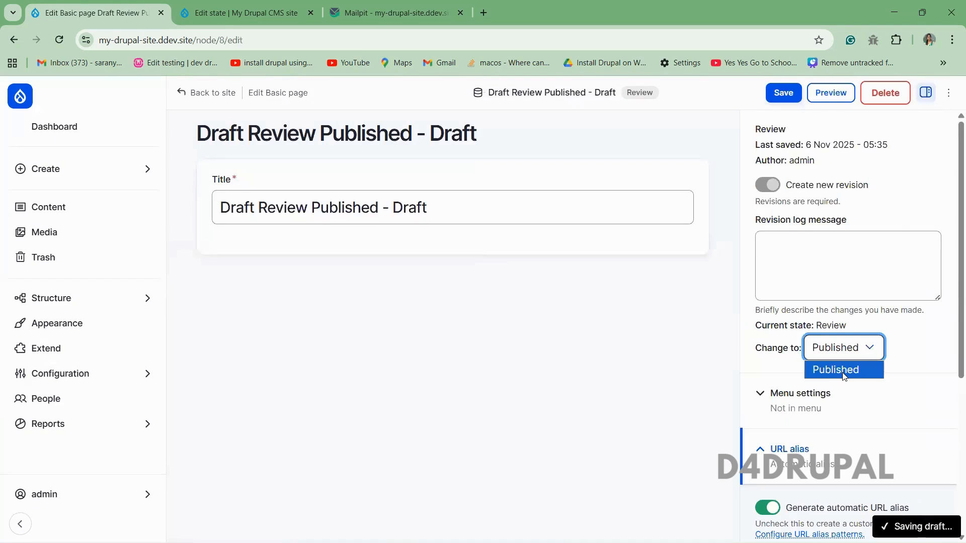
Set the page's state to Published, shorten its title to "Draft Review Published" and save it
left_click(835, 369)
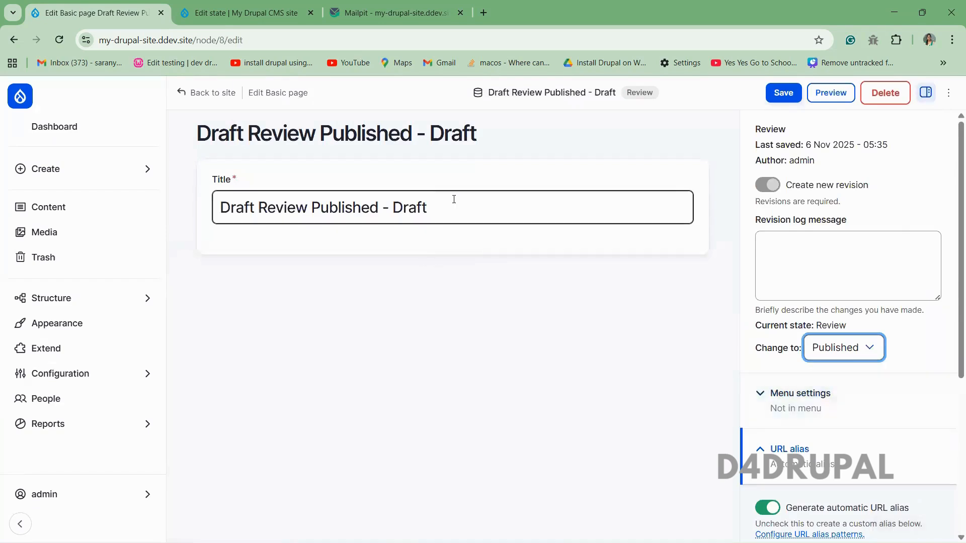
left_click_drag(454, 200, 383, 210)
key("BackSpace")
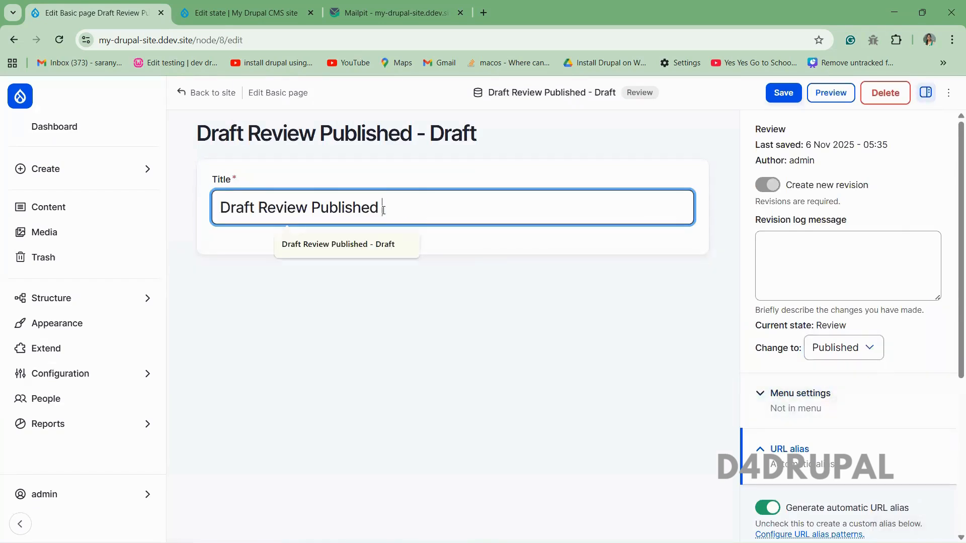
left_click(778, 95)
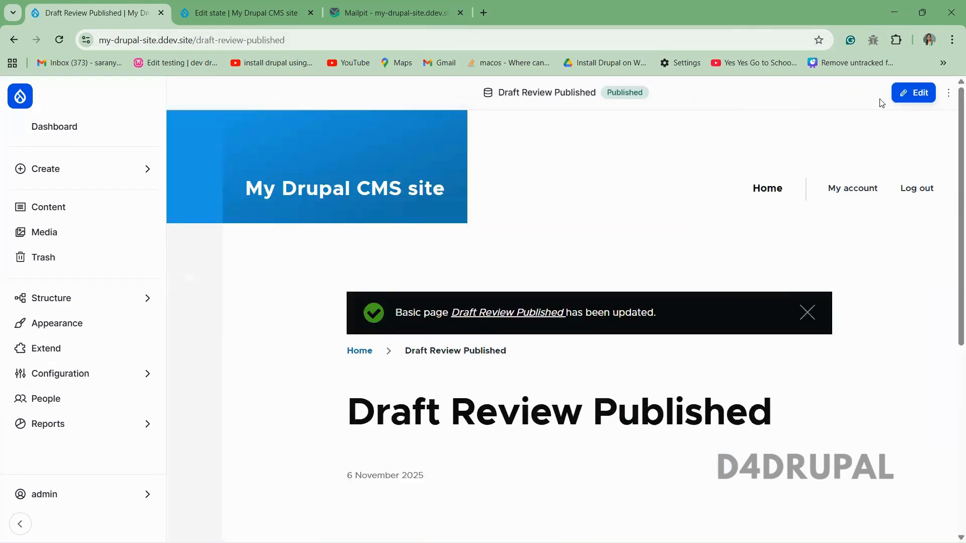
Check which entry is current in the page's revision history and return to the page to look over its title
left_click(949, 93)
left_click(911, 146)
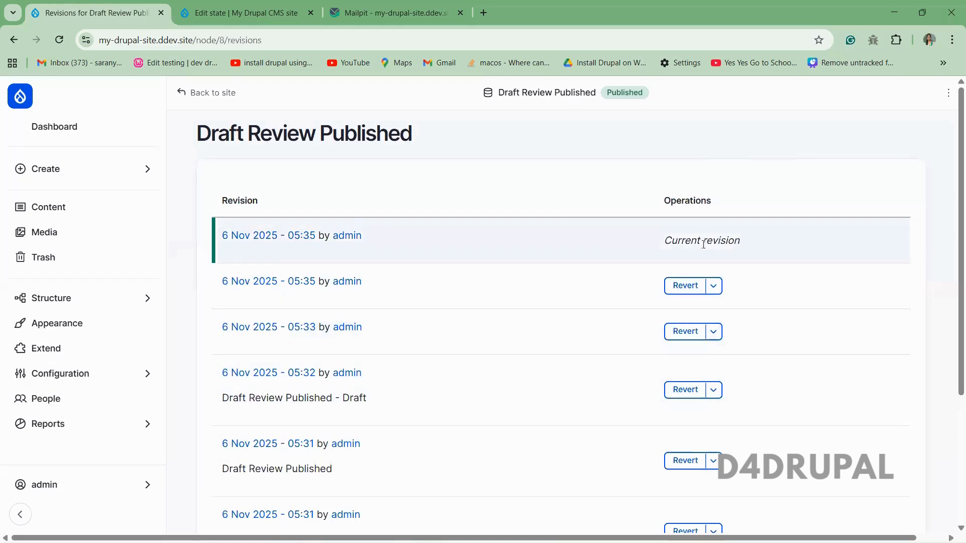
left_click_drag(384, 237, 229, 237)
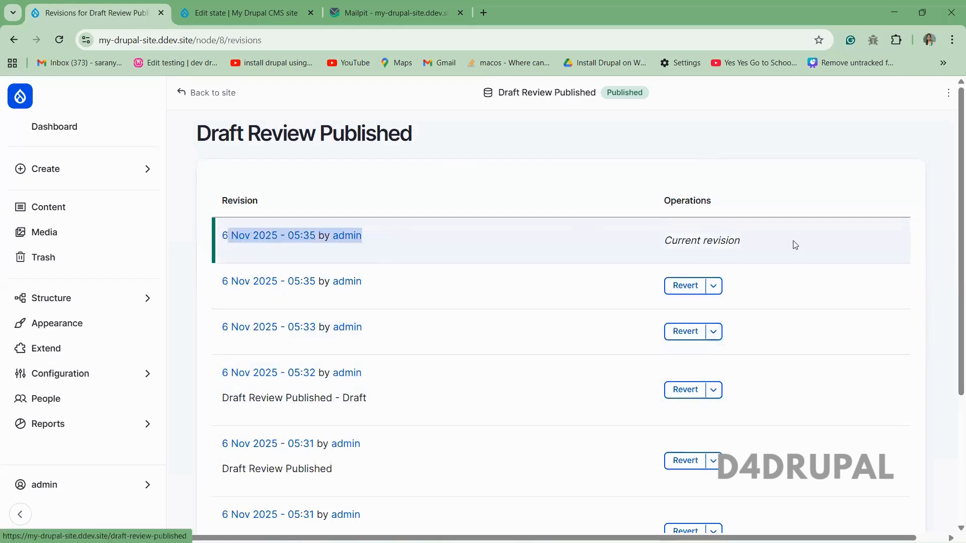
left_click_drag(833, 233, 668, 235)
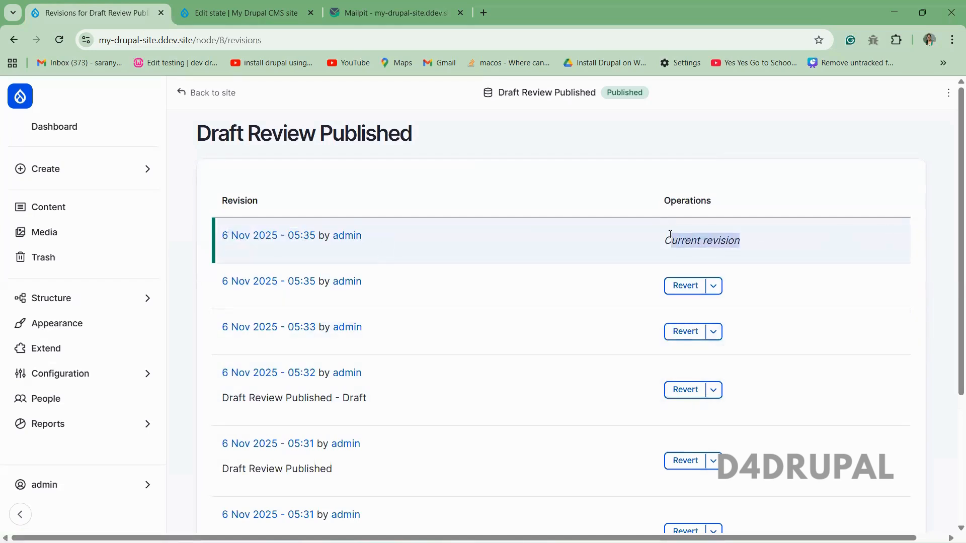
left_click(10, 41)
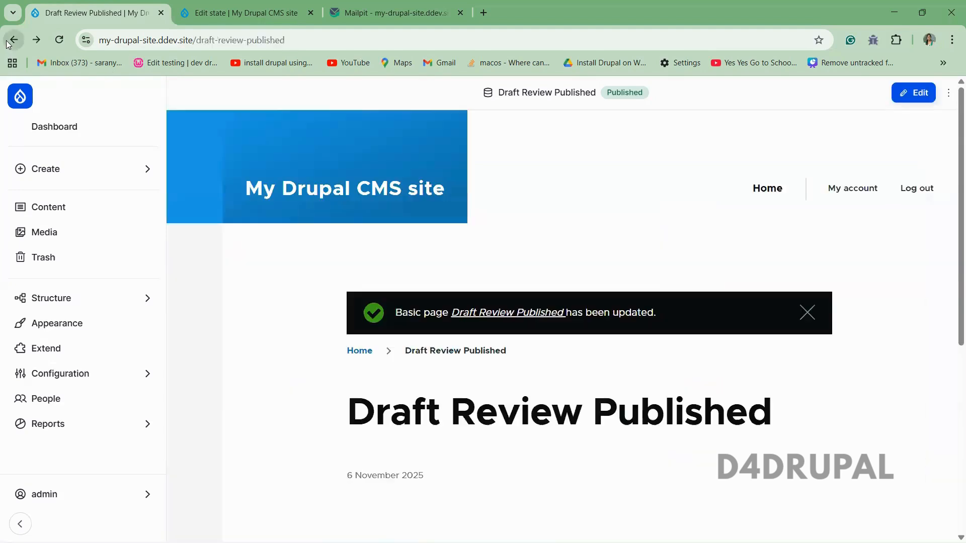
double_click(690, 417)
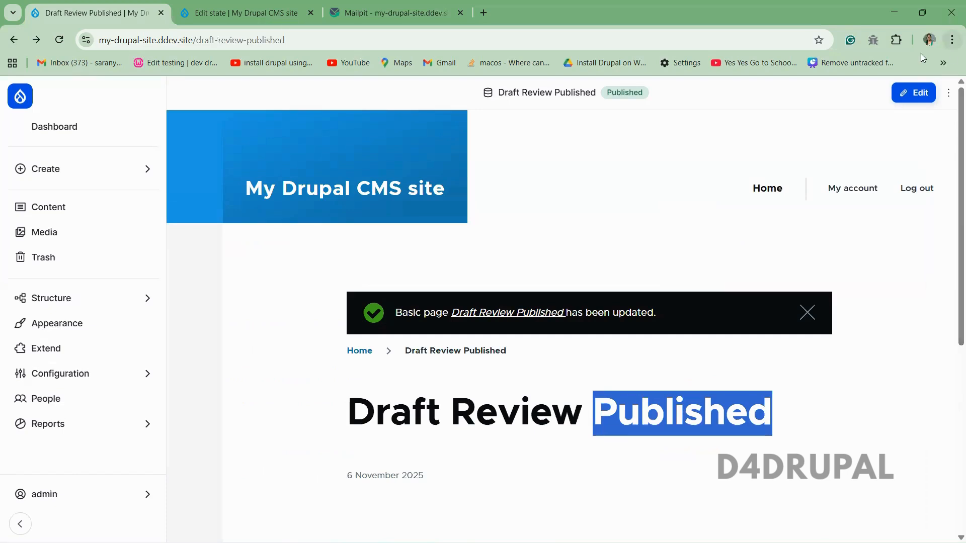
Edit the published page so its title ends with "- Draft", change its state to Draft and save it
left_click(915, 95)
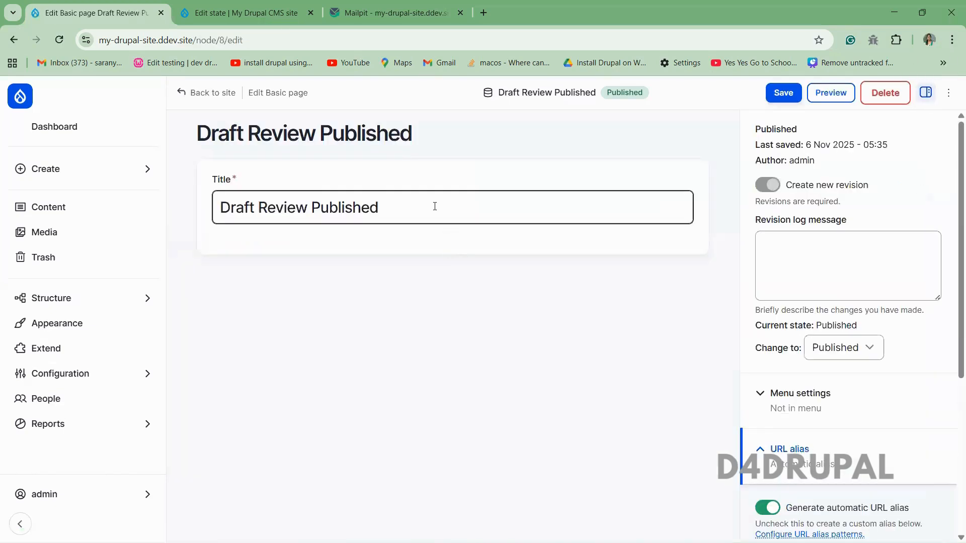
left_click(434, 206)
type("- Darft")
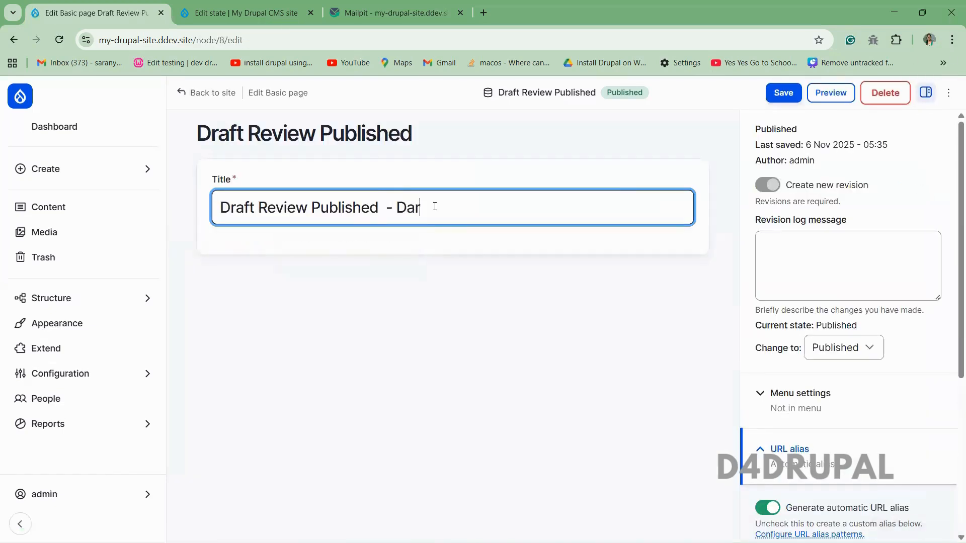
key("BackSpace")
key("BackSpace")
key("BackSpace")
key("BackSpace")
type("raft")
left_click(844, 348)
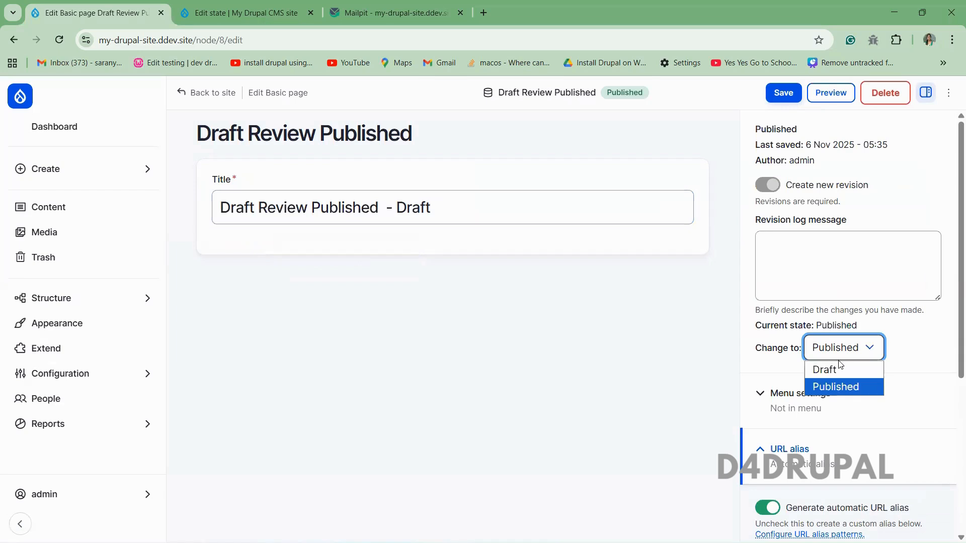
left_click(830, 367)
left_click(783, 93)
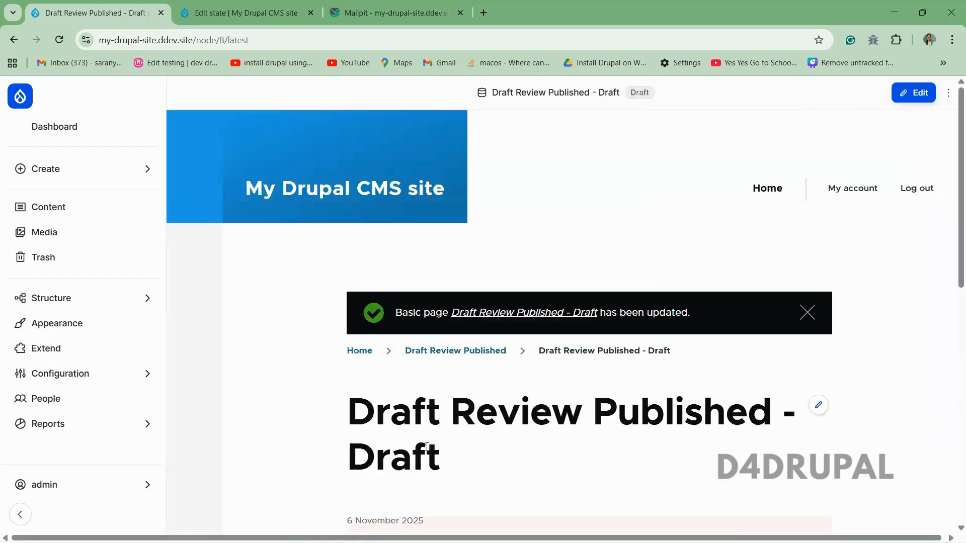
Look over the title of the latest draft version and open the published version at node/8
mouse_move(441, 470)
left_mouse_down()
mouse_move(374, 414)
mouse_move(351, 415)
left_mouse_up()
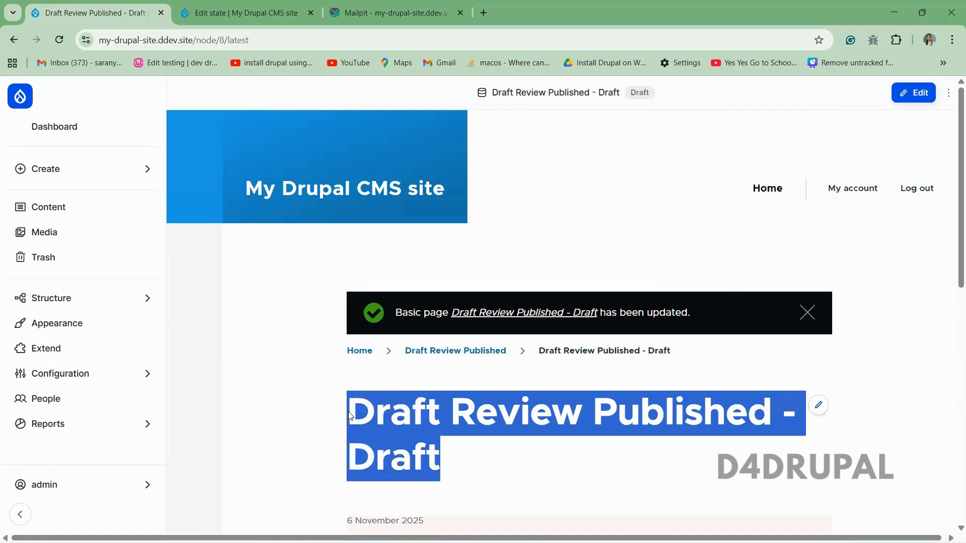
left_click_drag(224, 41, 263, 43)
key("BackSpace")
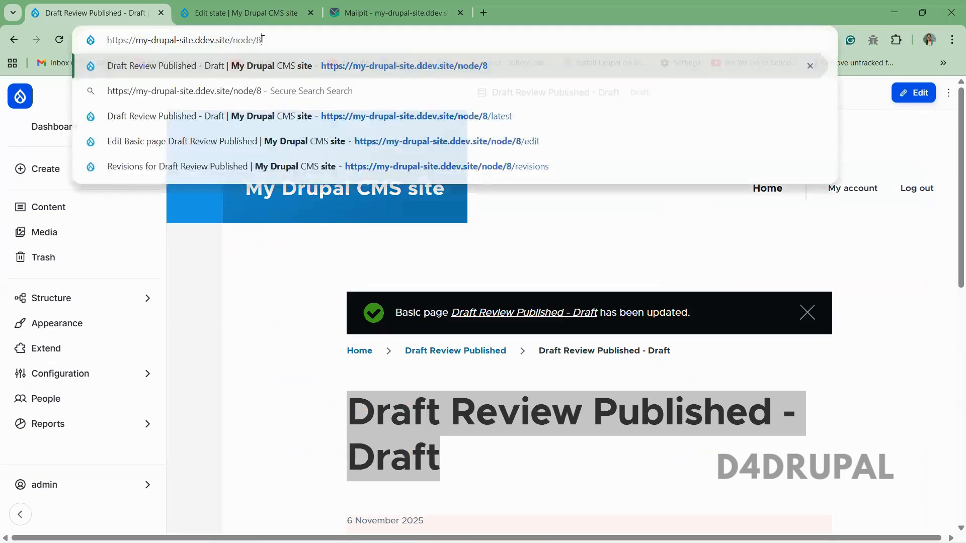
key("Return")
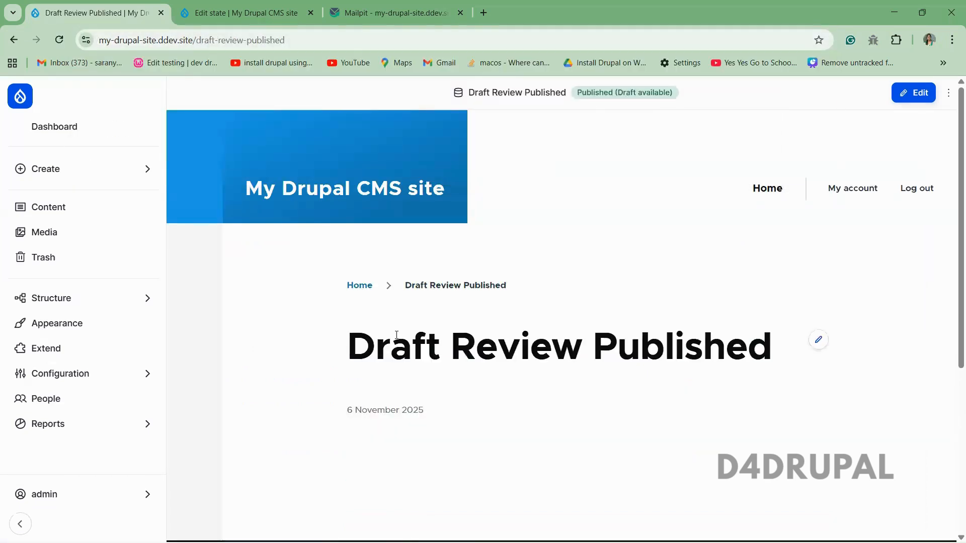
Open the published page's URL in an incognito window to view it as an anonymous visitor
left_click(312, 44)
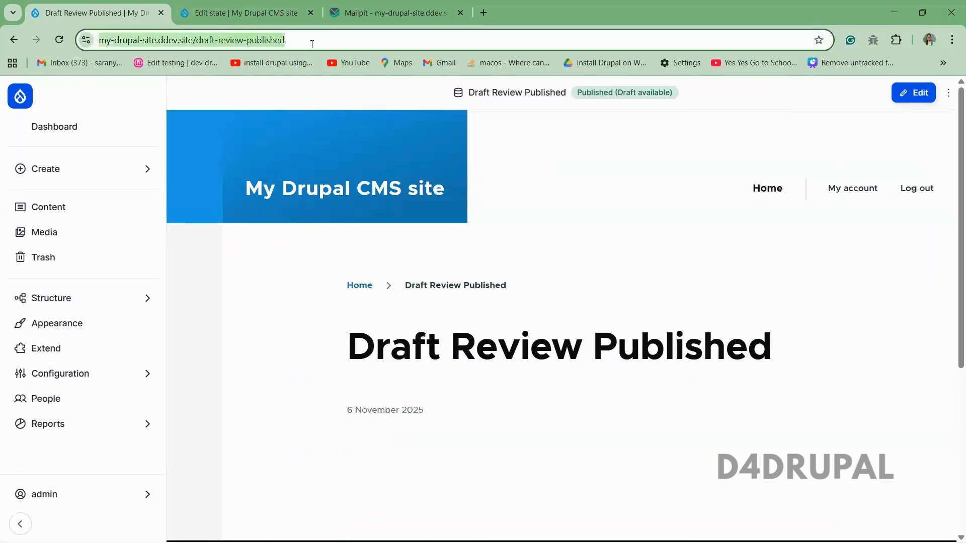
key("ctrl+c")
key("ctrl+shift+n")
key("ctrl+v")
key("Return")
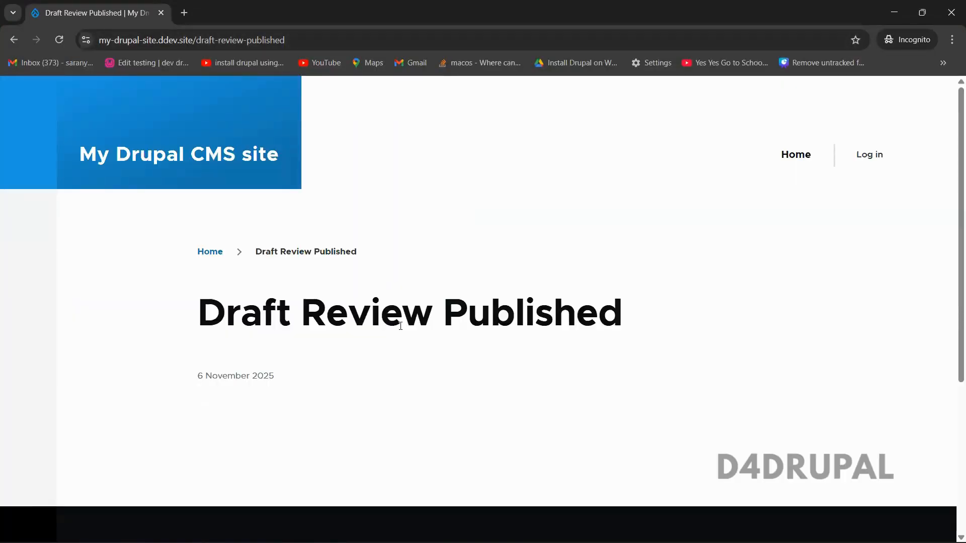
Return to the admin window, reopen the page from the content list and check the title in its edit form
key("alt+Tab")
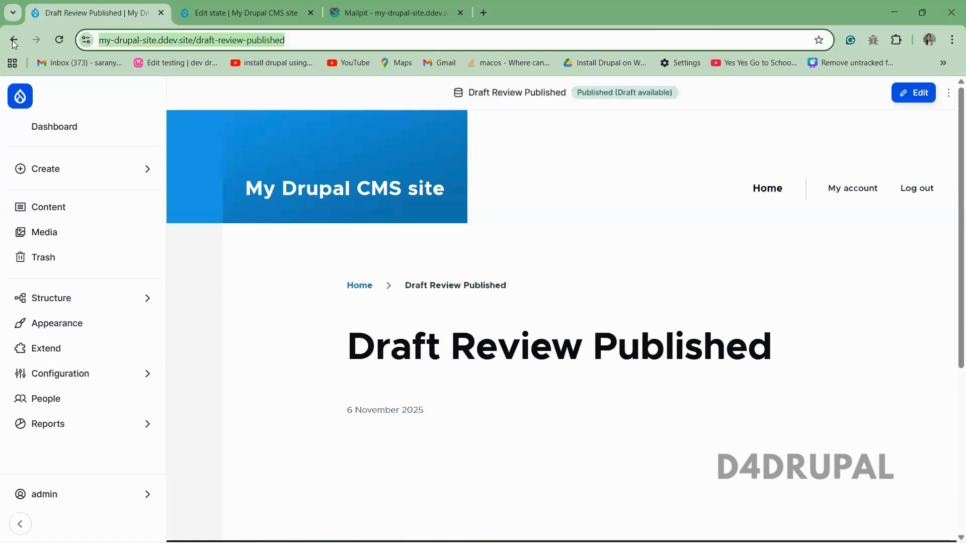
left_click(47, 206)
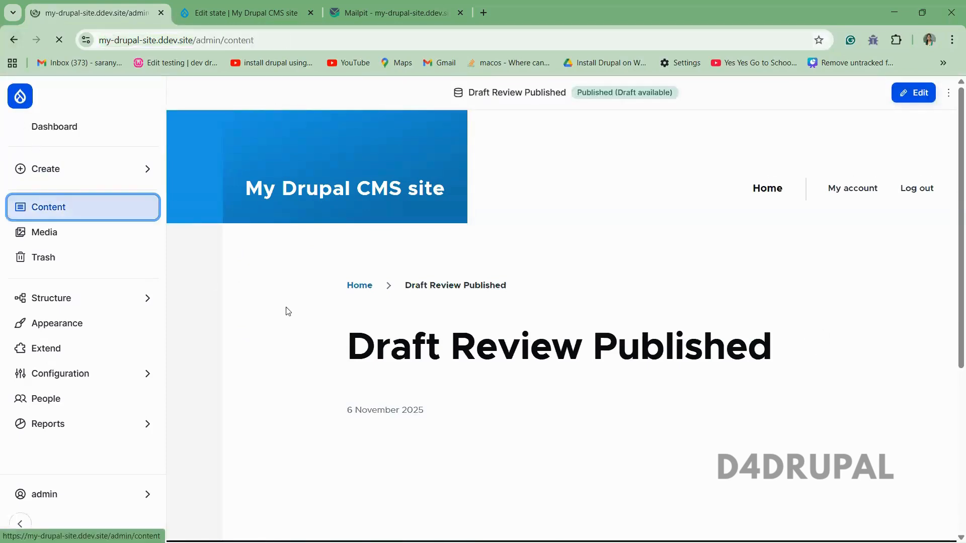
left_click(270, 380)
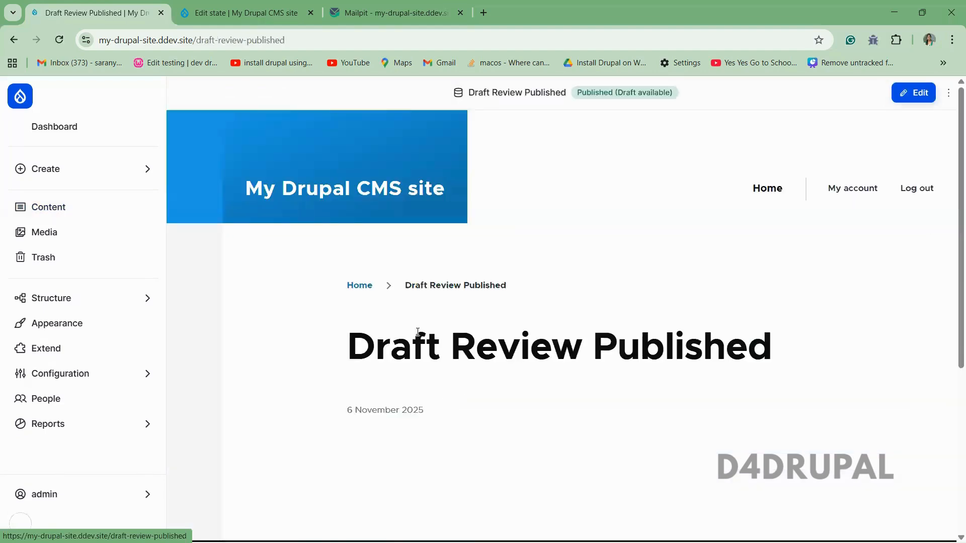
left_click(948, 92)
left_click(913, 92)
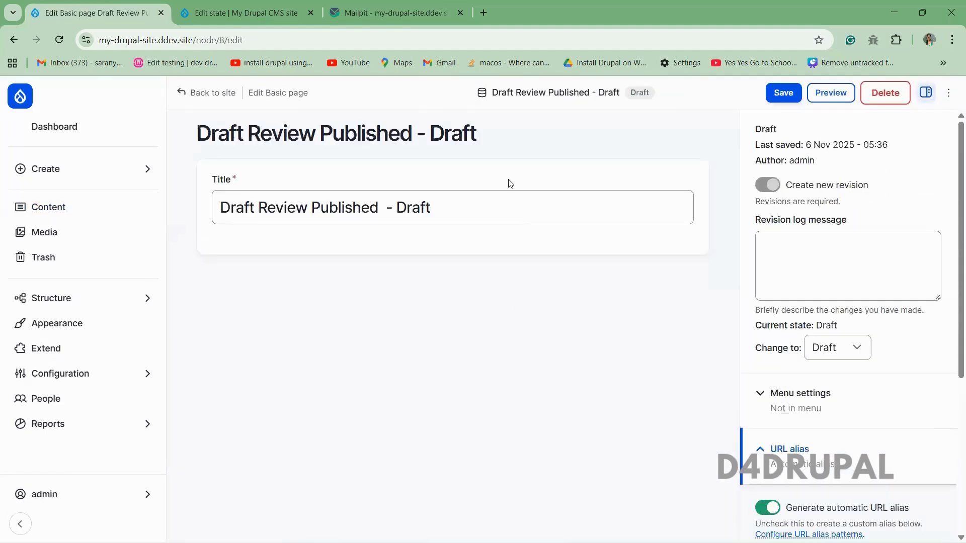
left_click_drag(481, 216, 379, 207)
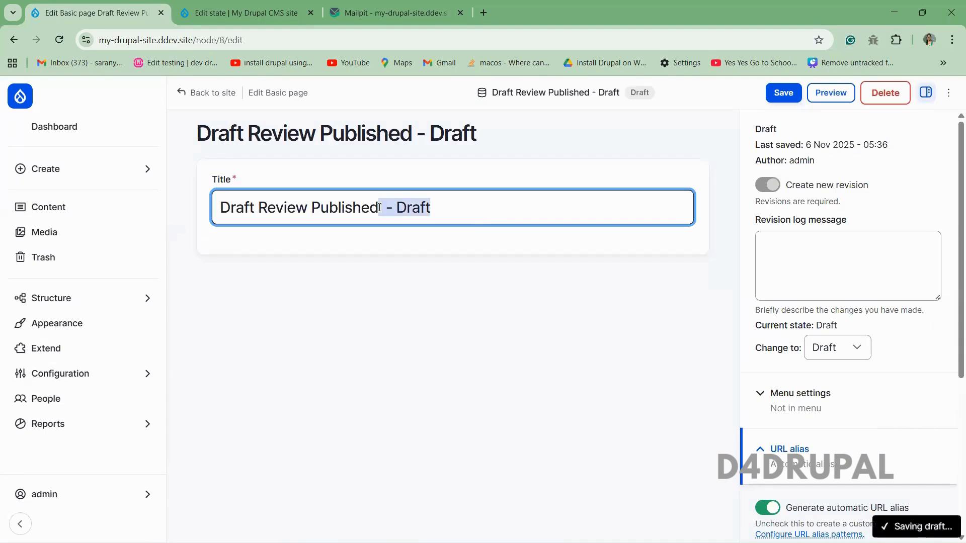
left_click(14, 42)
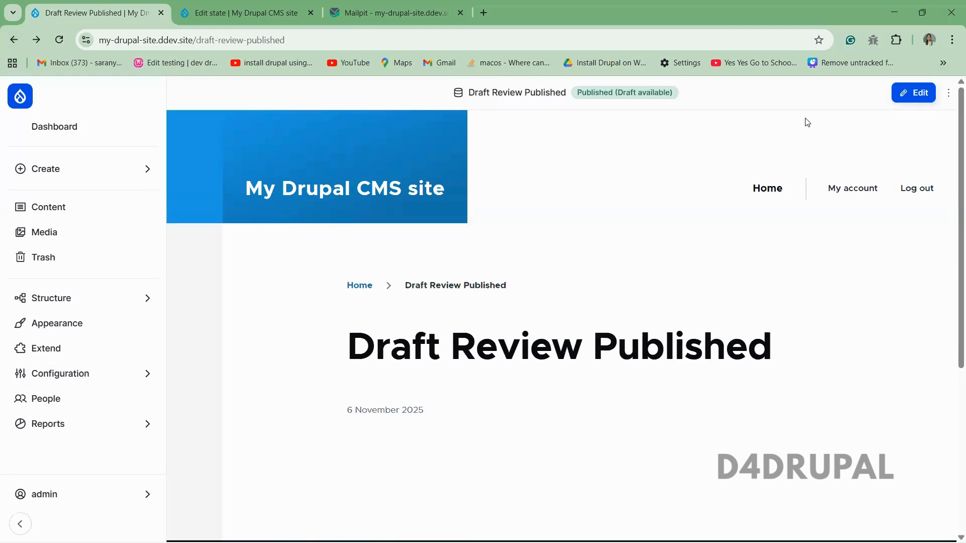
Compare the published page's title with the draft title in the edit form and with the incognito view
left_click_drag(785, 347, 458, 342)
left_click(798, 278)
left_click(917, 95)
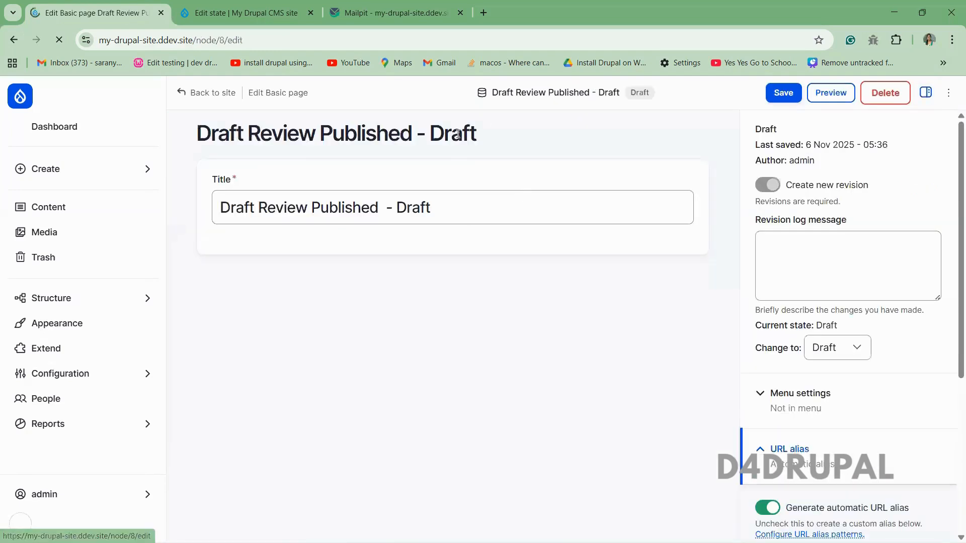
left_click(409, 206)
left_click_drag(431, 207, 387, 207)
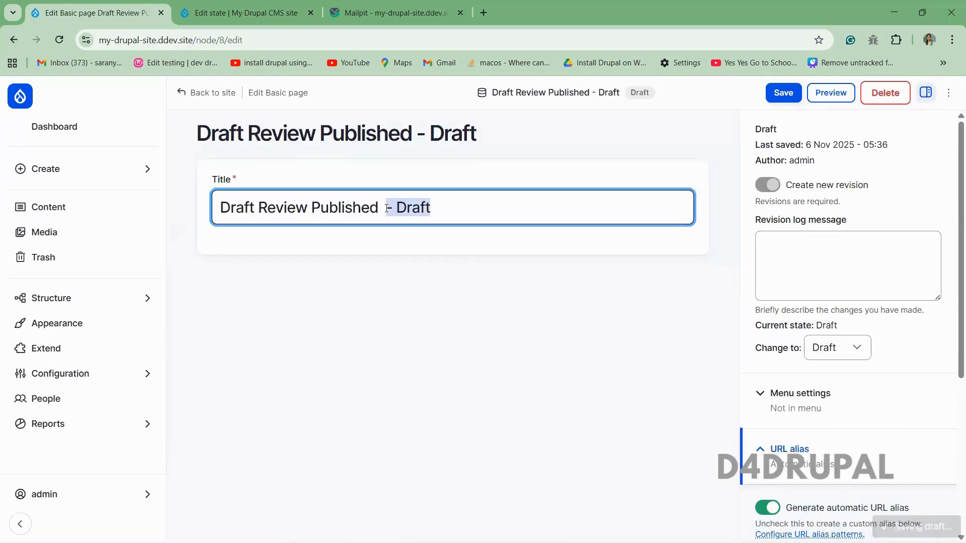
left_click(548, 299)
key("alt+Tab")
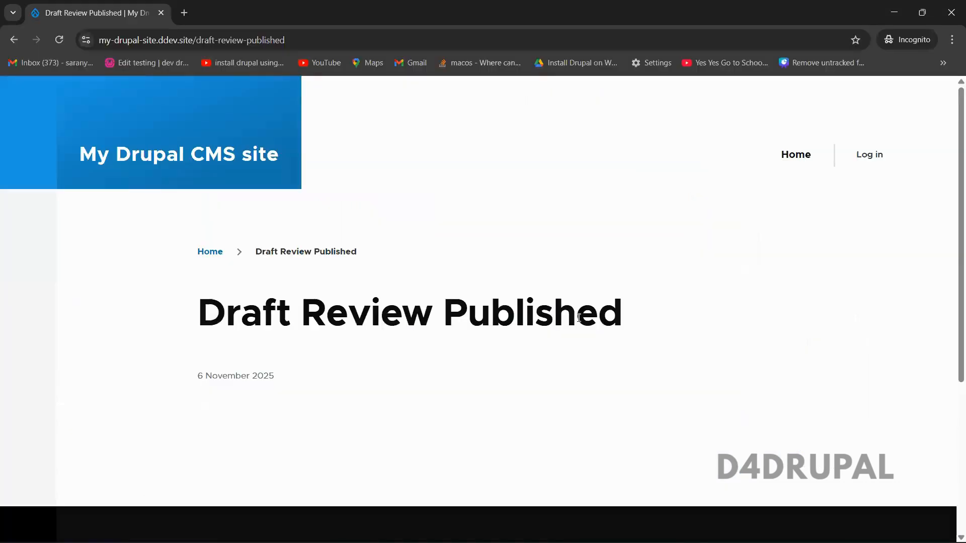
Back in the page's edit form, extend the title to end with "- Draft Review", set the state to Review and save
key("alt+Tab")
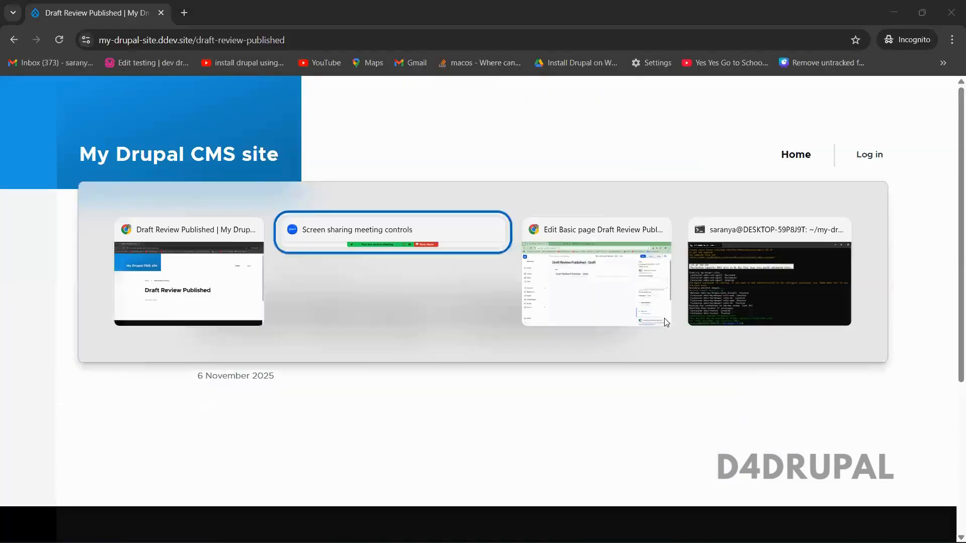
left_click(667, 323)
type("Review Published  - Draft Review")
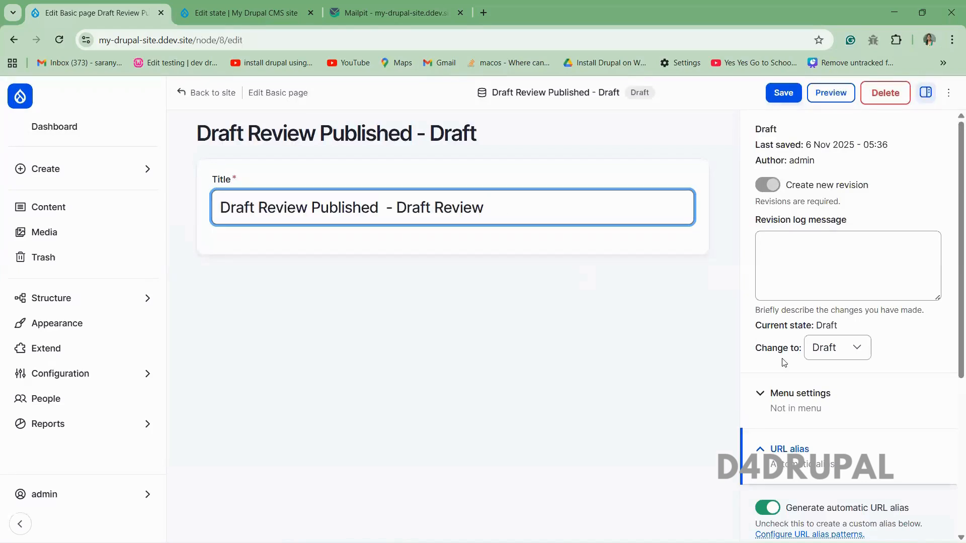
left_click(818, 350)
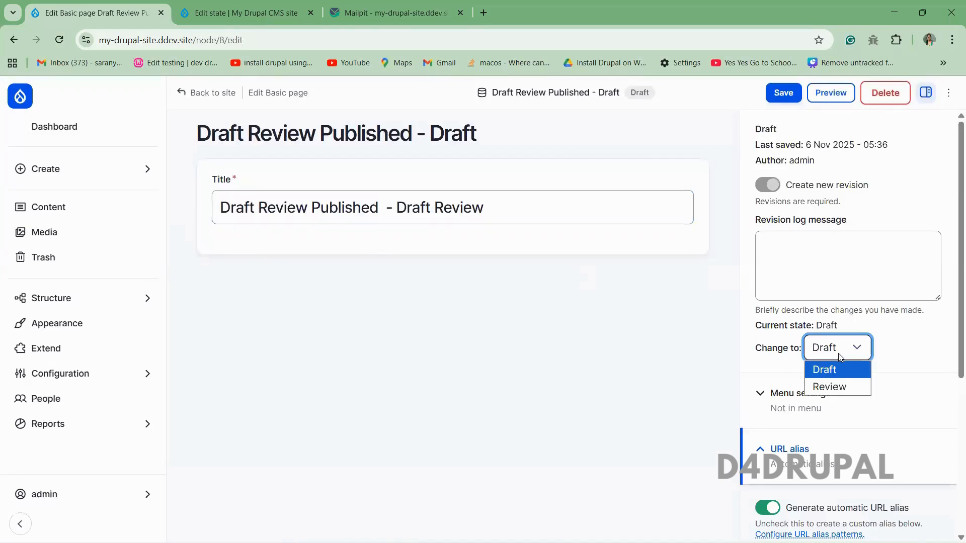
left_click(829, 386)
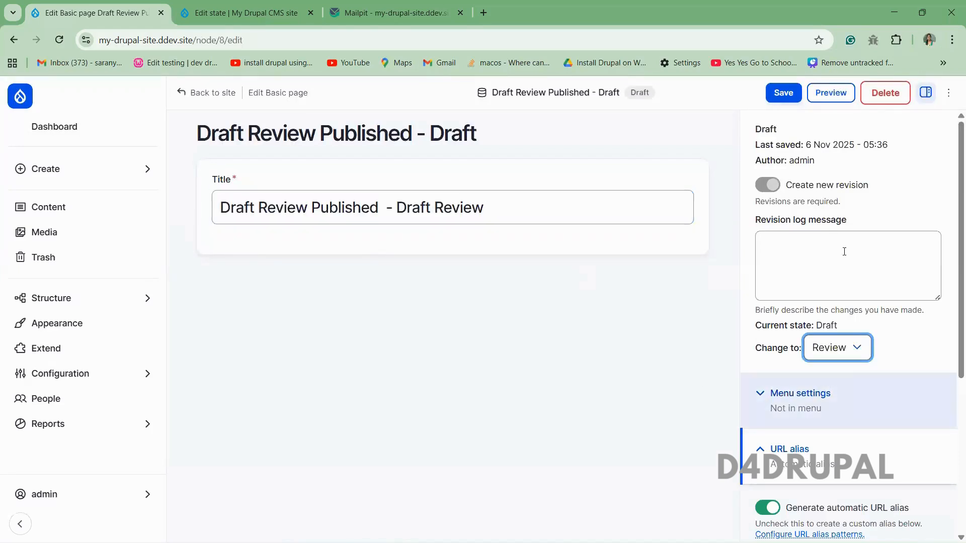
left_click(784, 93)
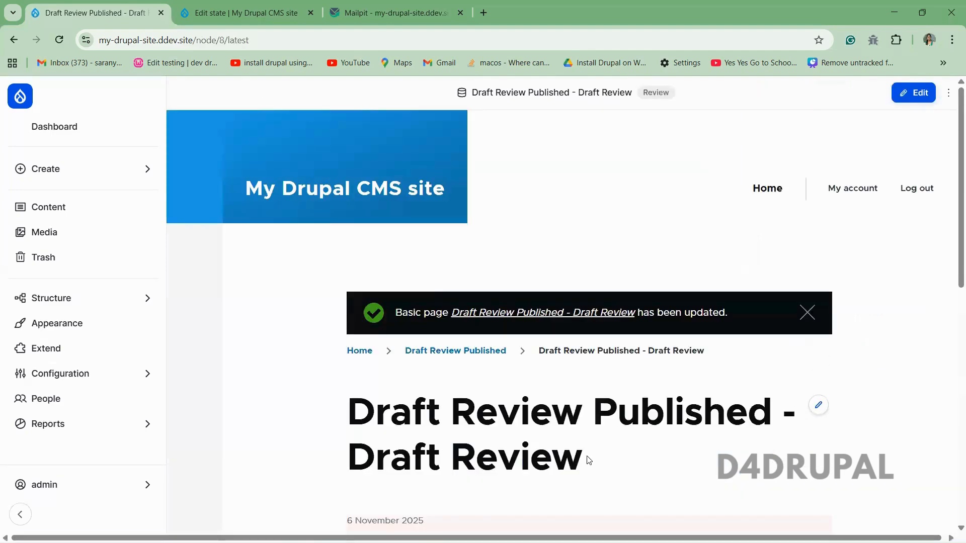
Examine the title of the version under review and compare it with the anonymous view in the incognito window
left_click_drag(589, 460, 369, 408)
left_click(646, 466)
key("alt+Tab")
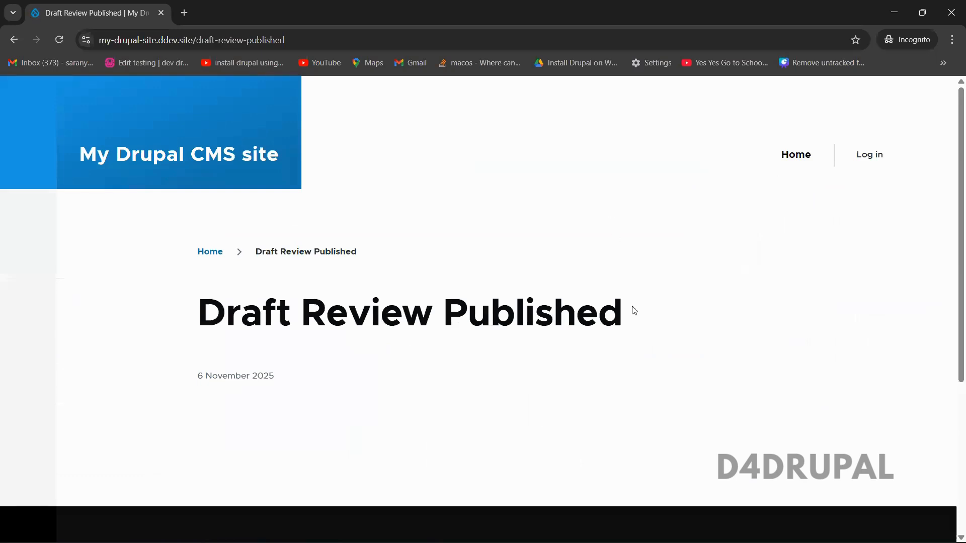
Return to the admin window, edit the page, append "Publish" to its title and save it in the Published state
left_click_drag(631, 310, 434, 312)
left_click(588, 230)
key("alt+Tab")
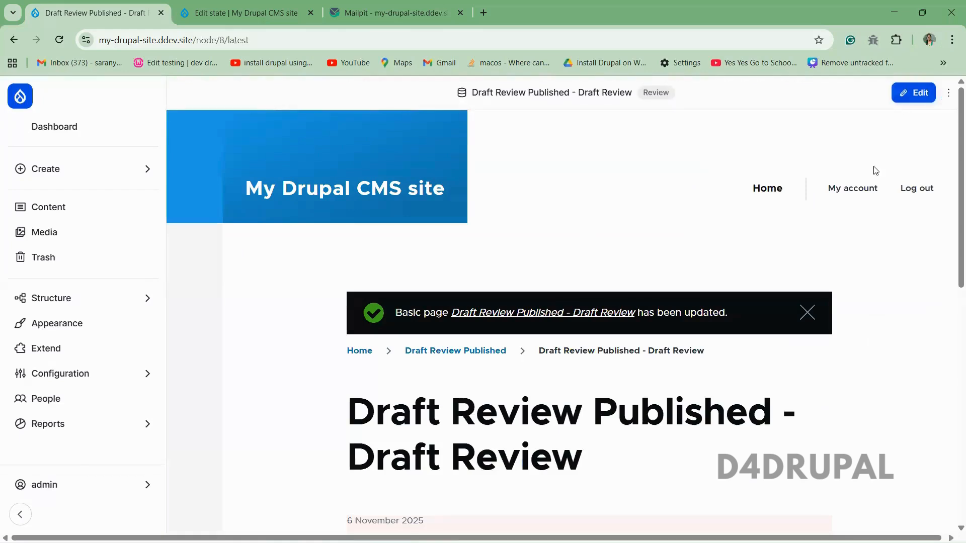
left_click(912, 92)
left_click(527, 214)
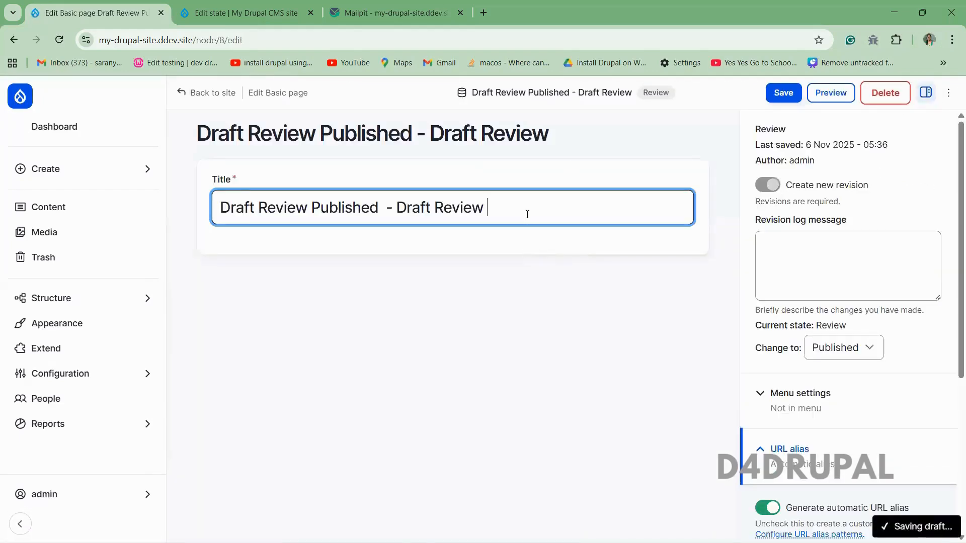
type("Publish")
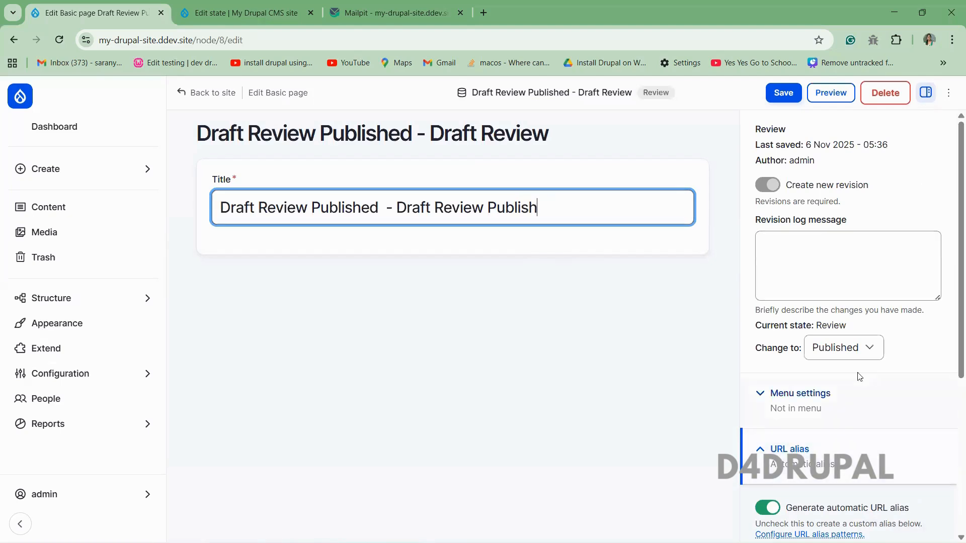
left_click(783, 93)
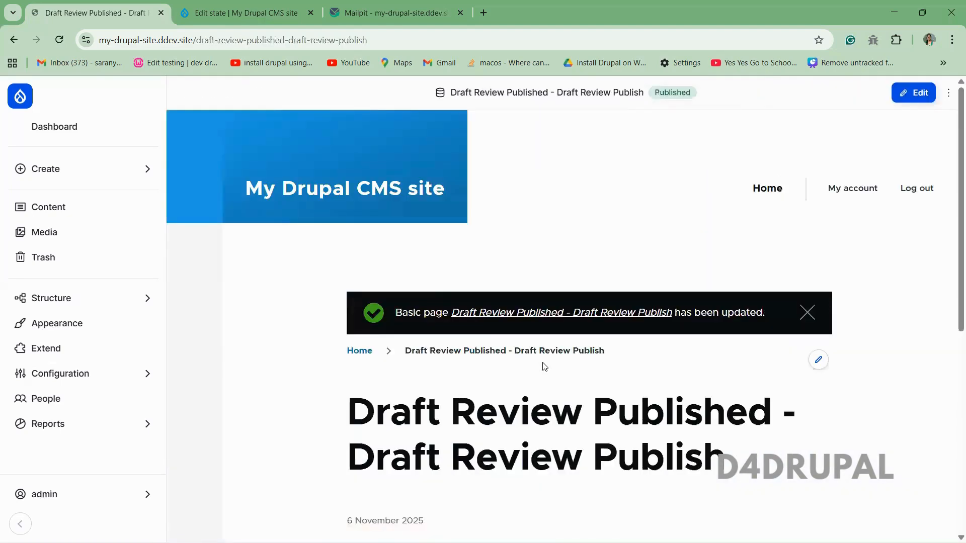
Reload the page in the incognito window to check the title shown to anonymous visitors, and return to the admin window
key("alt+Tab")
key("F5")
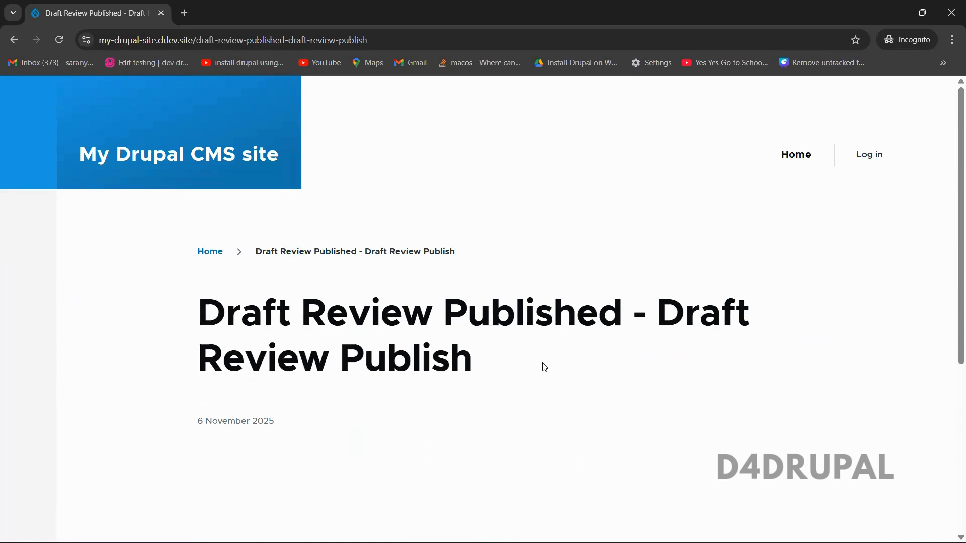
key("alt+Tab")
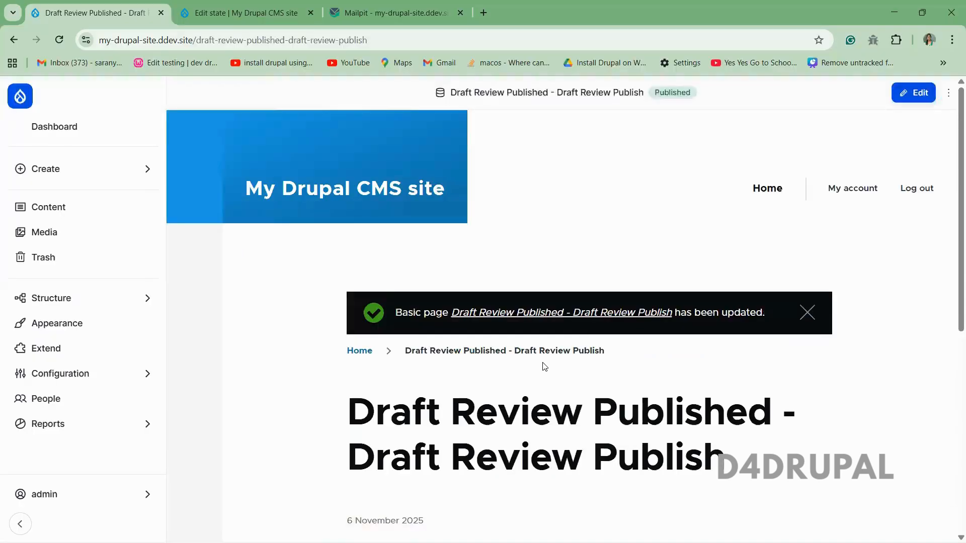
Open the published page's revisions and examine which revision is the current one
left_click(949, 98)
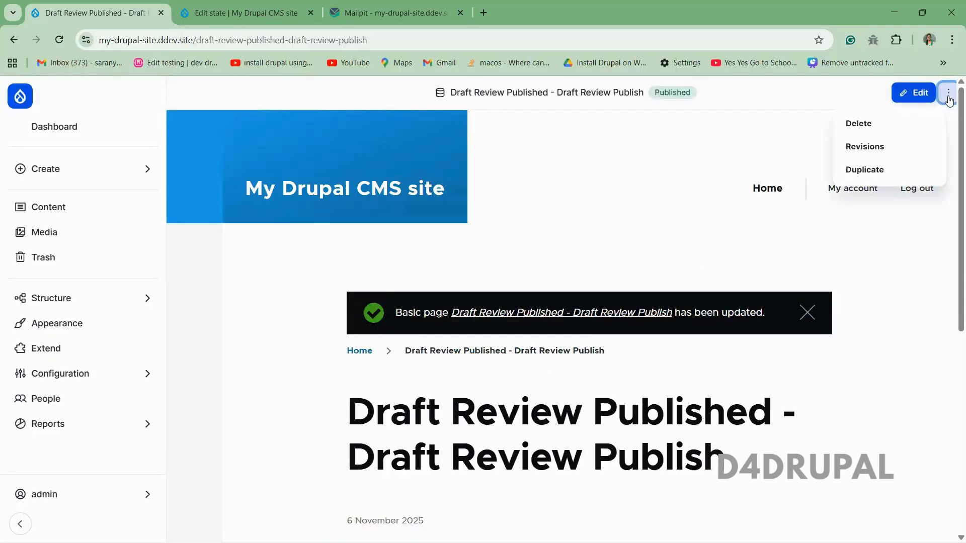
left_click(901, 152)
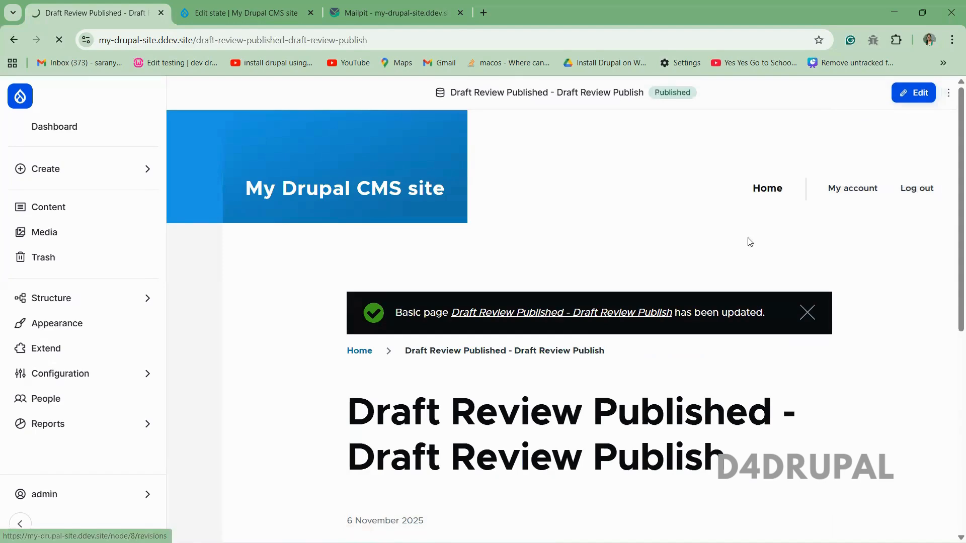
left_click_drag(748, 240, 660, 251)
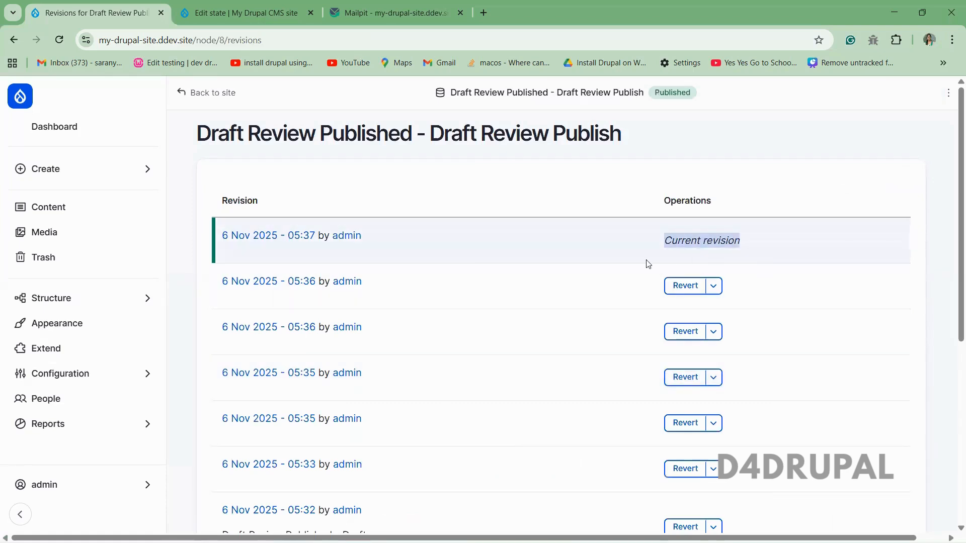
left_click(647, 264)
Review the Published and Default revision settings of the workflow's Published state, and go back to the Basic page workflow
left_click(221, 7)
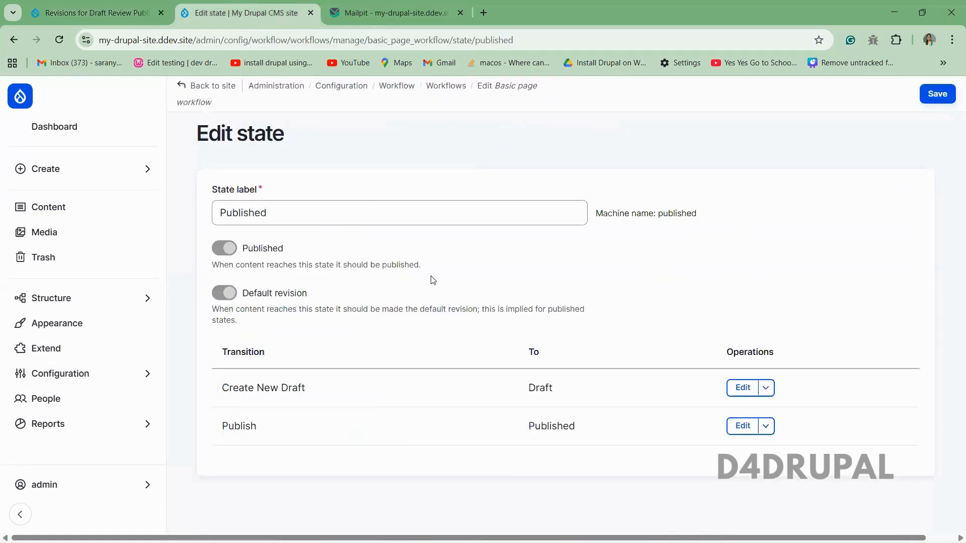
left_click_drag(309, 293, 244, 248)
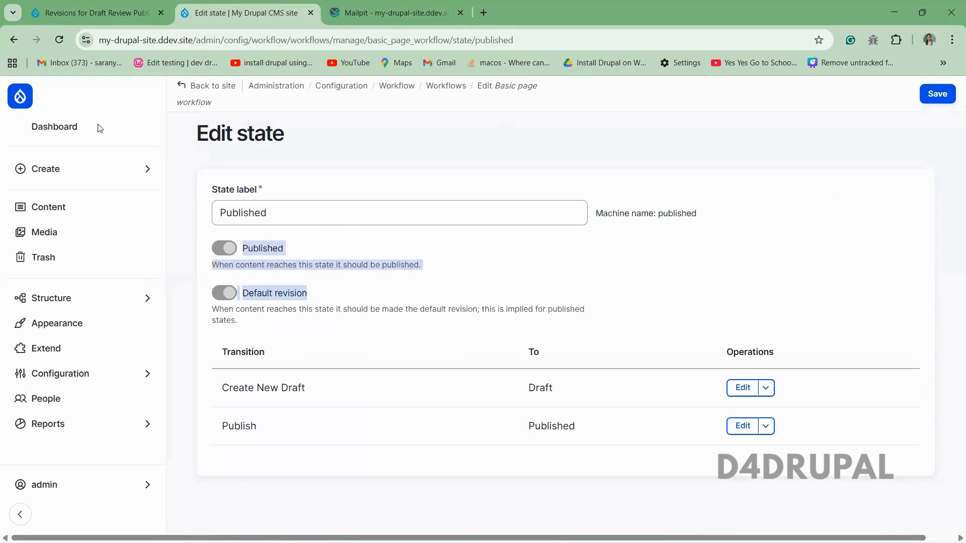
left_click(13, 40)
Look through the page's revision list again and open the site's content list
left_click(134, 5)
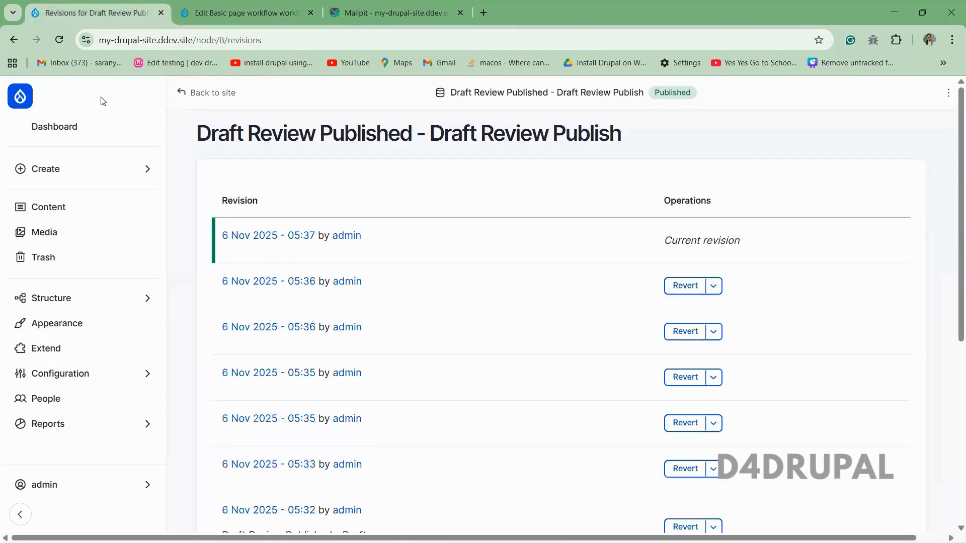
scroll(505, 256, "down", 1)
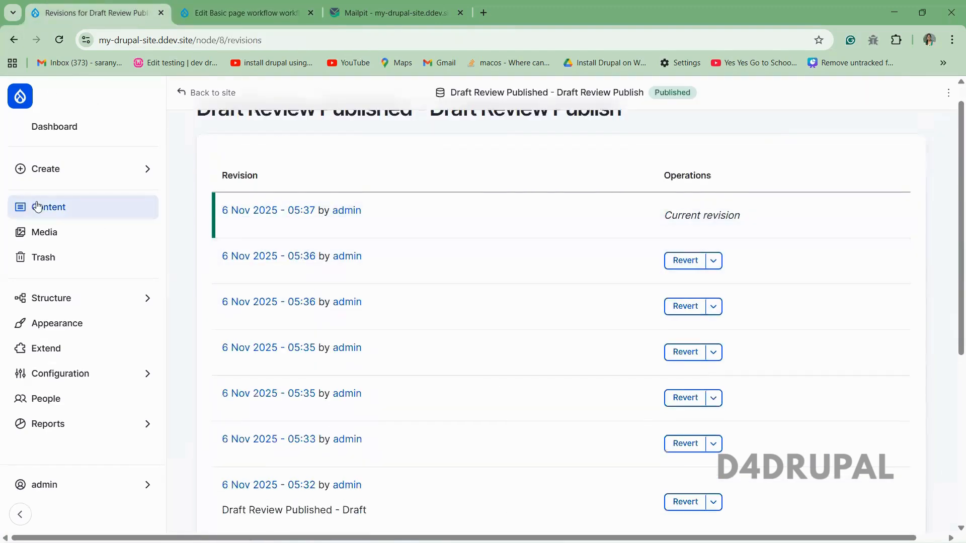
left_click(31, 203)
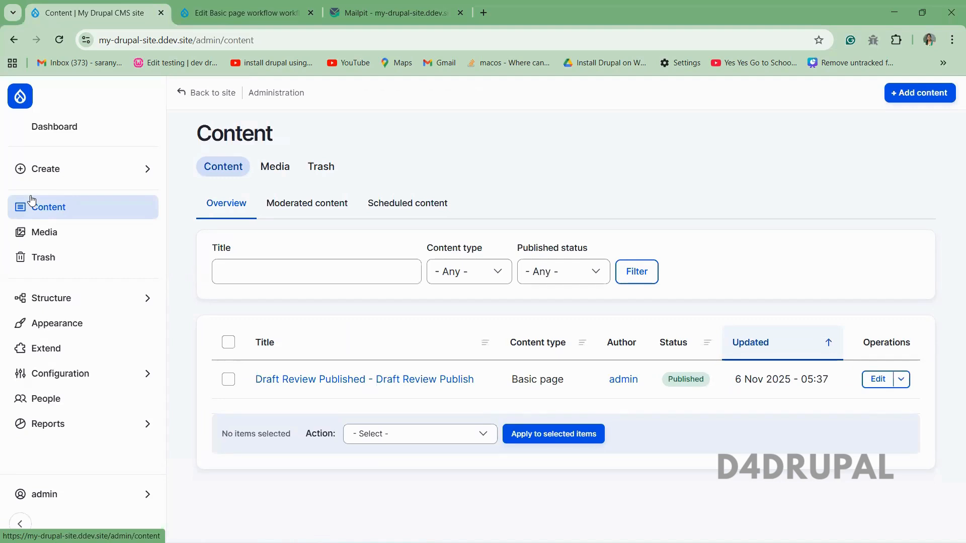
Inspect the Mailpit inbox and its address with port 8026, comparing it with the site's content list
left_click(344, 5)
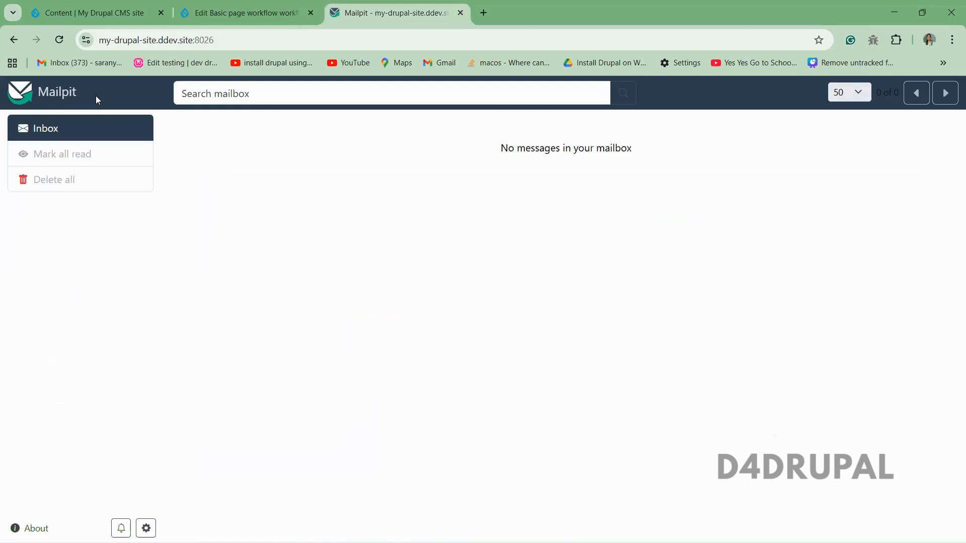
double_click(193, 39)
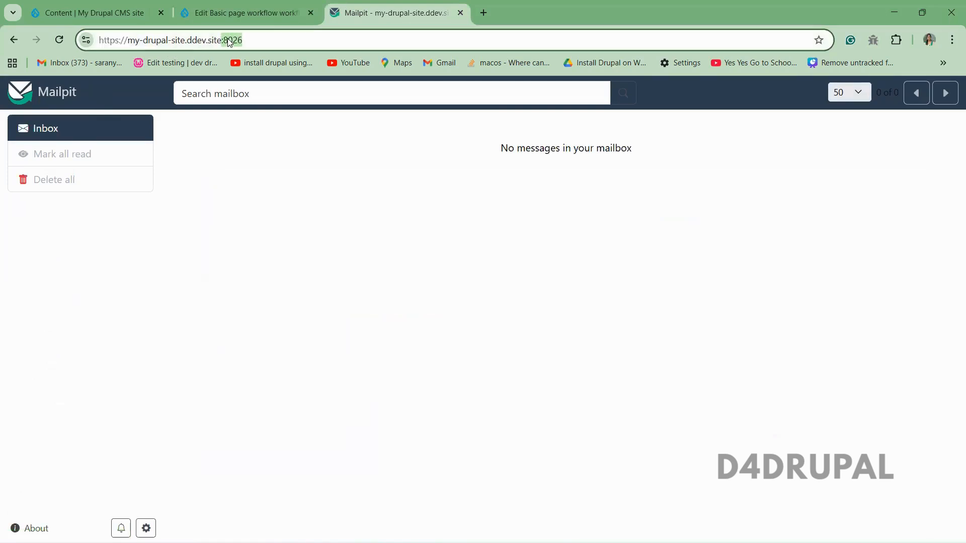
left_click(206, 154)
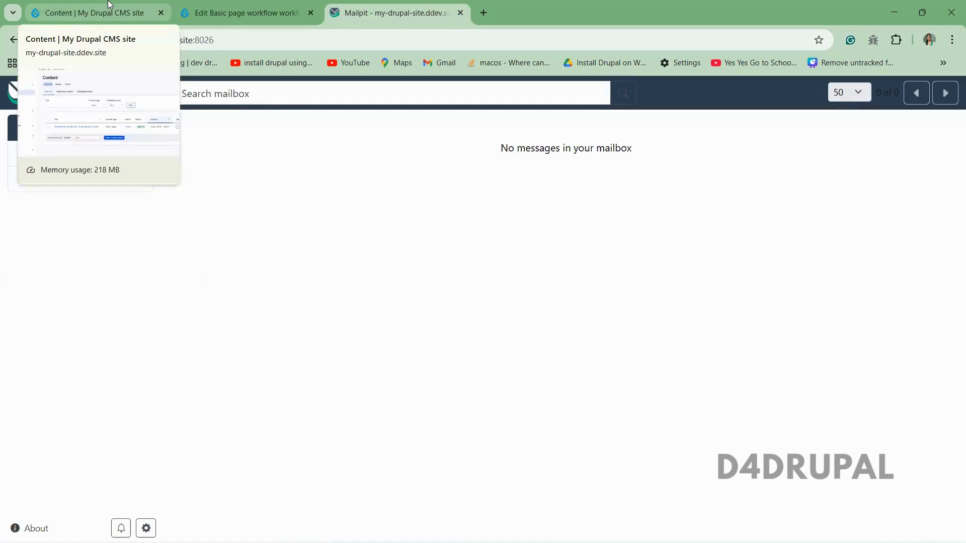
left_click(69, 16)
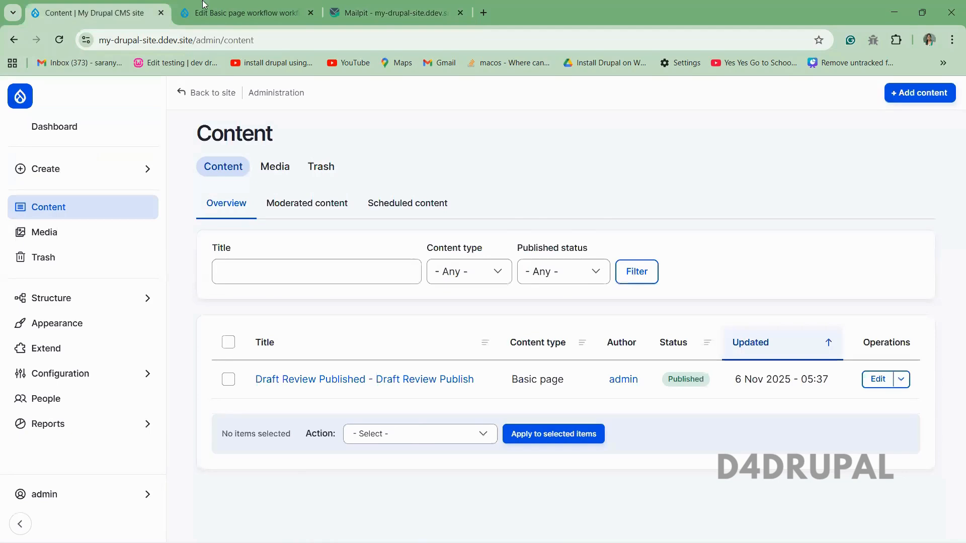
left_click(338, 5)
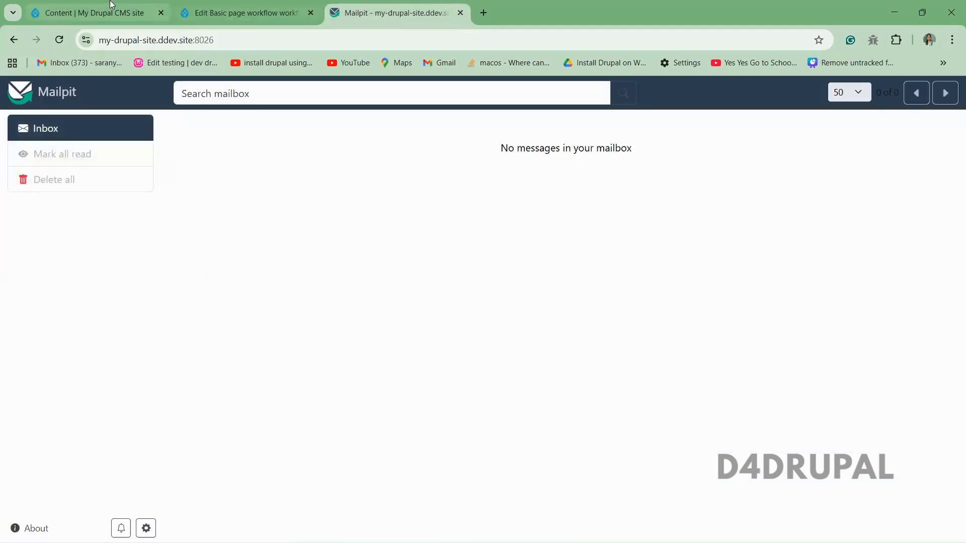
mouse_move(108, 5)
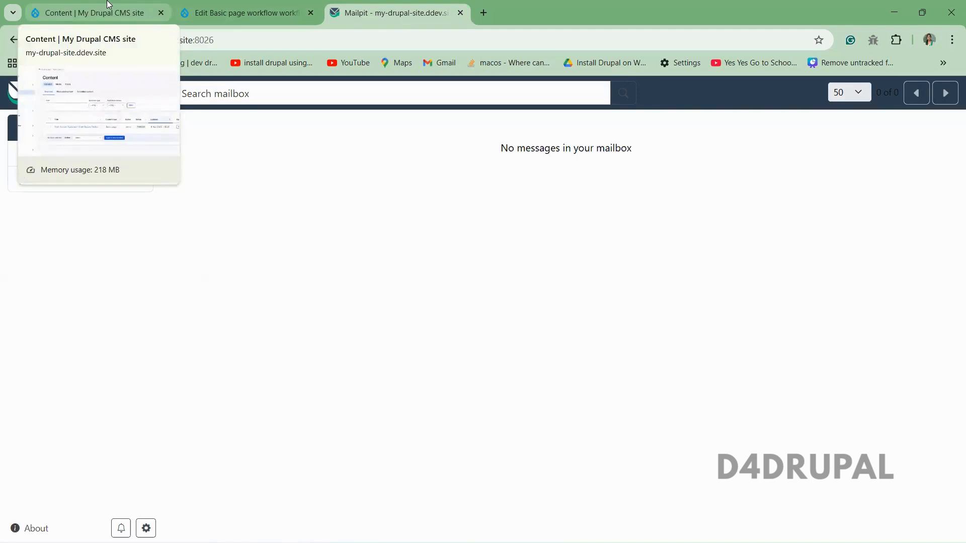
left_click(108, 4)
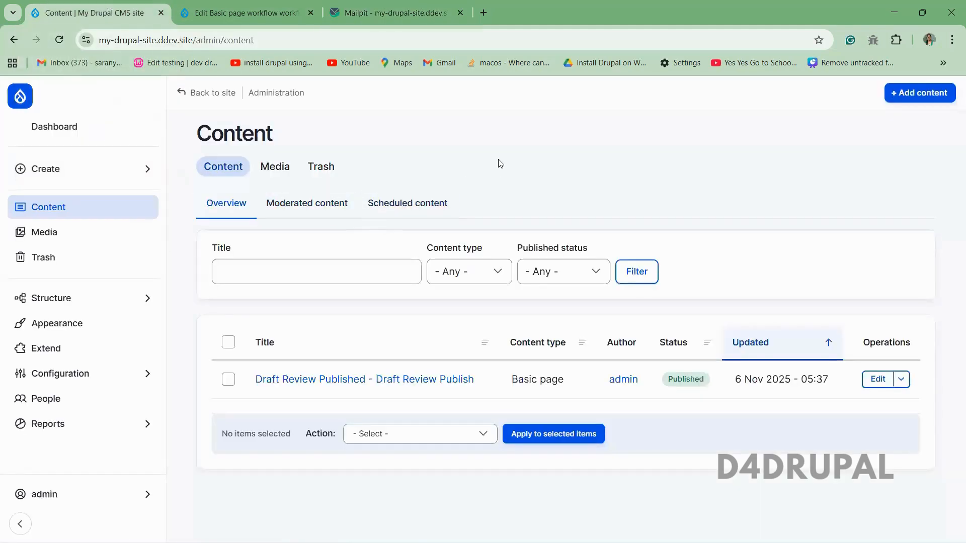
Open the Content Moderation Notifications page in the site's workflow configuration
left_click(139, 372)
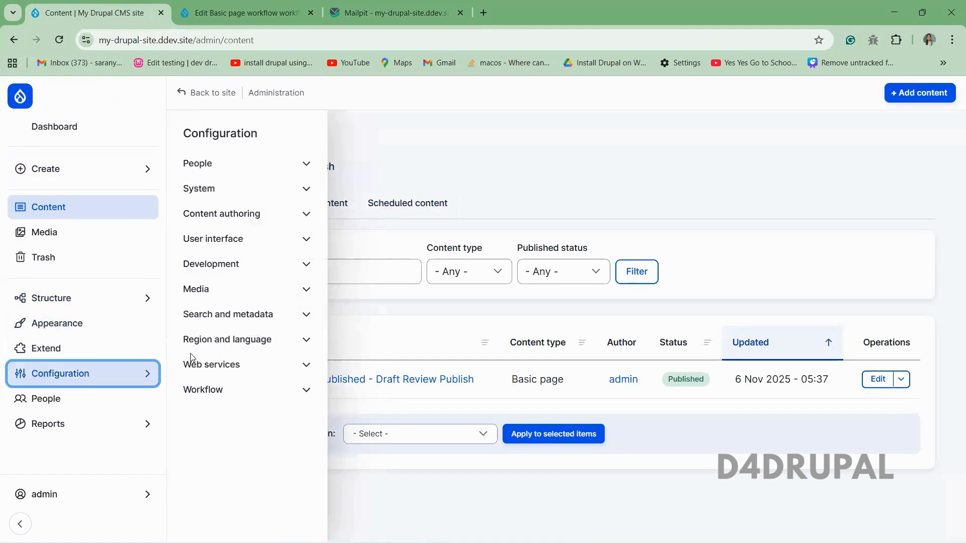
left_click(240, 392)
left_click(240, 471)
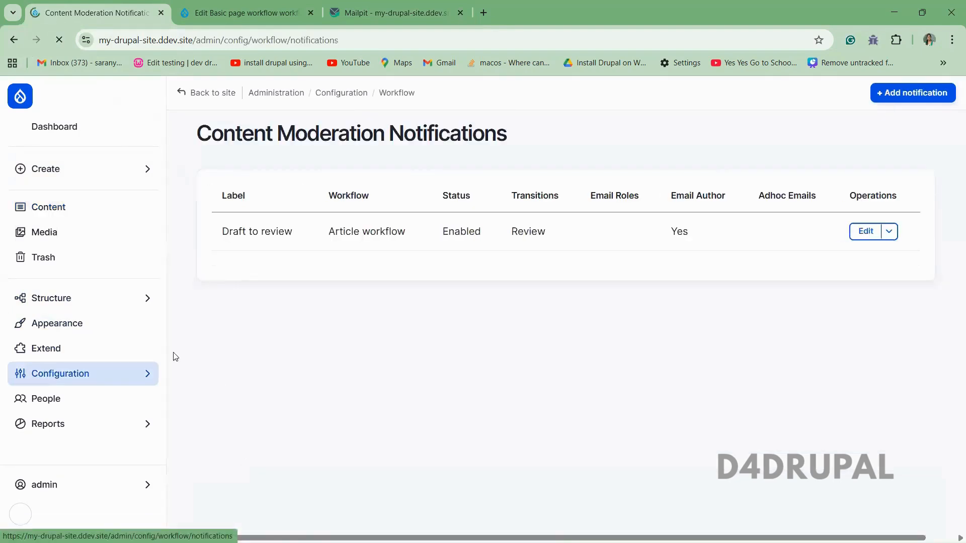
Open the Extend page in a new tab and search the browsable modules for "content moderation notifications"
right_click(58, 341)
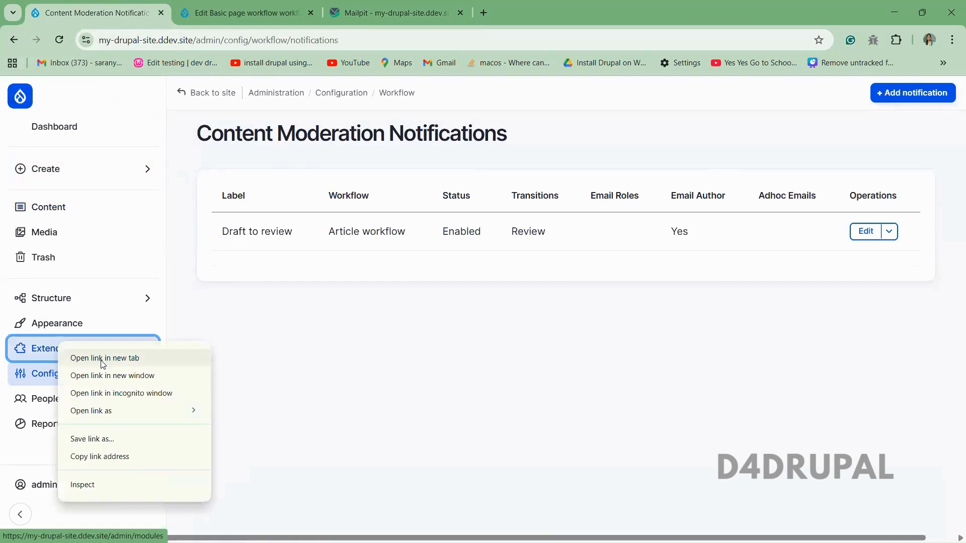
left_click(103, 359)
left_click(243, 9)
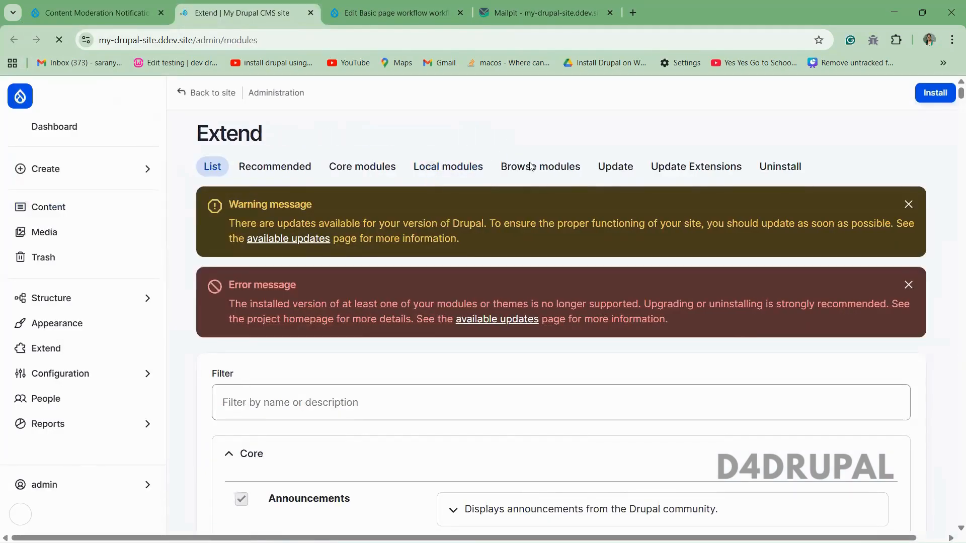
left_click(531, 167)
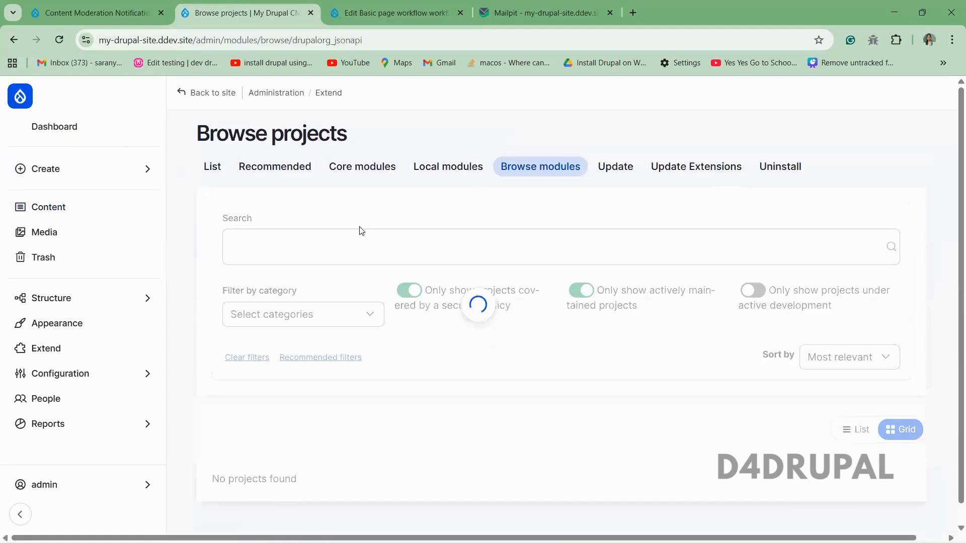
left_click(300, 245)
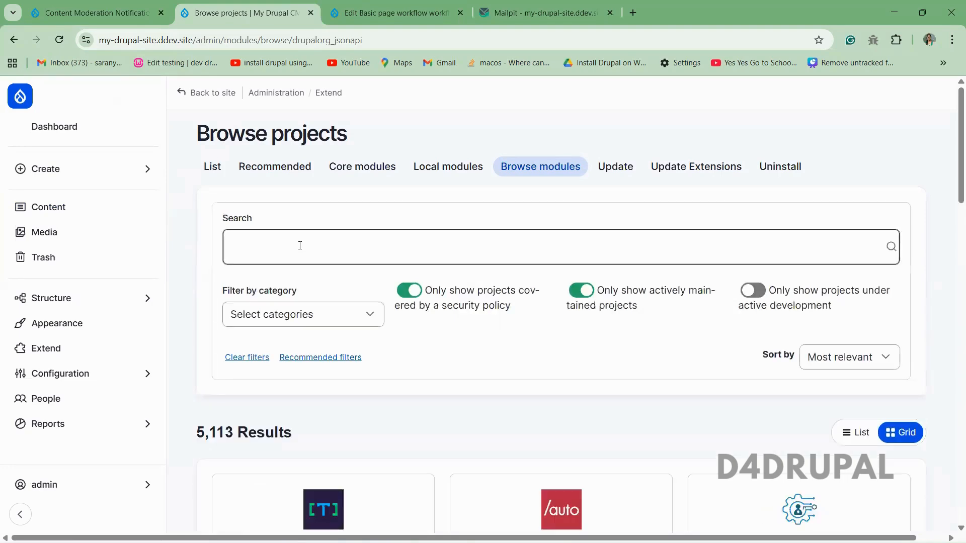
type("content")
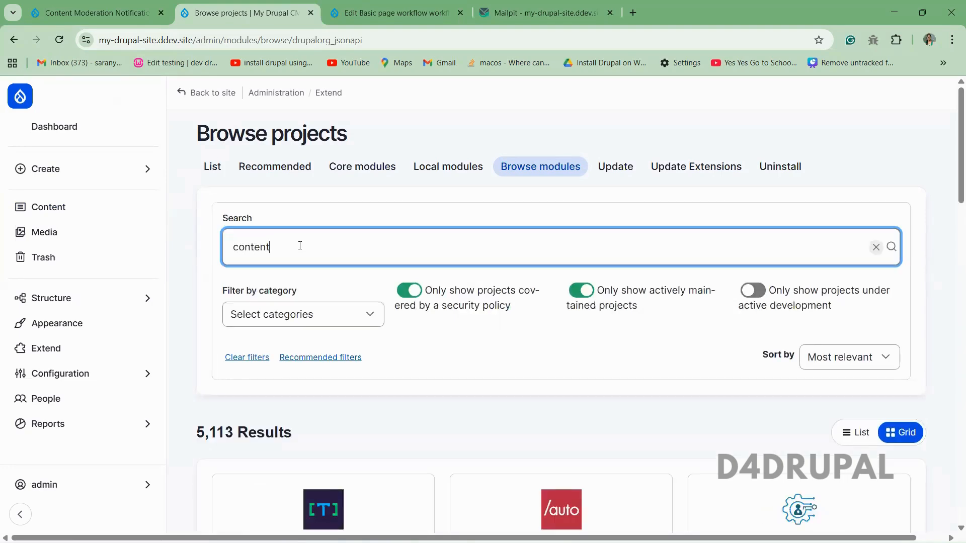
type(" moderation notifications")
key("Return")
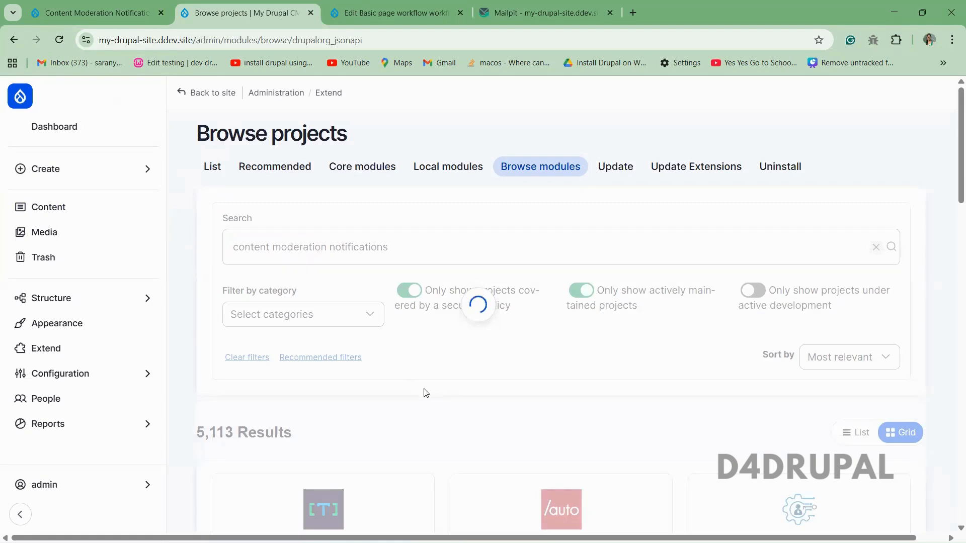
Examine the description and installation status of the Content Moderation Notifications module in the search results
scroll(425, 393, "down", 5)
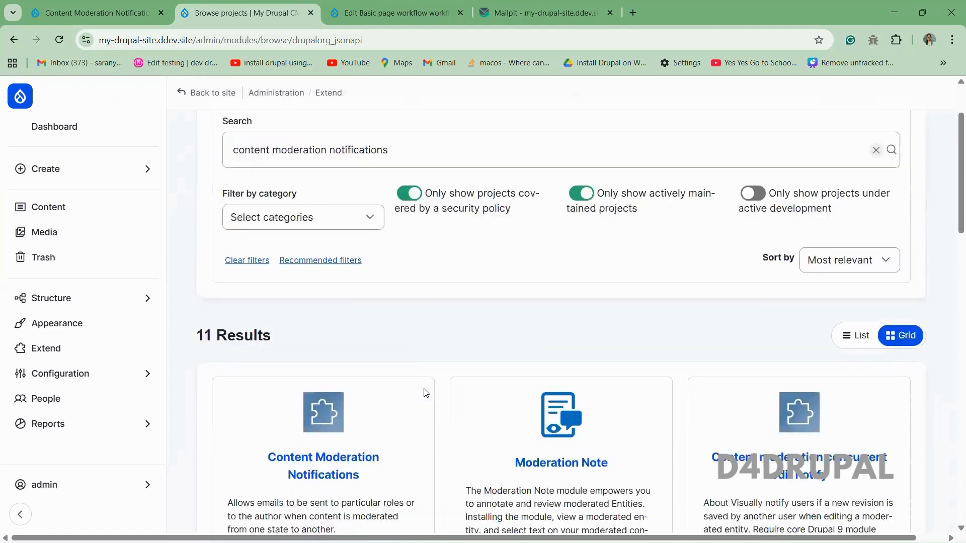
left_click_drag(355, 410, 209, 328)
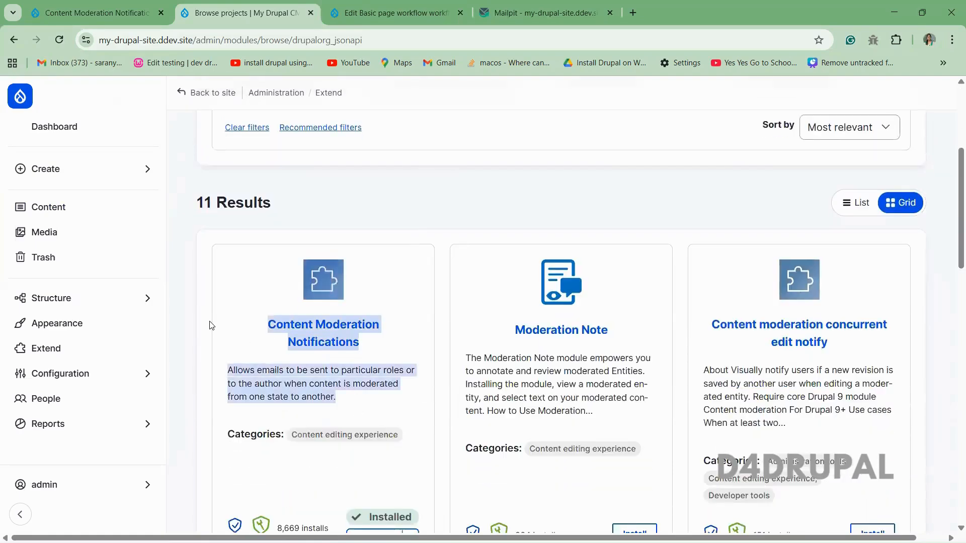
left_click(383, 444)
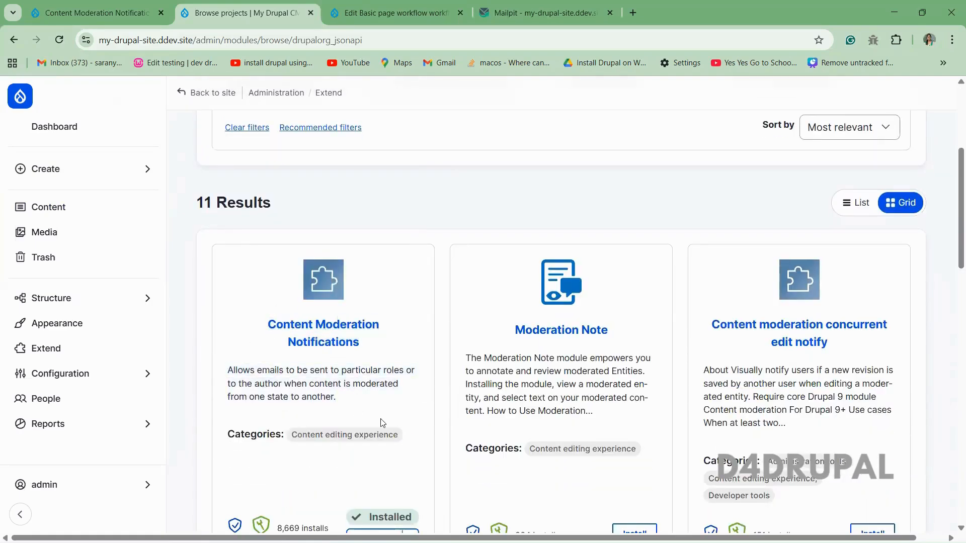
scroll(380, 423, "down", 2)
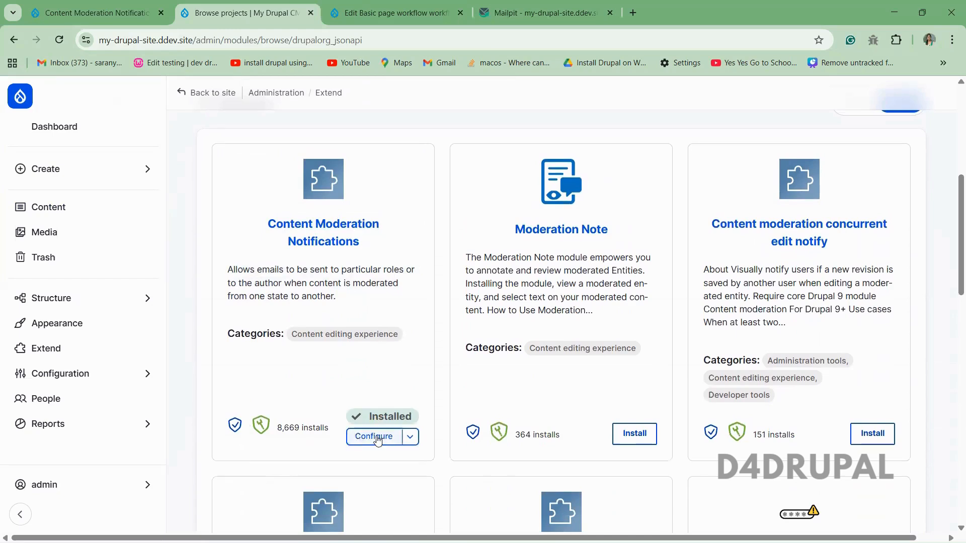
Start a new content moderation notification labelled "Draft to Review" for the Basic page workflow
left_click(95, 13)
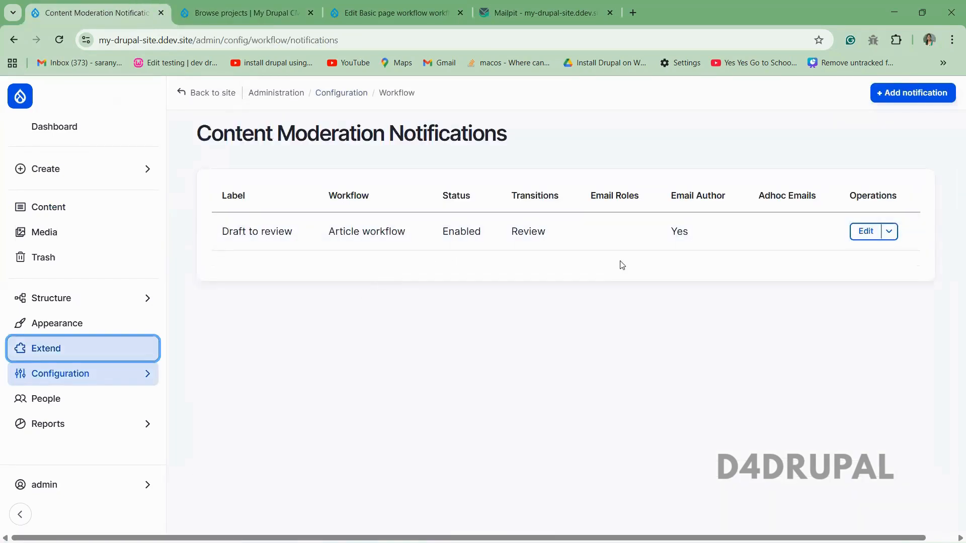
left_click(915, 93)
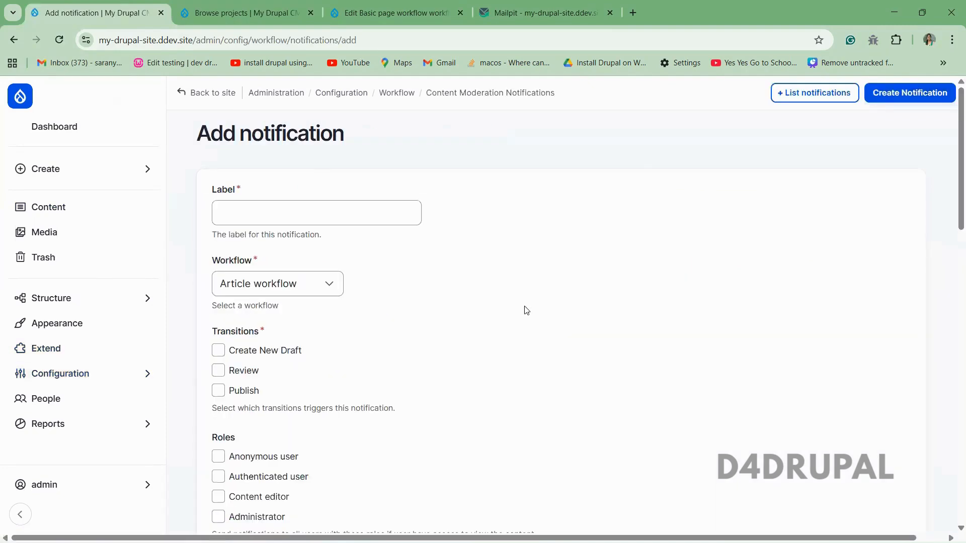
left_click(255, 223)
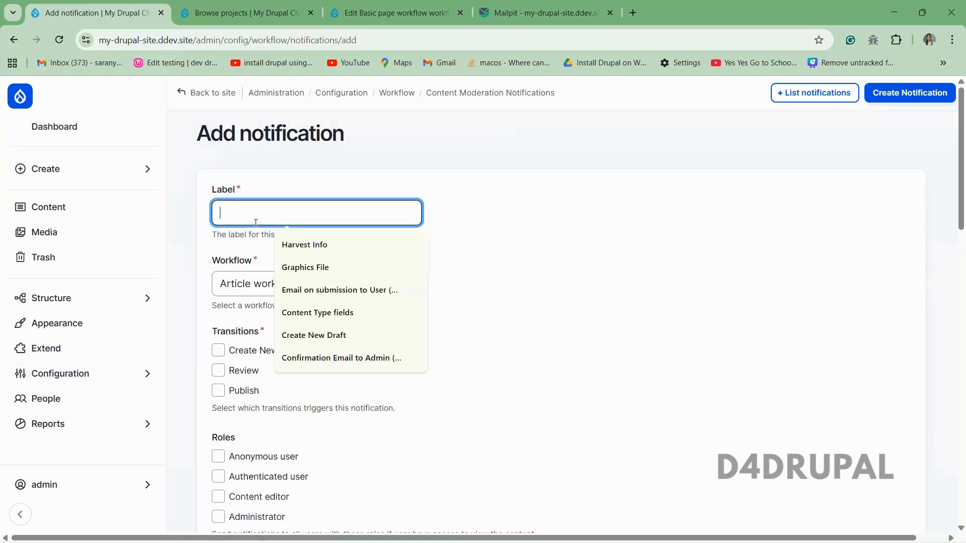
type("Draft")
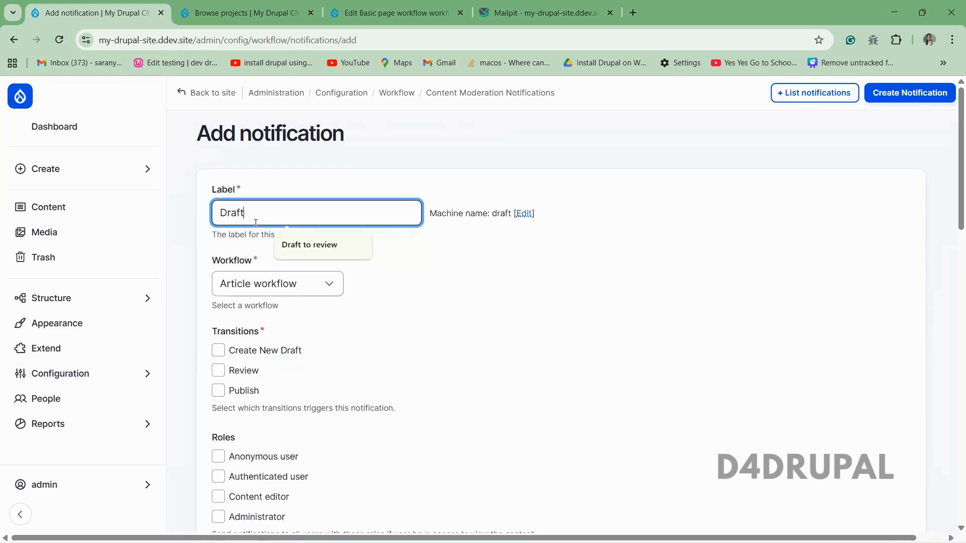
type(" to Review")
left_click(267, 283)
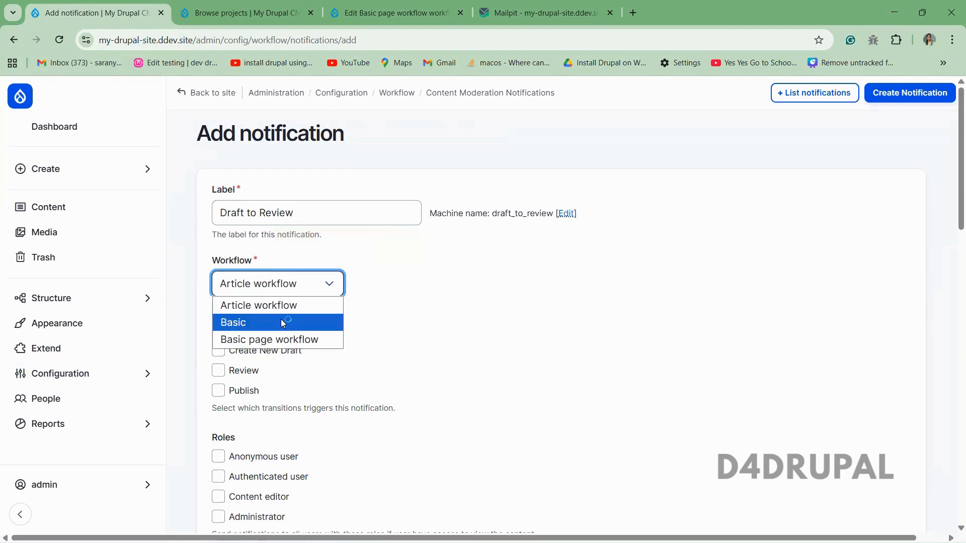
left_click(281, 340)
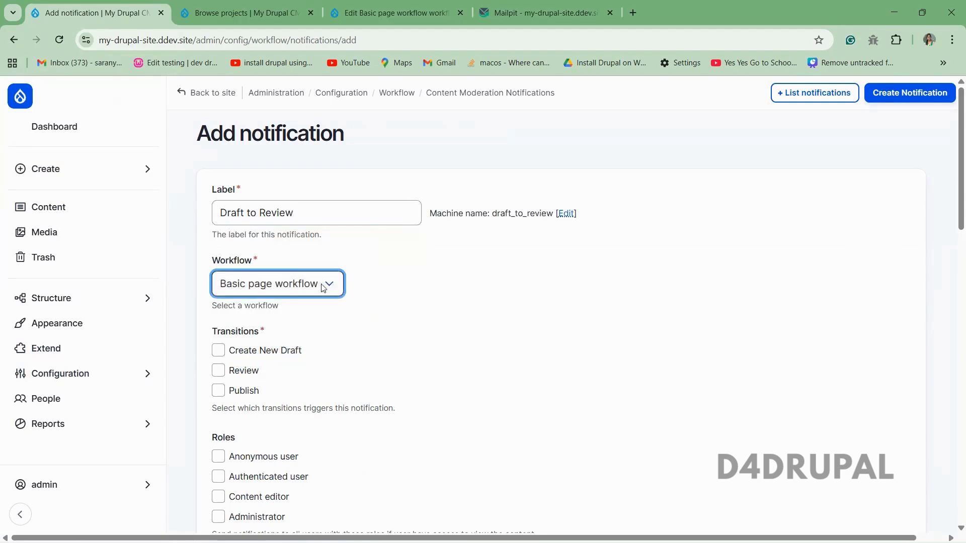
Set the Review transition as the trigger for the notification
scroll(284, 384, "down", 1)
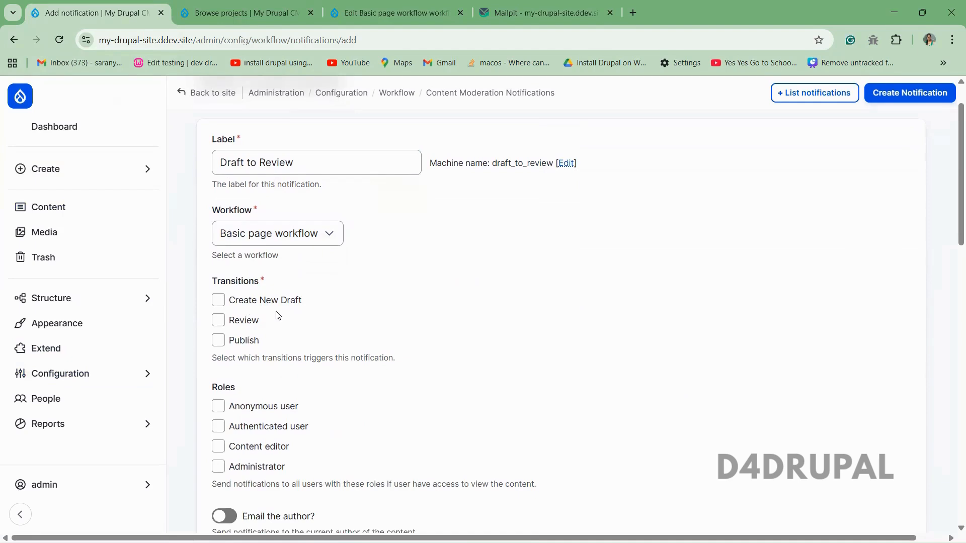
double_click(289, 361)
double_click(326, 371)
left_click(252, 327)
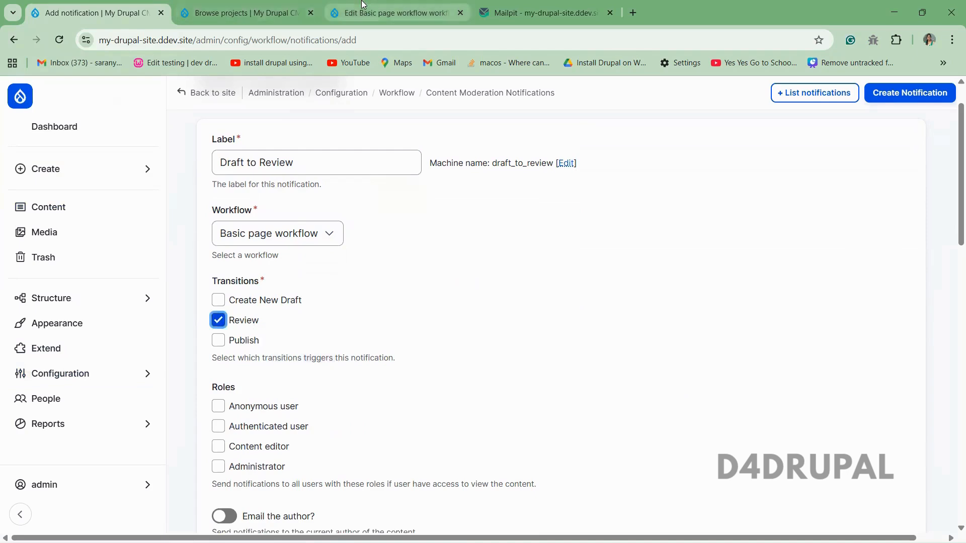
Open the Workflows list in a new tab and examine the transitions of the Basic page workflow
left_click(287, 7)
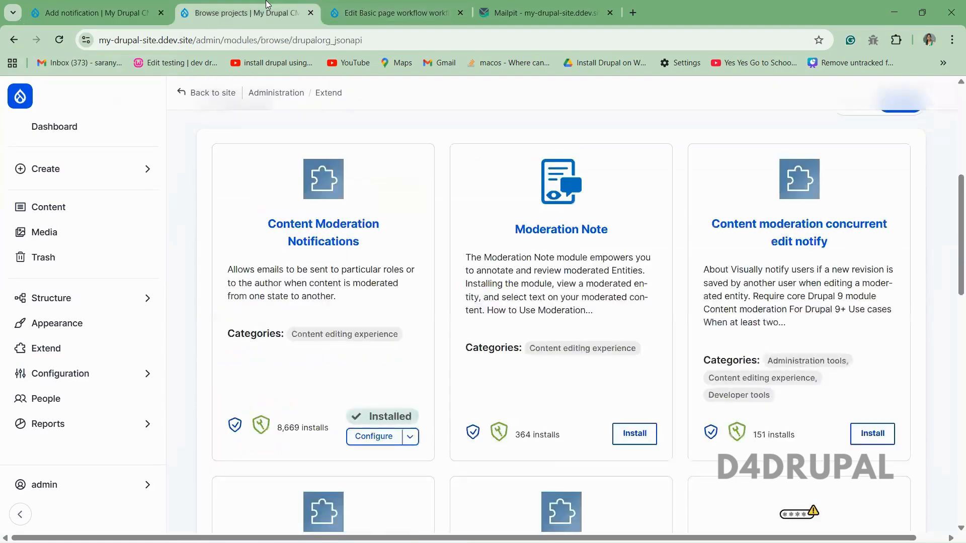
left_click(94, 7)
left_click(125, 372)
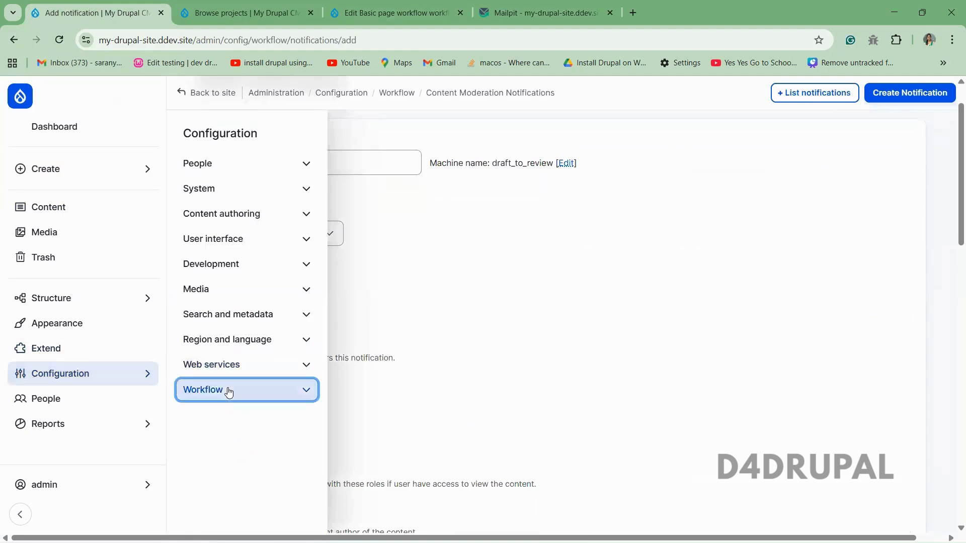
left_click(229, 391)
right_click(233, 436)
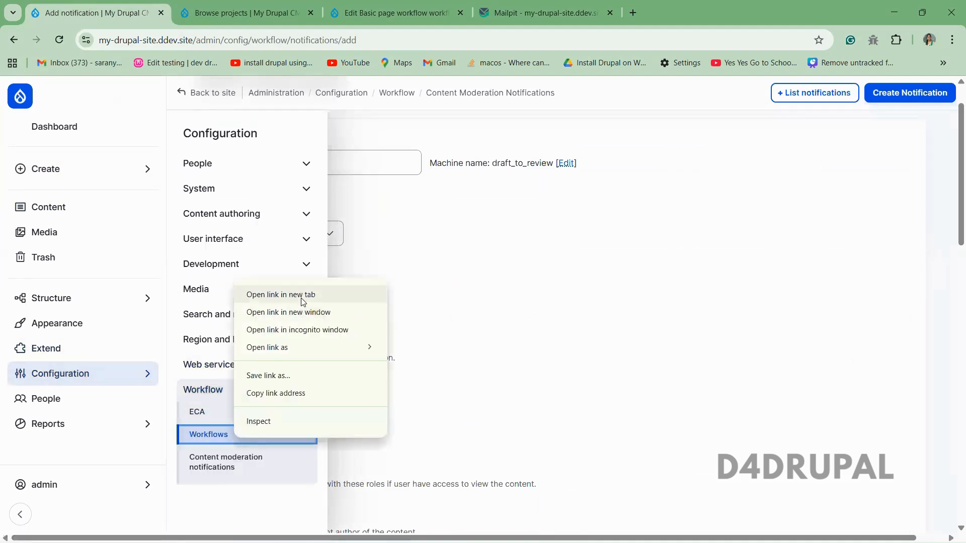
left_click(301, 295)
left_click(371, 7)
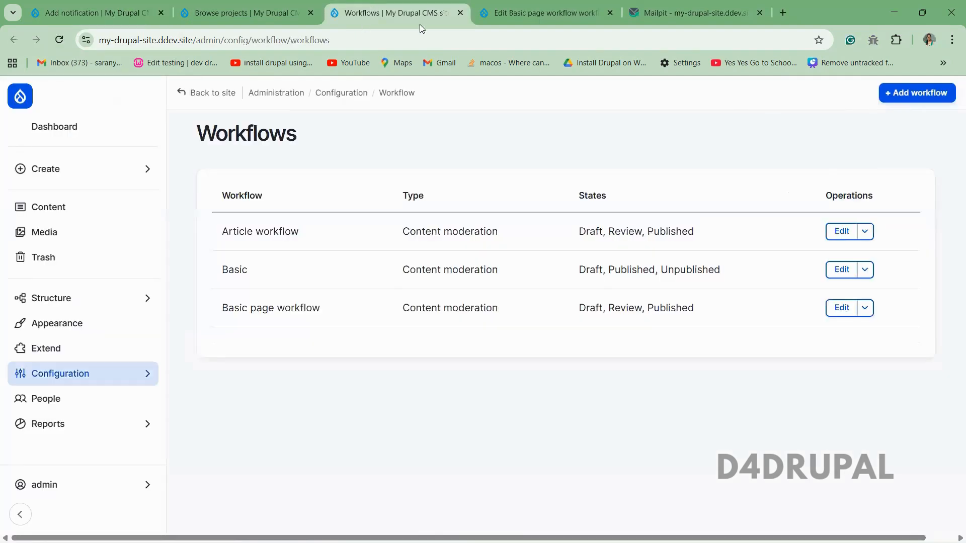
left_click(841, 308)
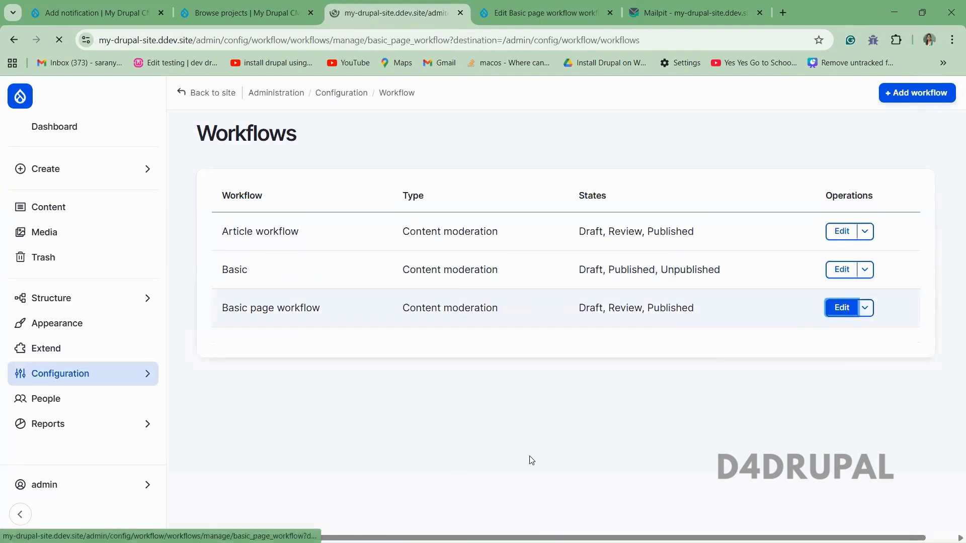
scroll(421, 424, "down", 5)
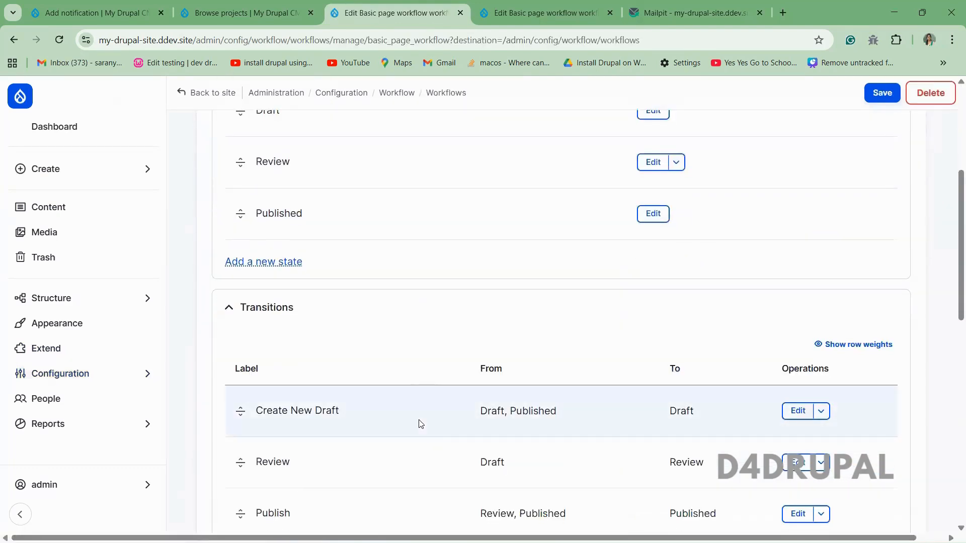
Return to the new notification form and enable emailing the content's author
left_click(91, 13)
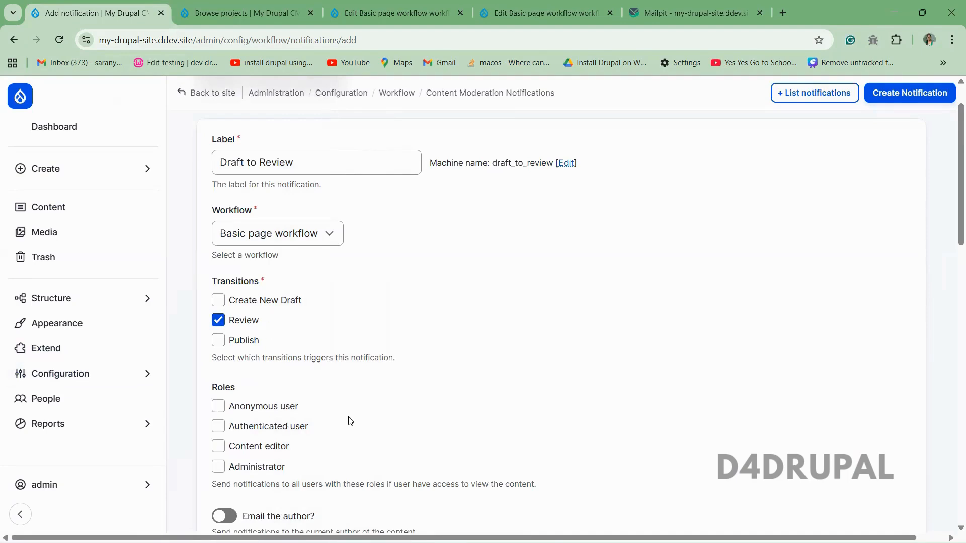
scroll(351, 421, "down", 4)
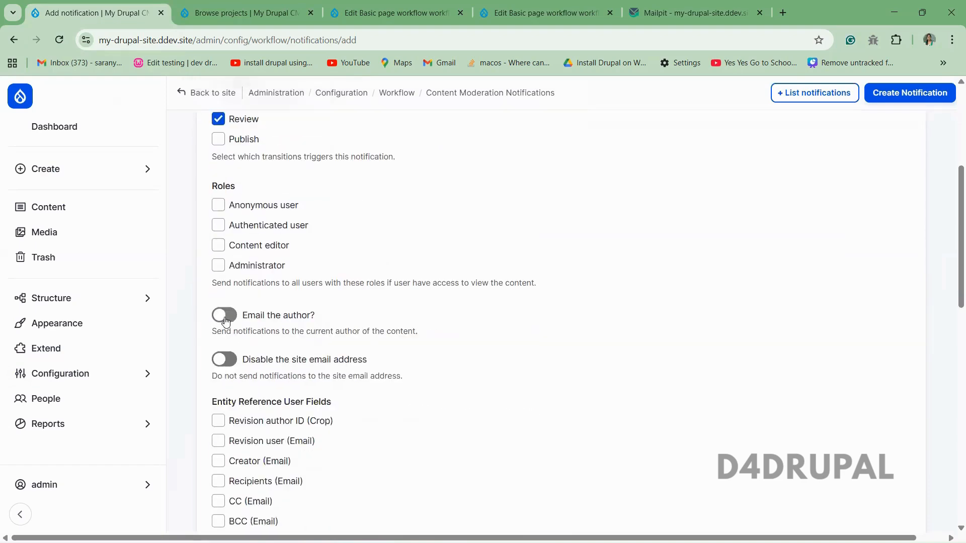
left_click(225, 318)
left_click_drag(303, 272, 231, 227)
left_click(417, 301)
Examine the site email address option, the entity reference user fields and the adhoc email addresses setting
scroll(417, 301, "down", 3)
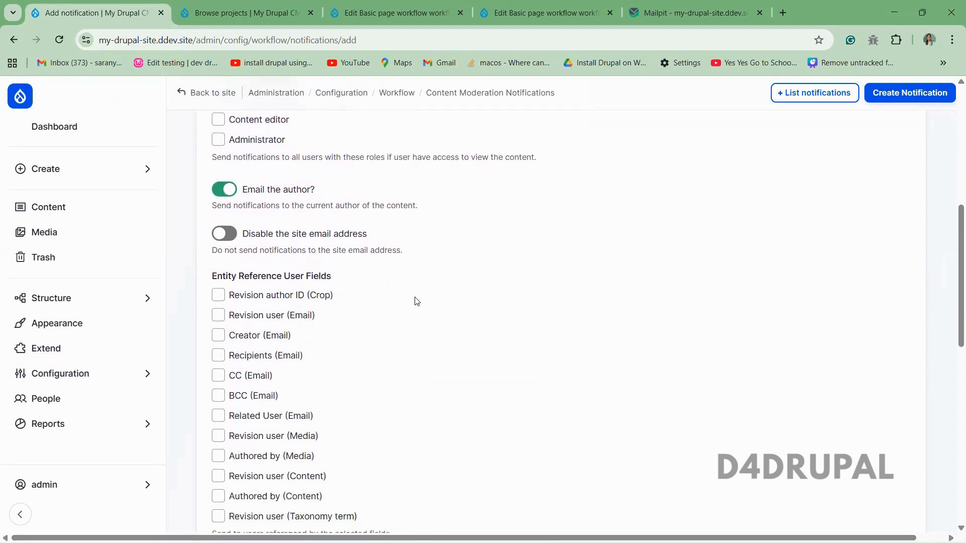
scroll(417, 302, "down", 1)
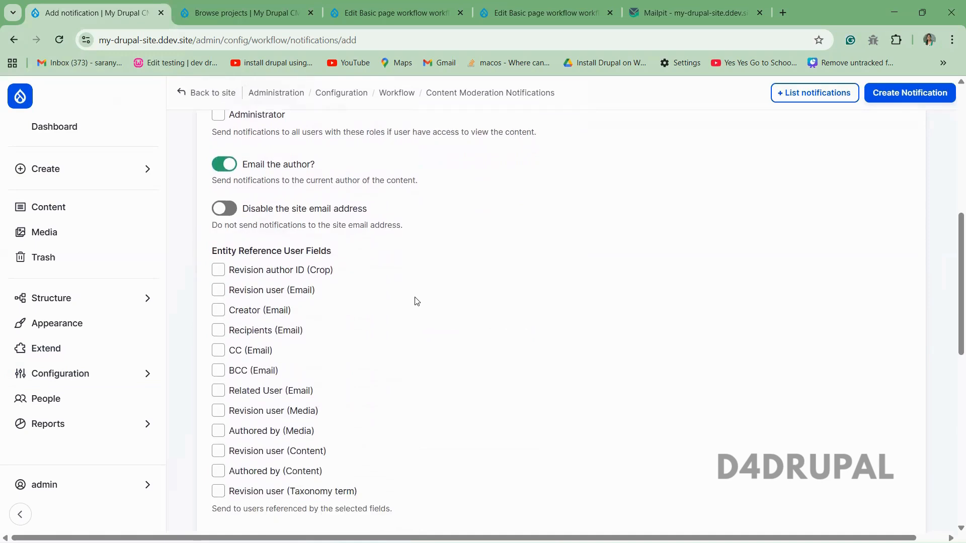
left_click_drag(306, 209, 412, 203)
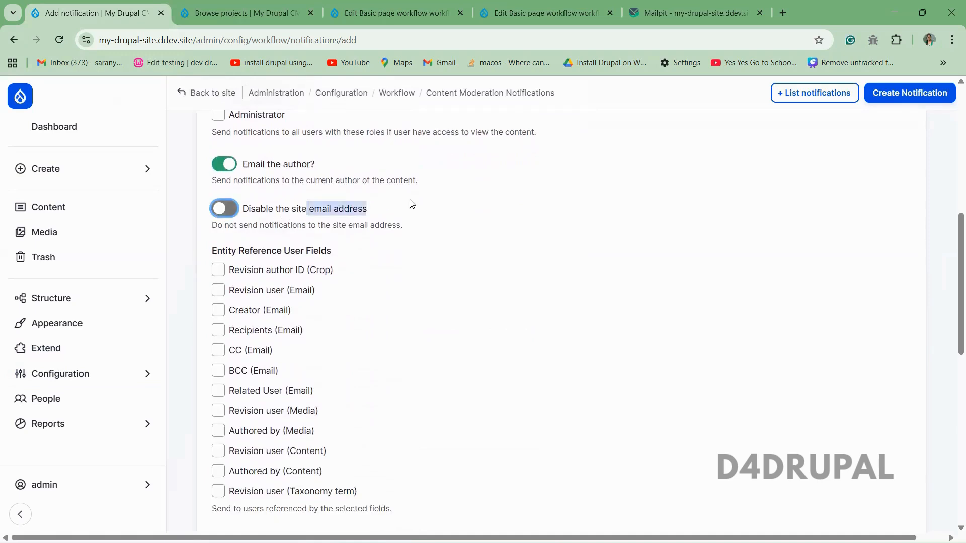
left_click(412, 203)
scroll(354, 307, "down", 4)
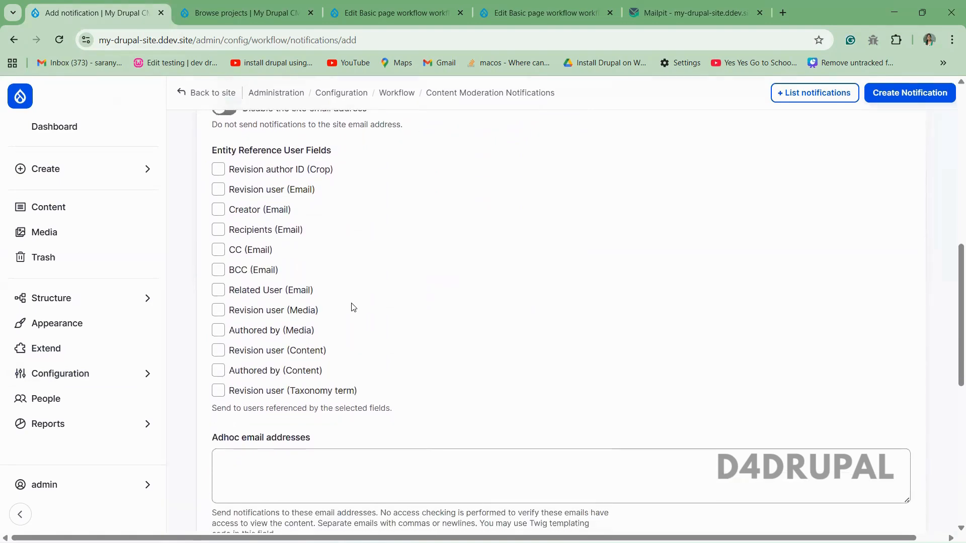
scroll(353, 307, "down", 2)
left_click_drag(369, 345, 262, 151)
left_click(371, 330)
scroll(371, 331, "down", 5)
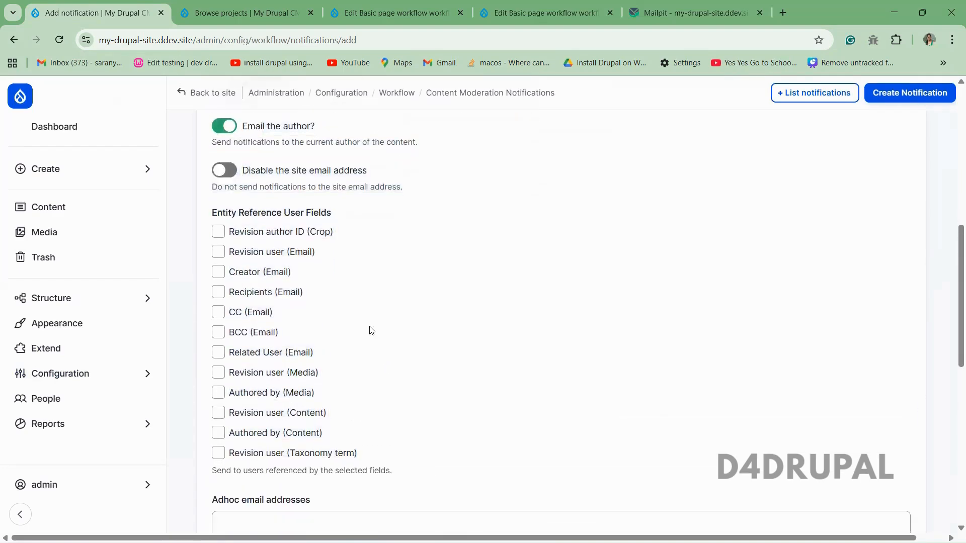
scroll(370, 330, "down", 5)
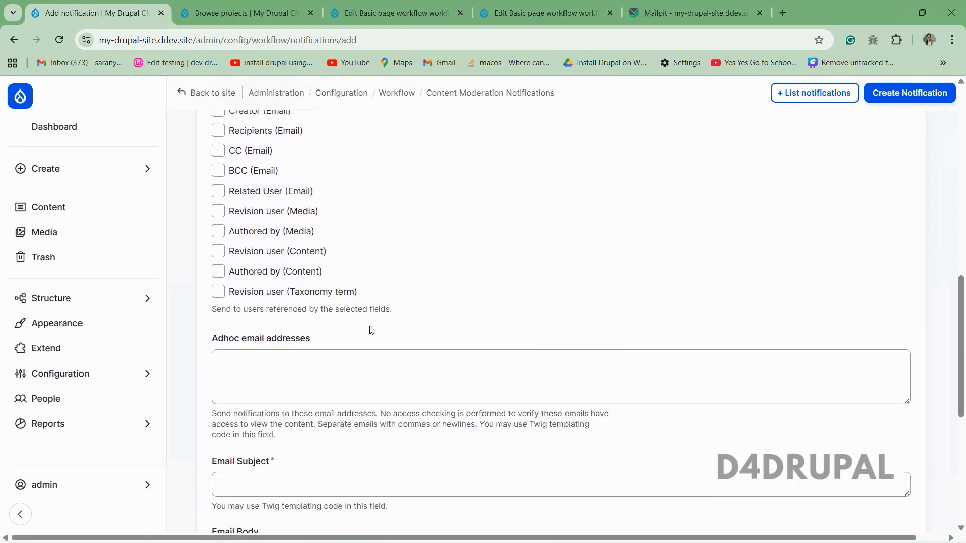
Enter "Draft to review" as the notification's email subject
left_click(371, 326)
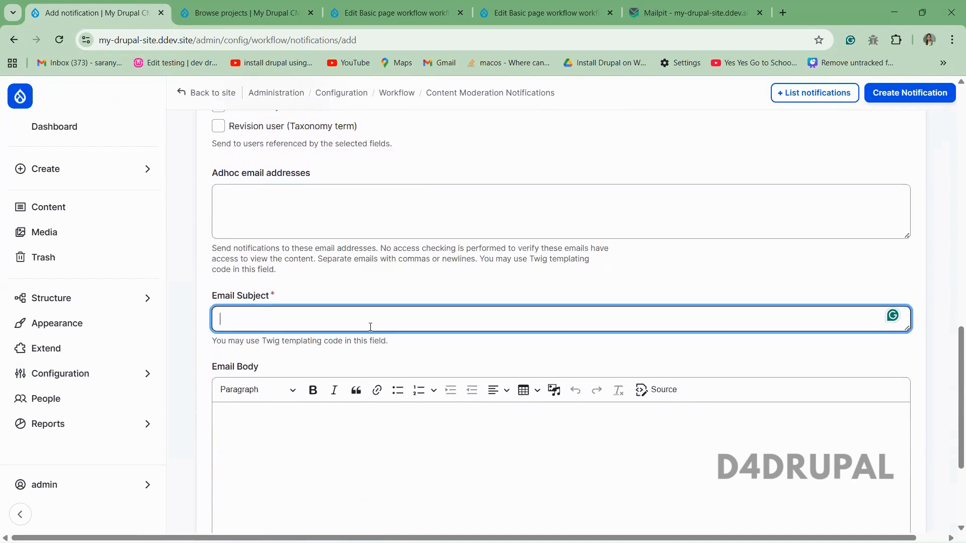
type("Draft tpo review")
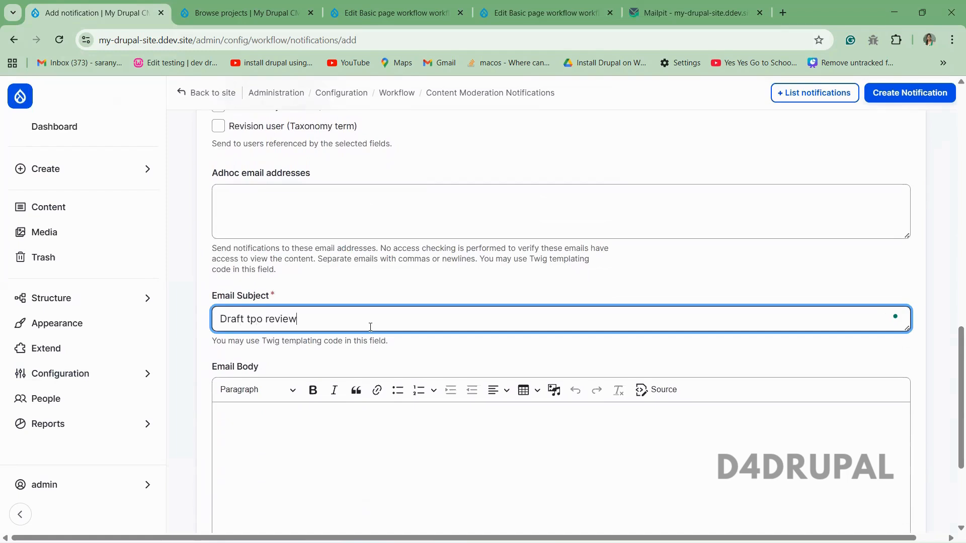
key("Left")
key("BackSpace")
Copy the email subject text into the notification's email body
key("ctrl+a")
key("ctrl+c")
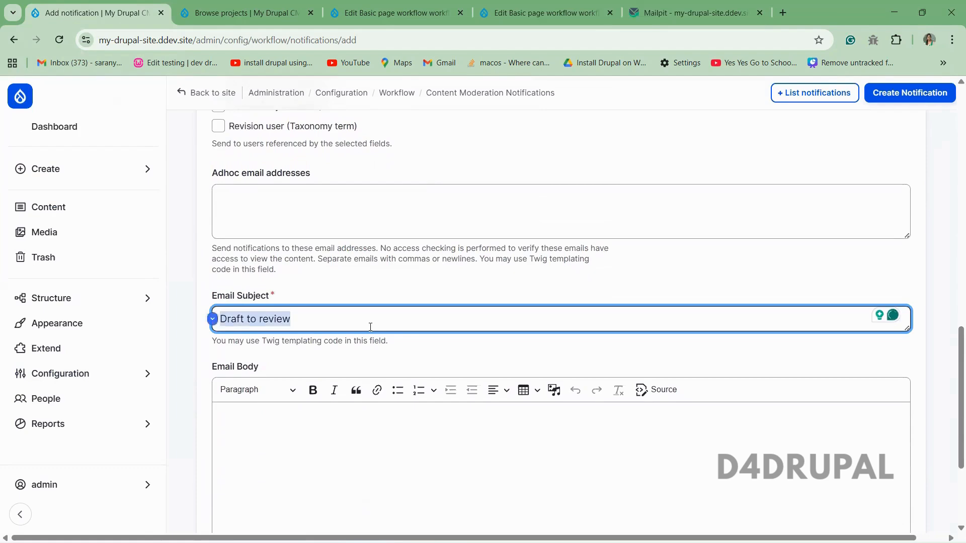
key("Tab")
key("Tab")
left_click(368, 327)
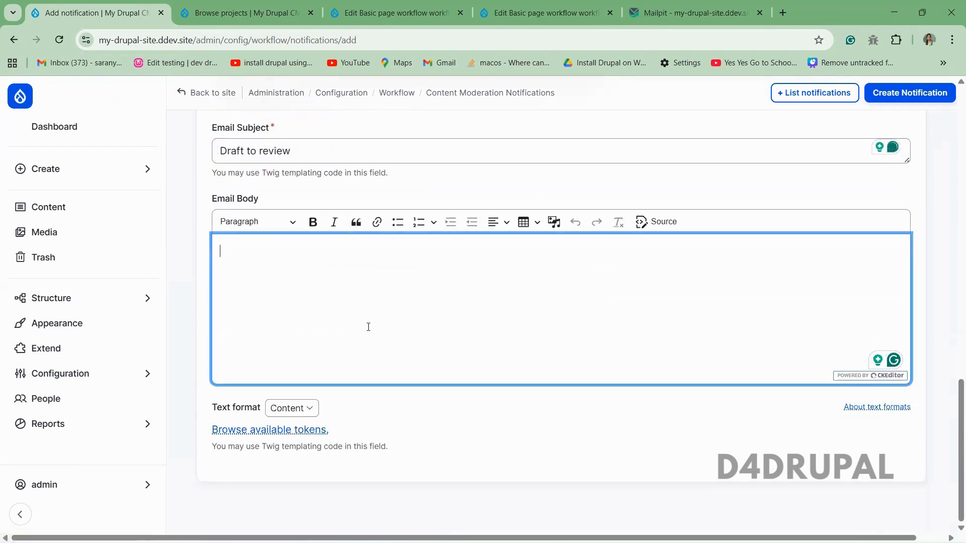
key("ctrl+v")
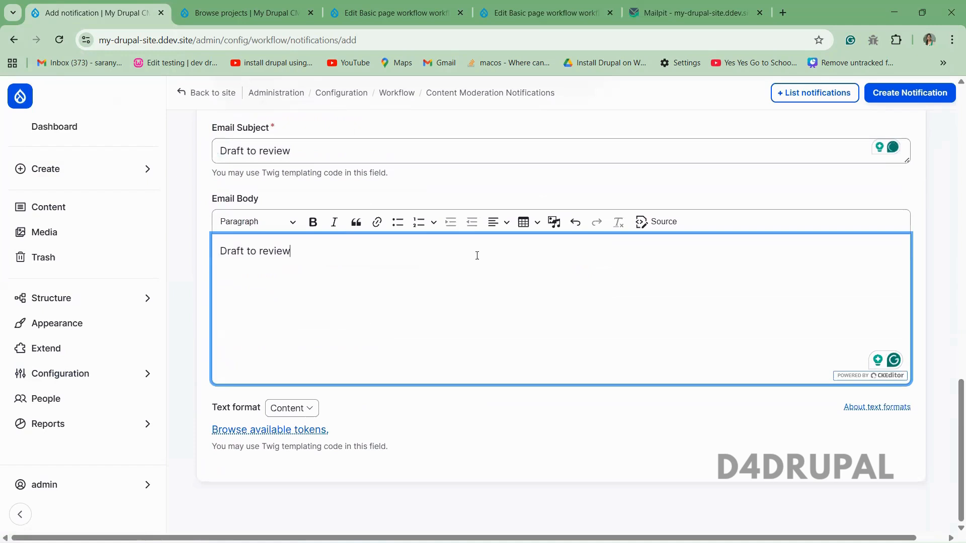
Submit the notification, make its machine name unique as draft_to_review1, and create it
left_click(929, 95)
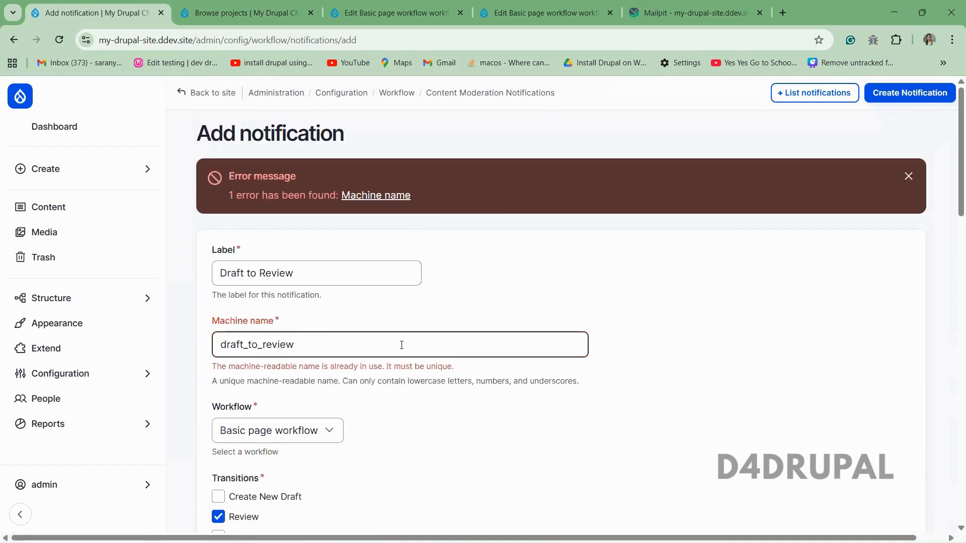
left_click(401, 345)
type("_")
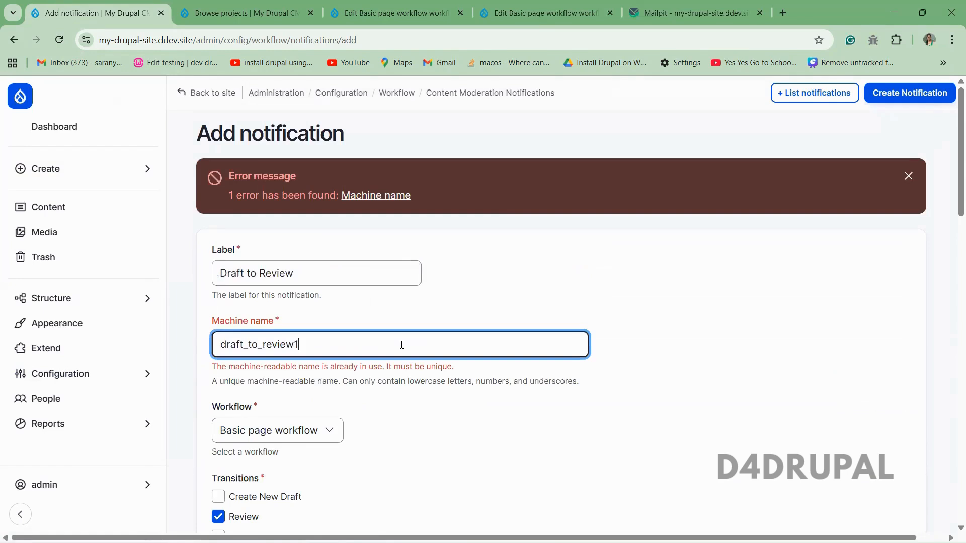
left_click(909, 93)
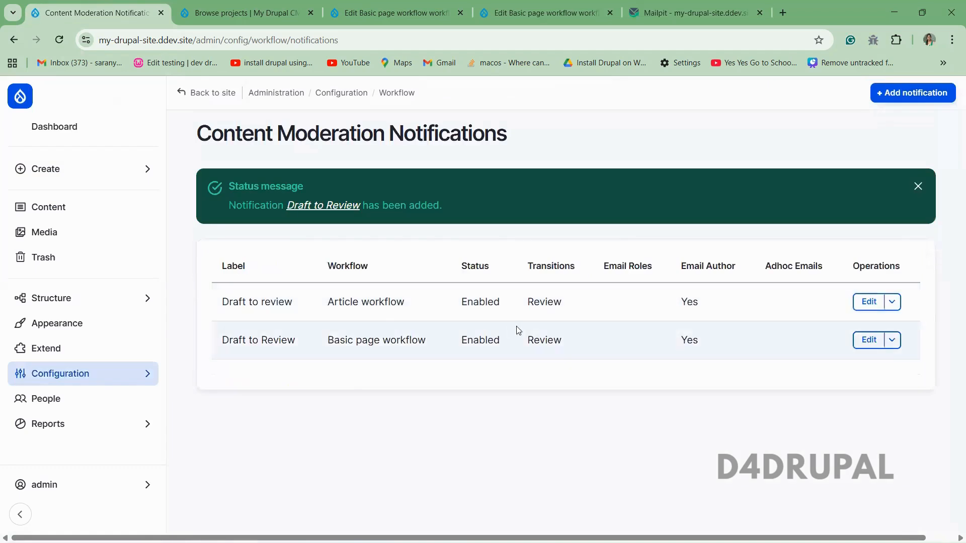
left_click_drag(349, 341, 458, 338)
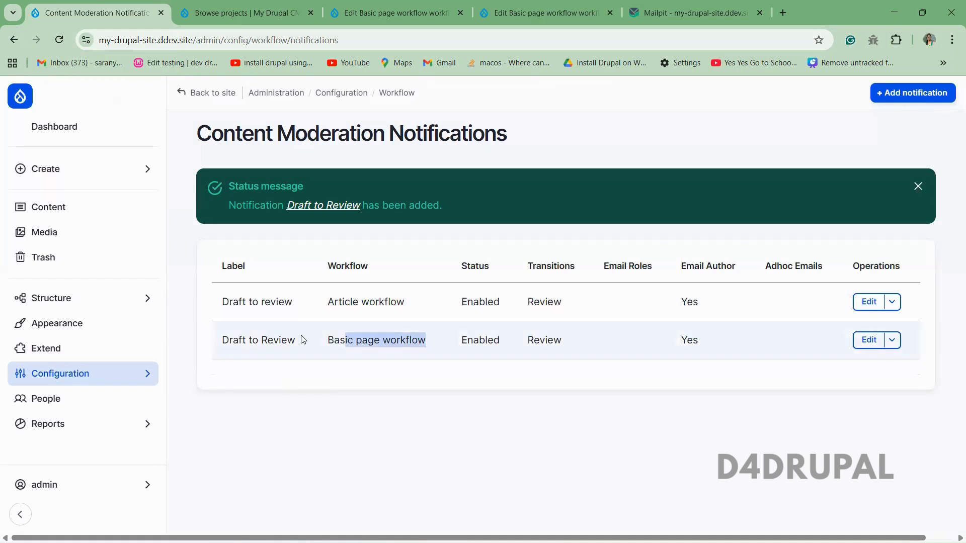
left_click_drag(308, 339, 223, 340)
left_click(272, 366)
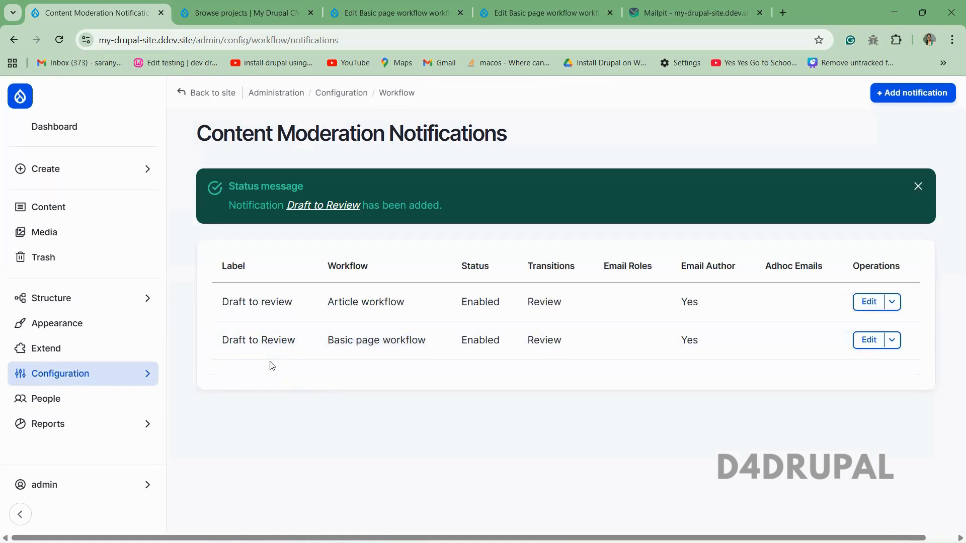
Open the basic page "Draft Review Published - Draft Review Publish" for editing from the content list, using the workflow's browser tab
left_click(394, 19)
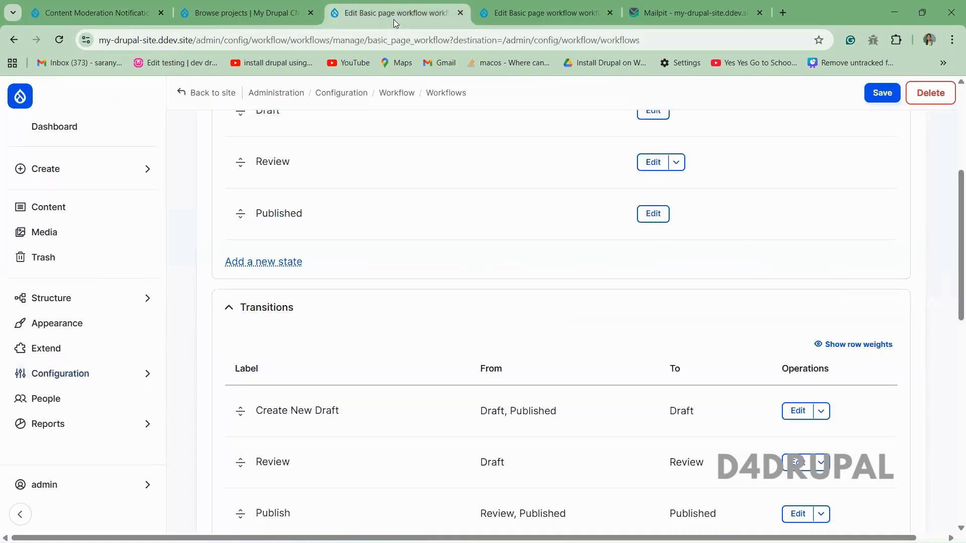
left_click(116, 209)
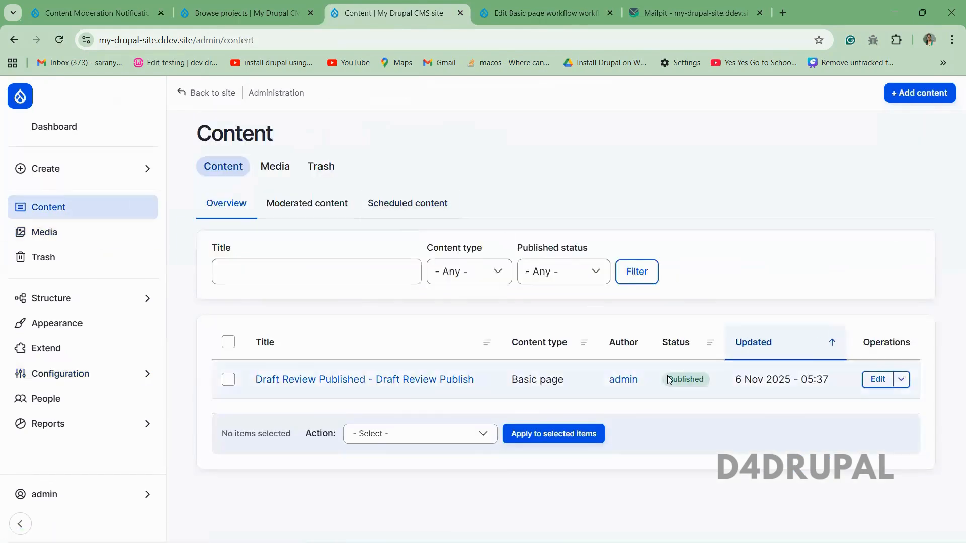
left_click(877, 380)
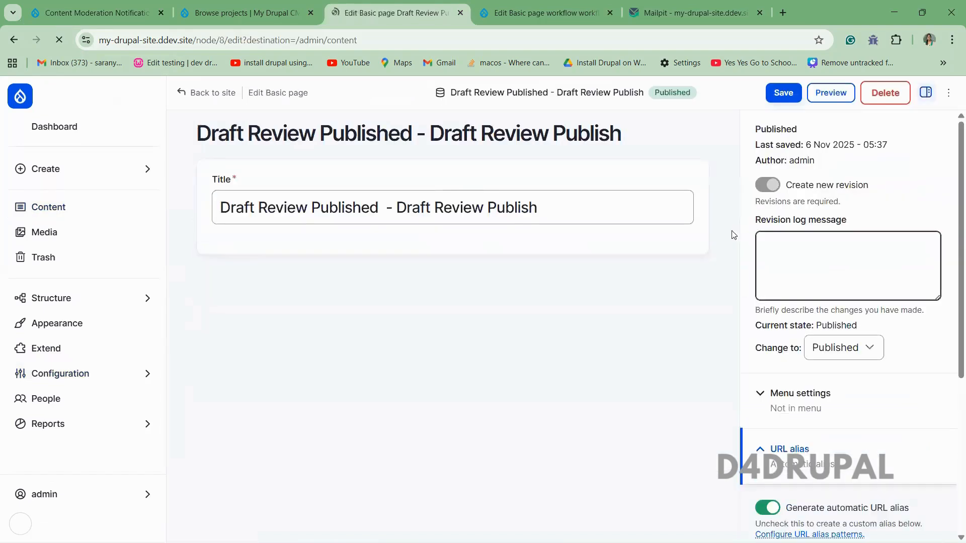
Change the moderation state of the basic page "Draft Review Published - Draft Review Publish" to Draft and save it
left_click(856, 346)
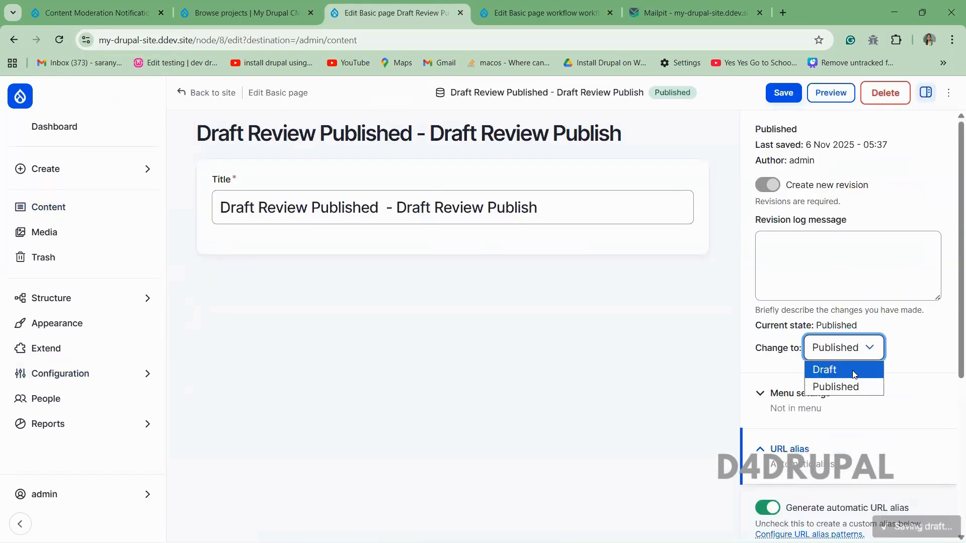
left_click(855, 369)
left_click(784, 91)
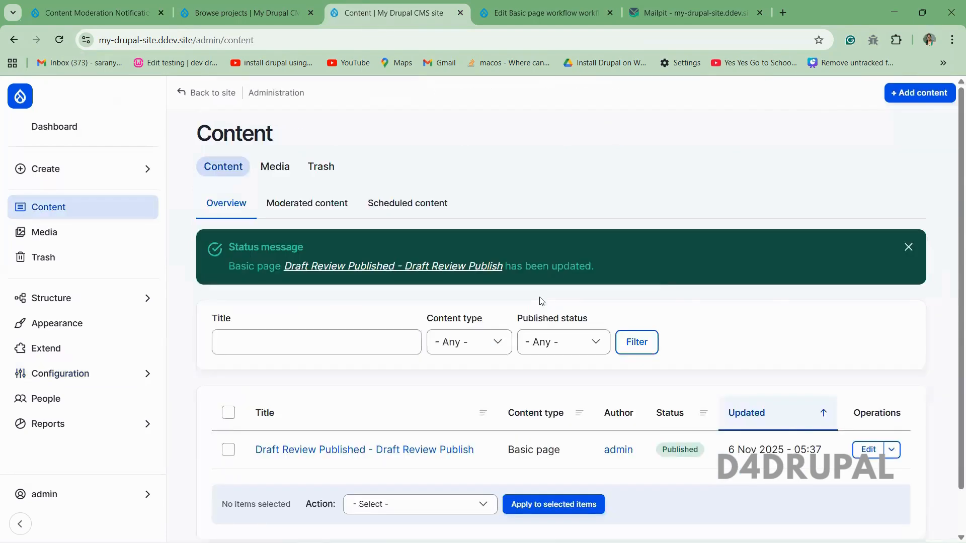
Reopen the basic page "Draft Review Published - Draft Review Publish" for editing and select Review as its new moderation state
left_click(865, 449)
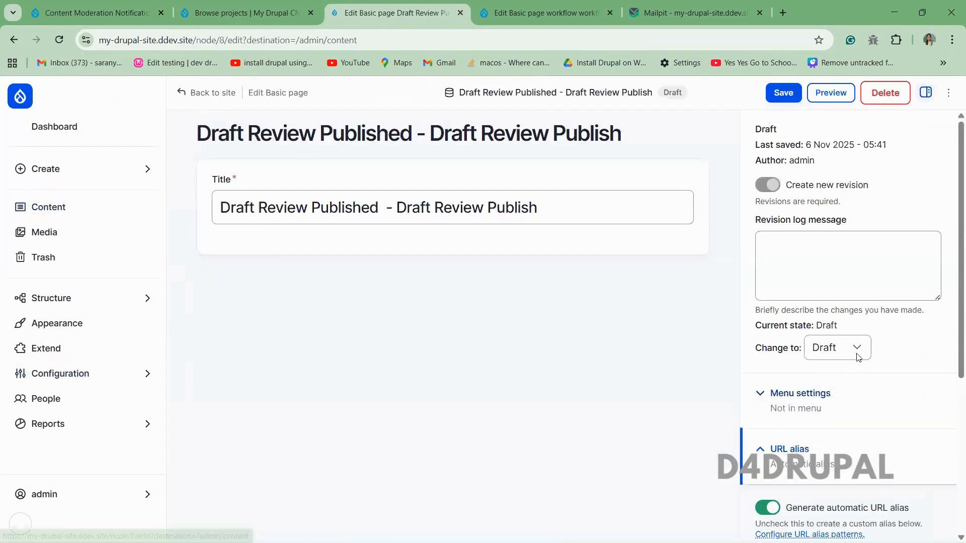
left_click(849, 347)
left_click(852, 380)
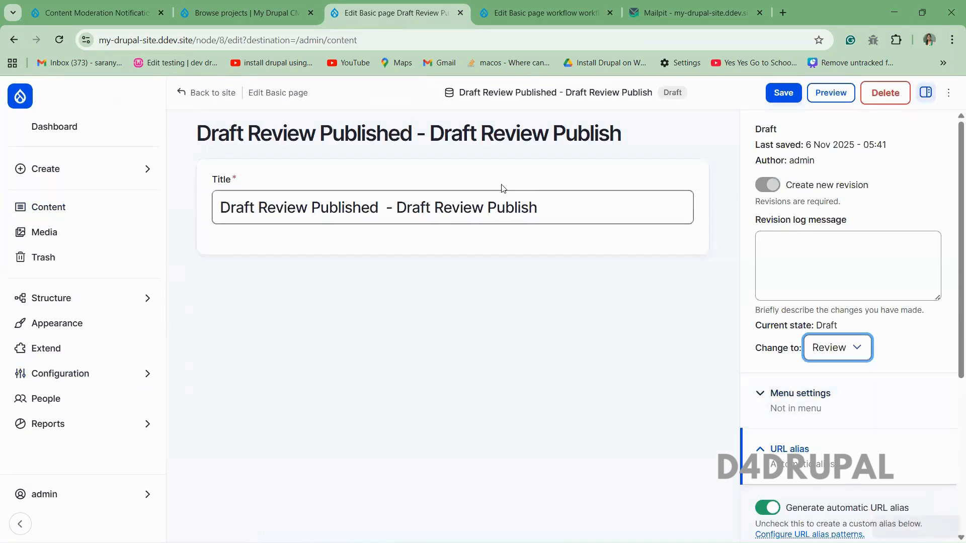
Close the basic page workflow's browser tab, check the reloaded Mailpit inbox, and return to the page's edit form
left_click(502, 19)
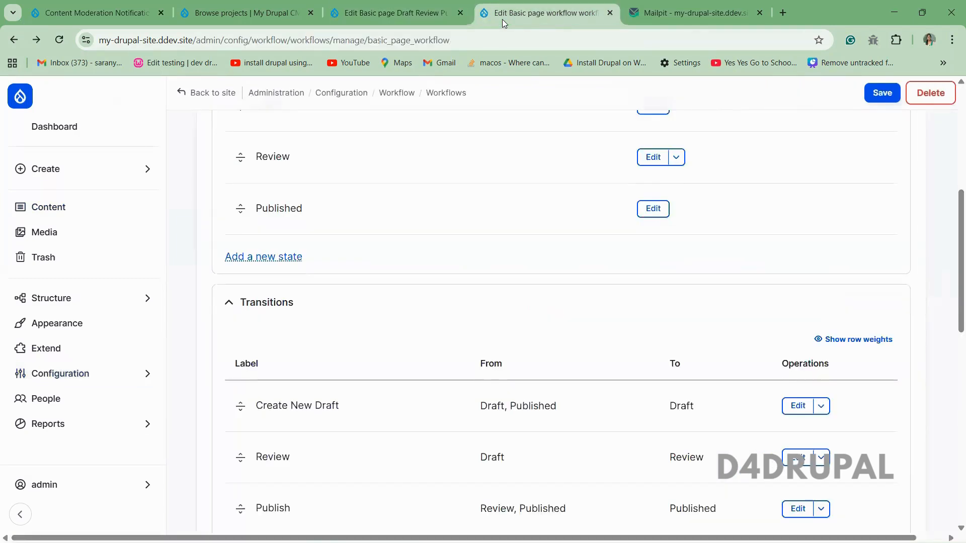
key("ctrl+w")
key("F5")
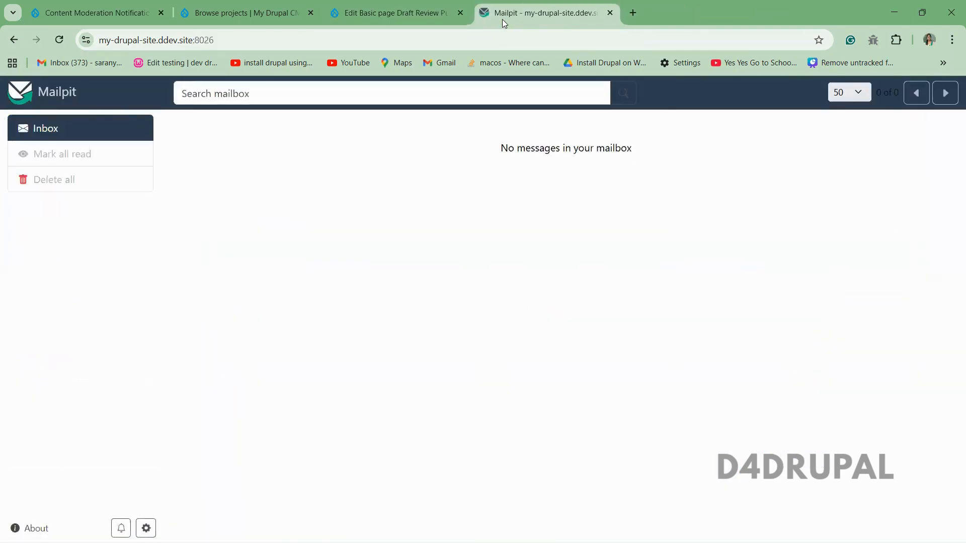
key("ctrl+shift+Tab")
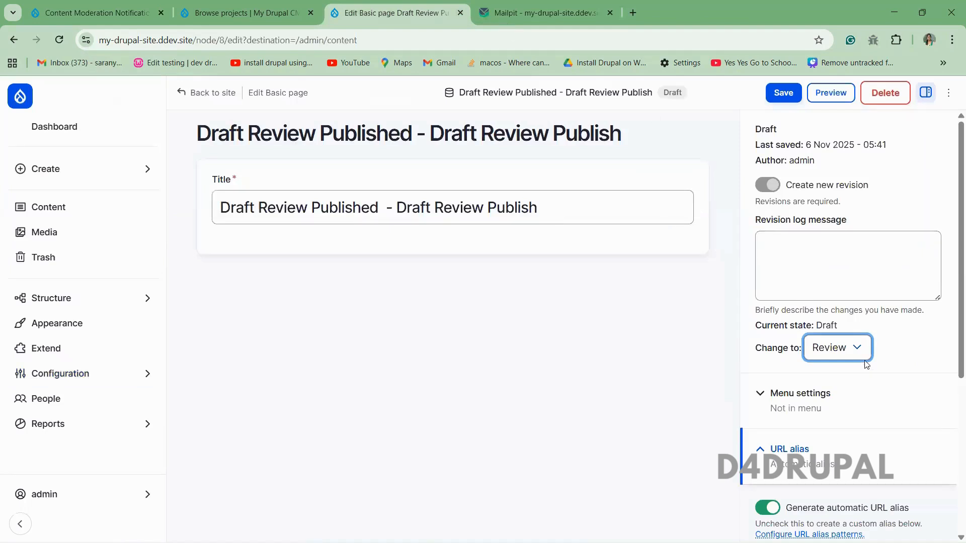
Save the page in the Review state and check the subject and body of the "Draft to review" email in Mailpit
left_click(785, 100)
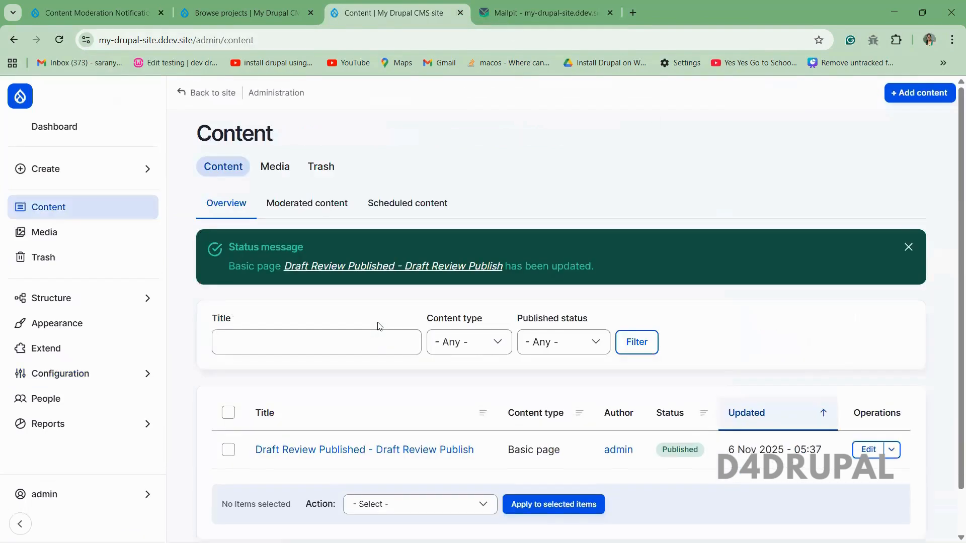
key("ctrl+Tab")
left_click(436, 142)
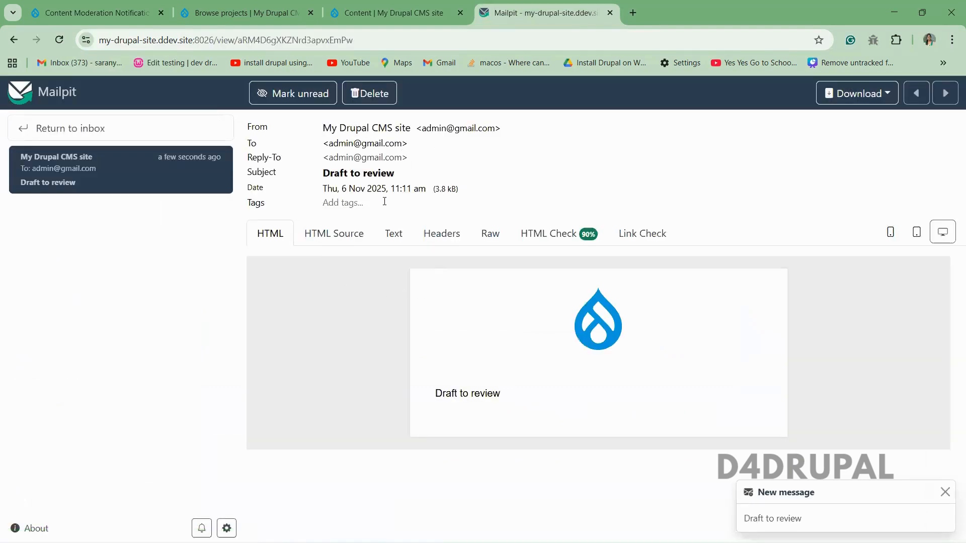
triple_click(330, 171)
left_click_drag(503, 398, 432, 401)
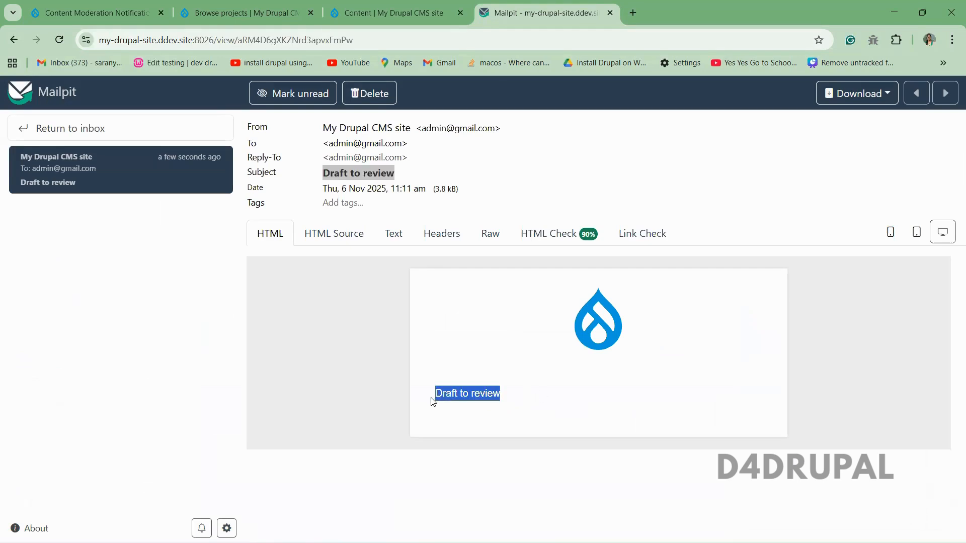
left_click(560, 392)
Switch back to the Content Moderation Notifications browser tab to review the list of configured notifications
left_click(100, 11)
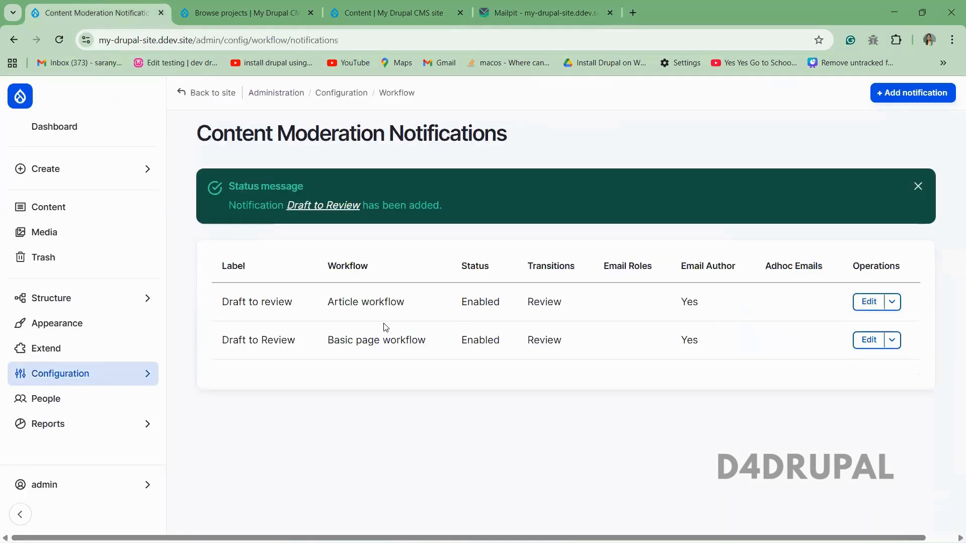
double_click(359, 133)
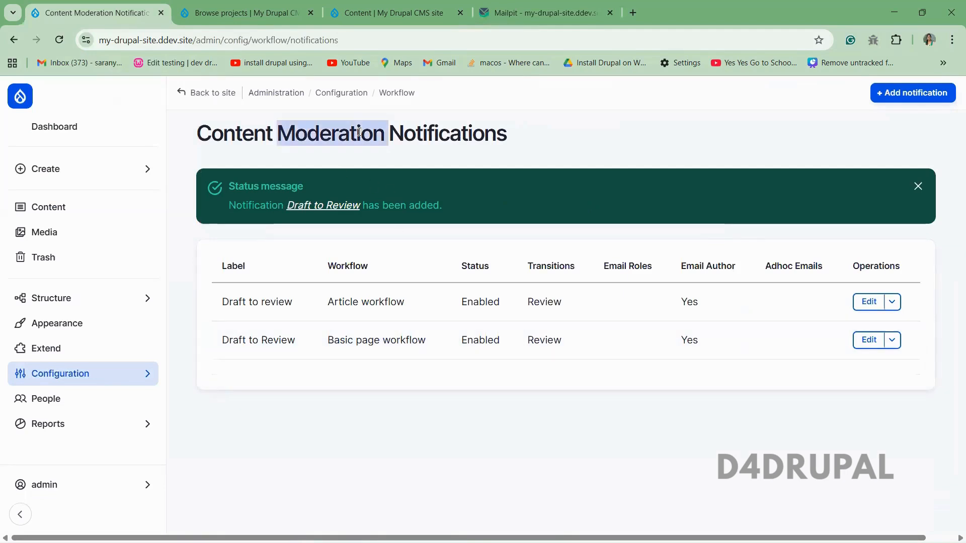